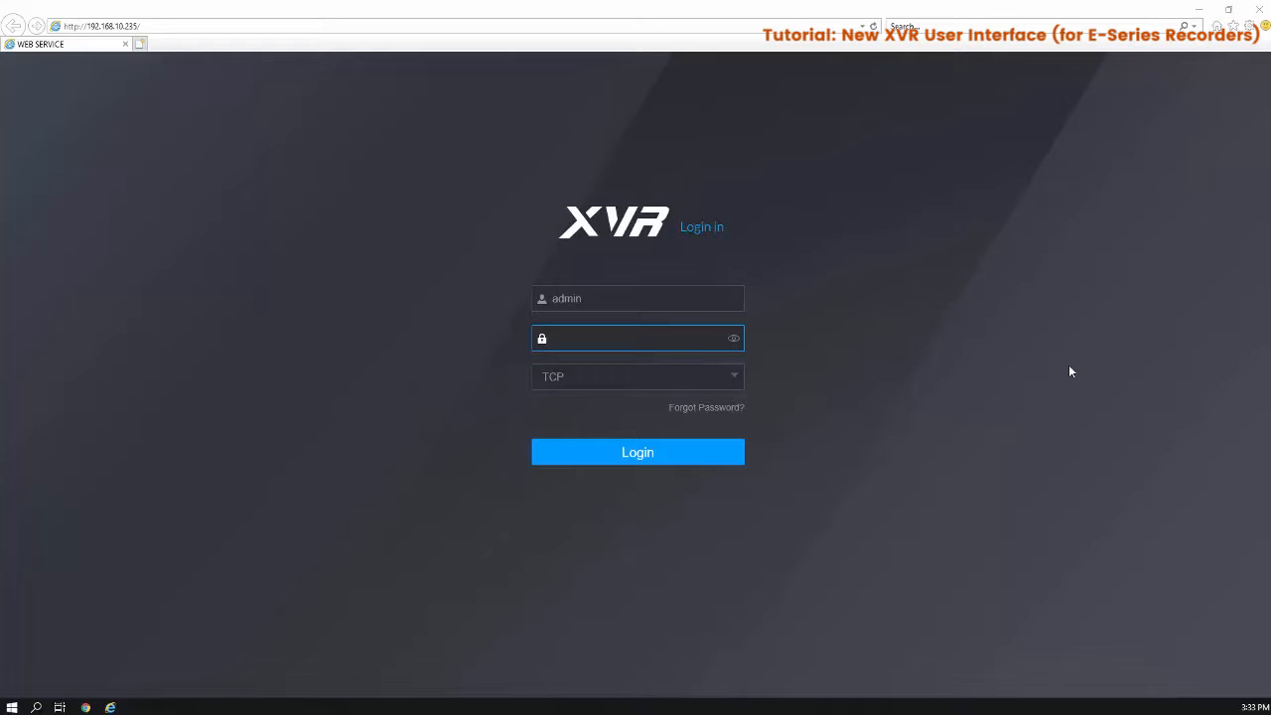
Log in to the recorder as admin with the account password and dismiss the message shown after login
type("********")
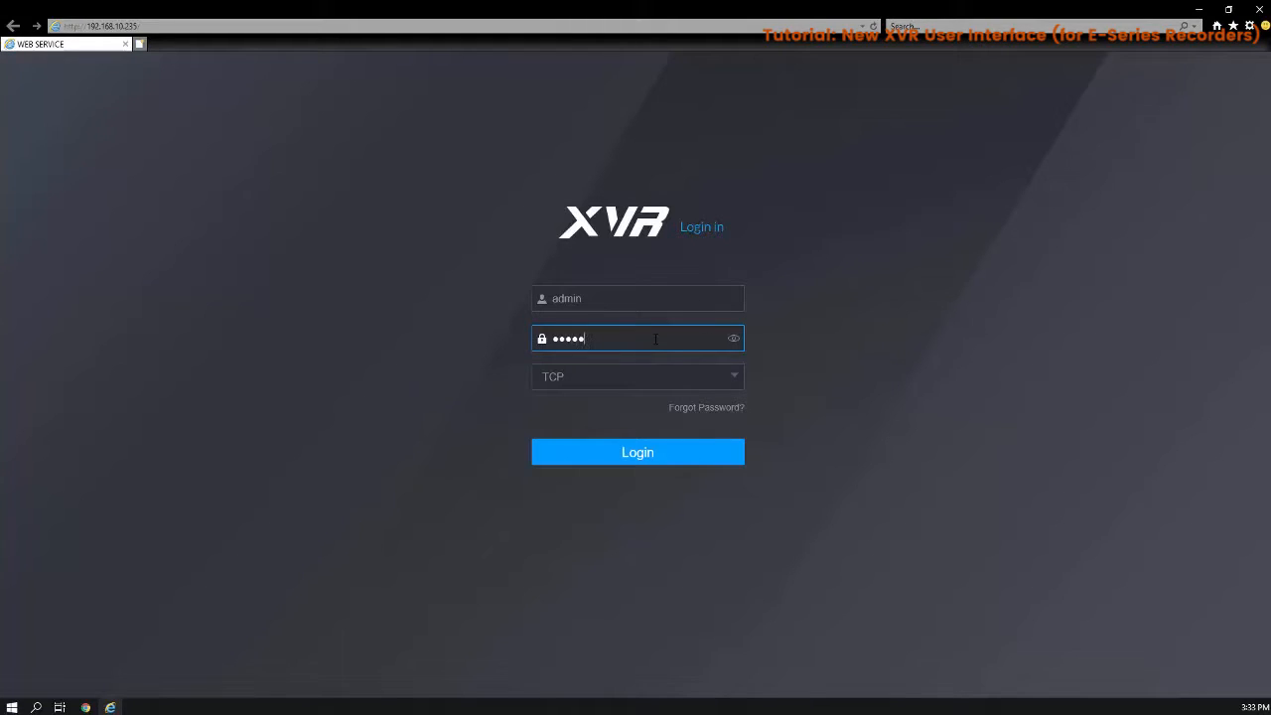
key("Return")
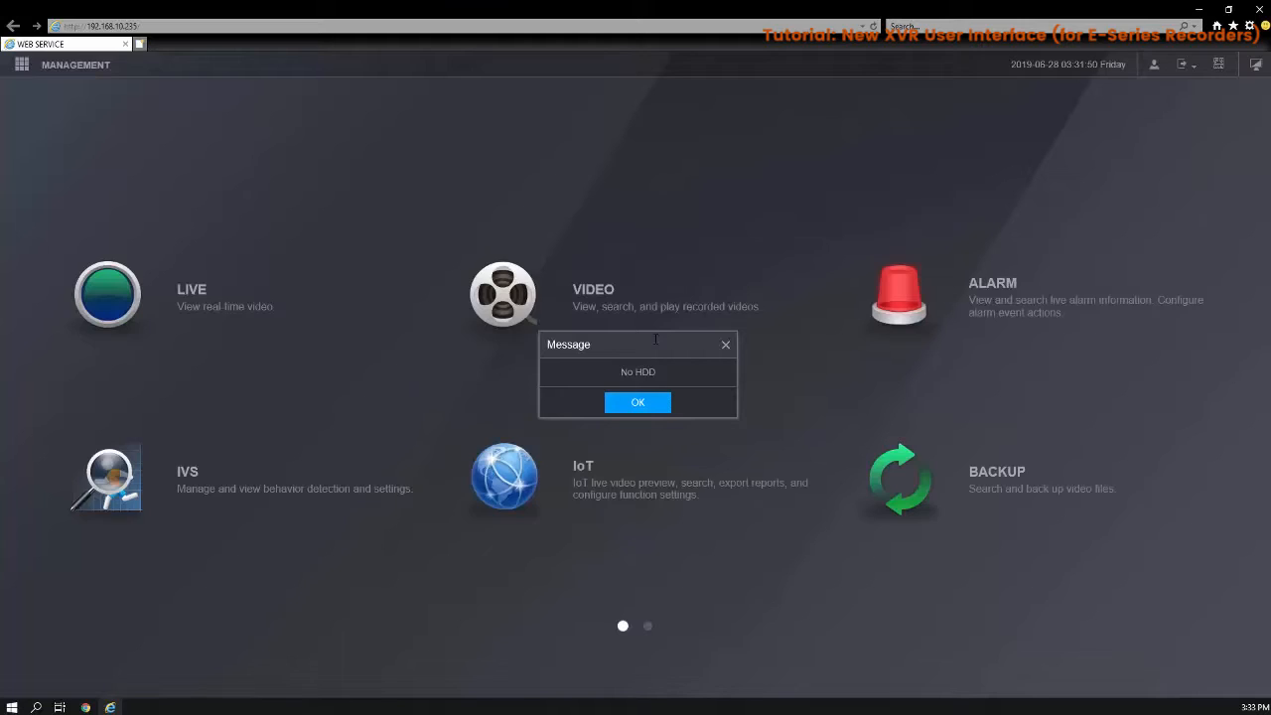
left_click_drag(648, 348, 647, 169)
left_click(646, 233)
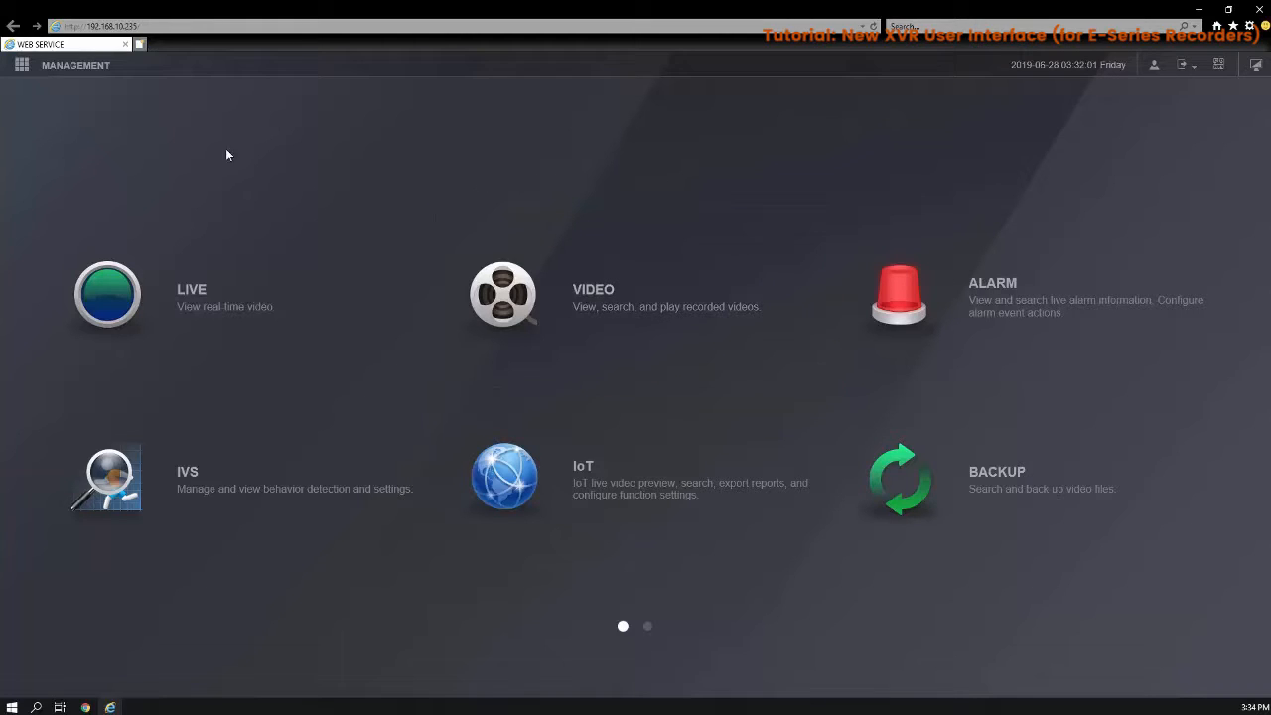
Look over the management categories and both pages of home functions, and open the camera settings
mouse_move(75, 64)
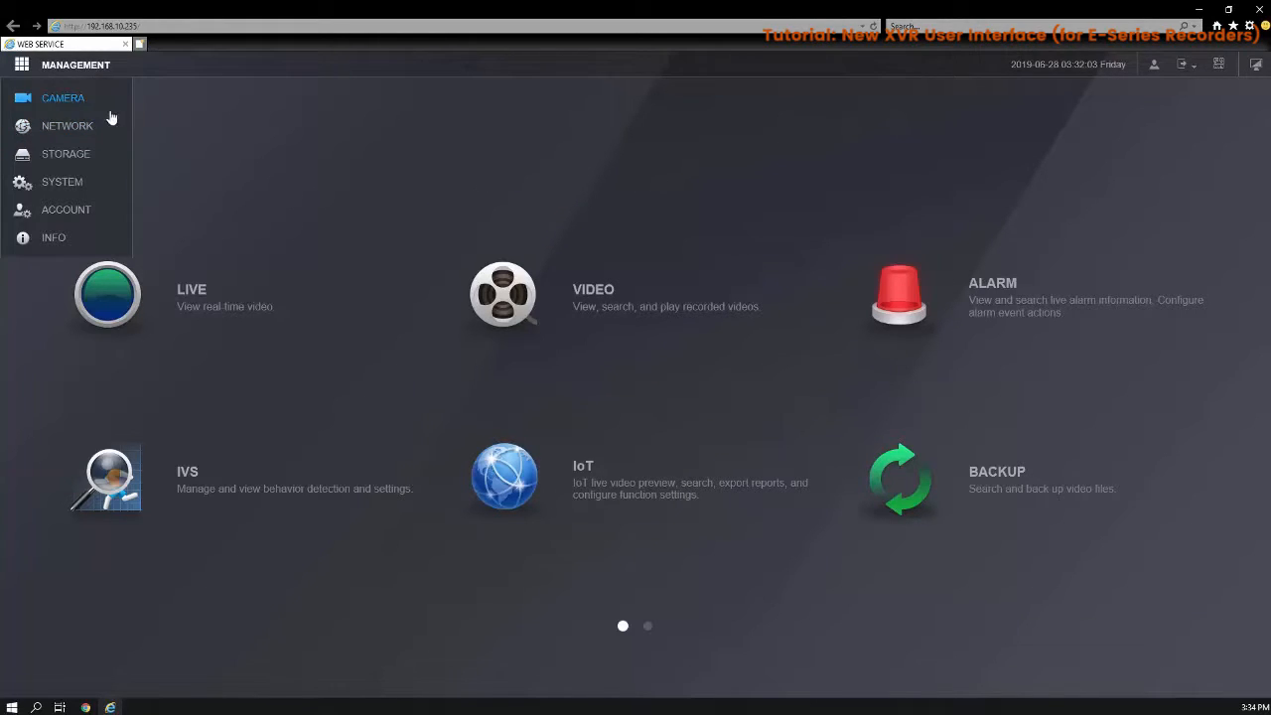
left_click(647, 626)
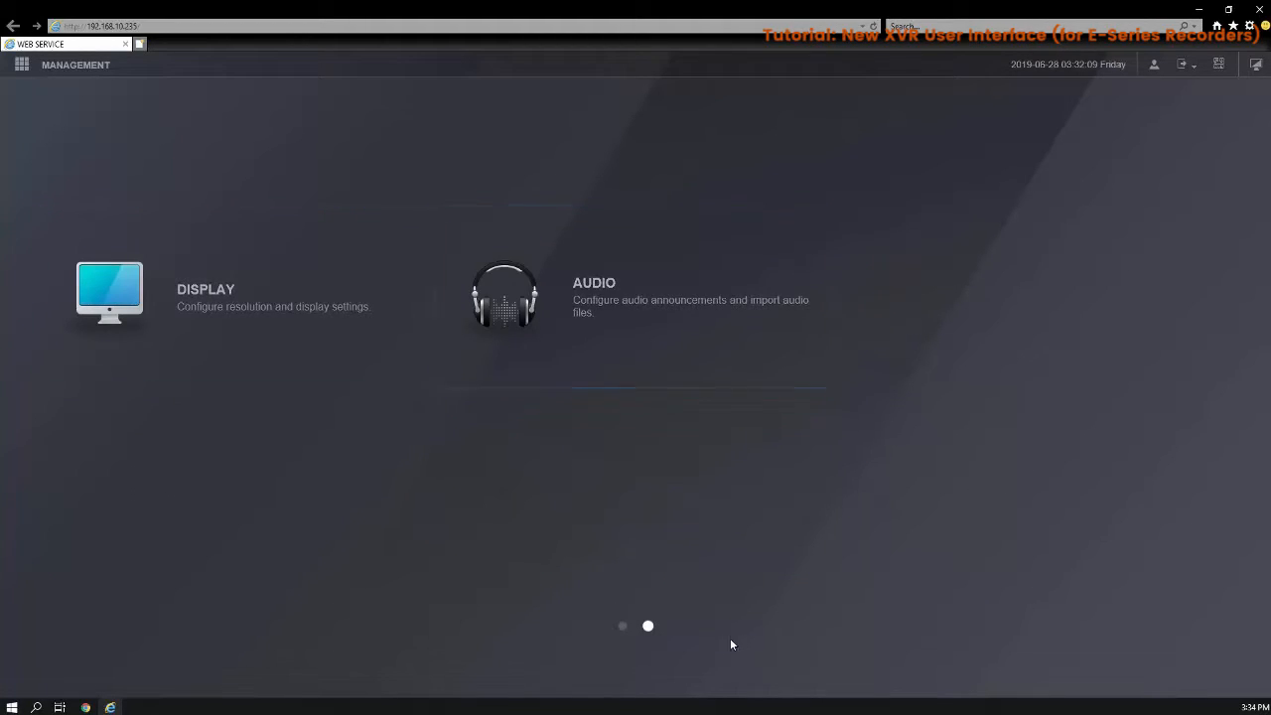
left_click(623, 626)
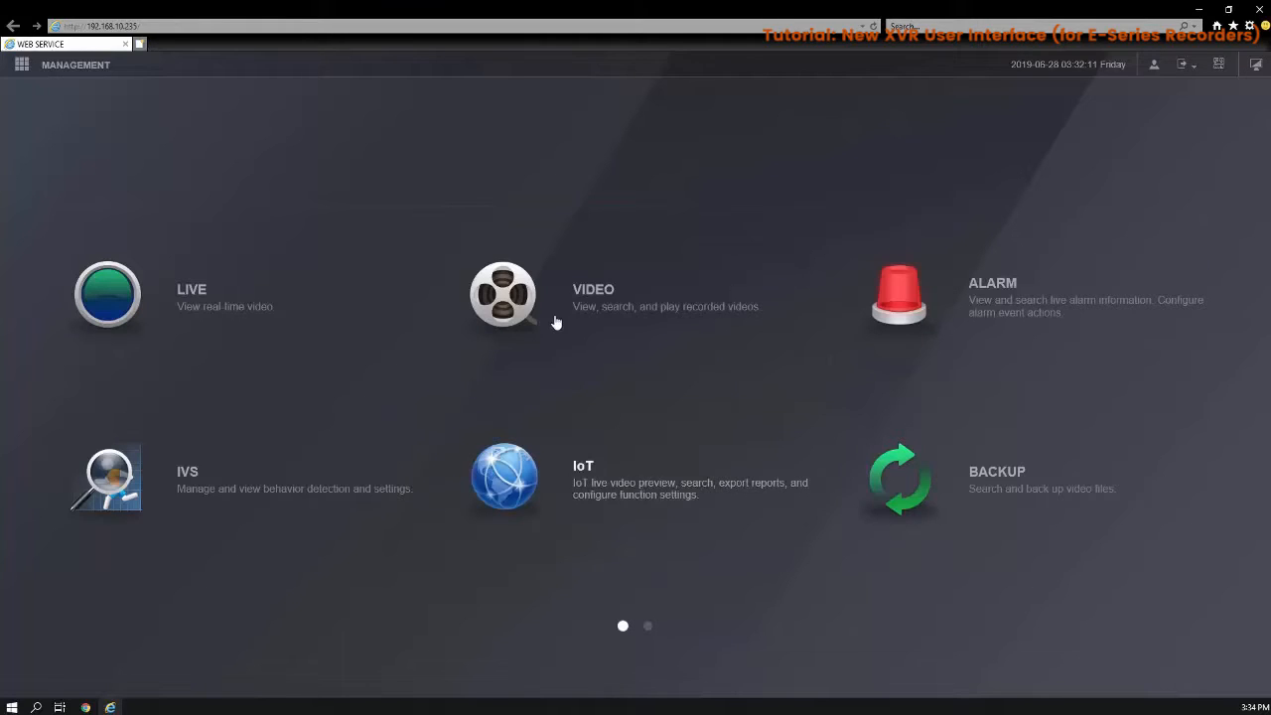
mouse_move(99, 70)
left_click(92, 100)
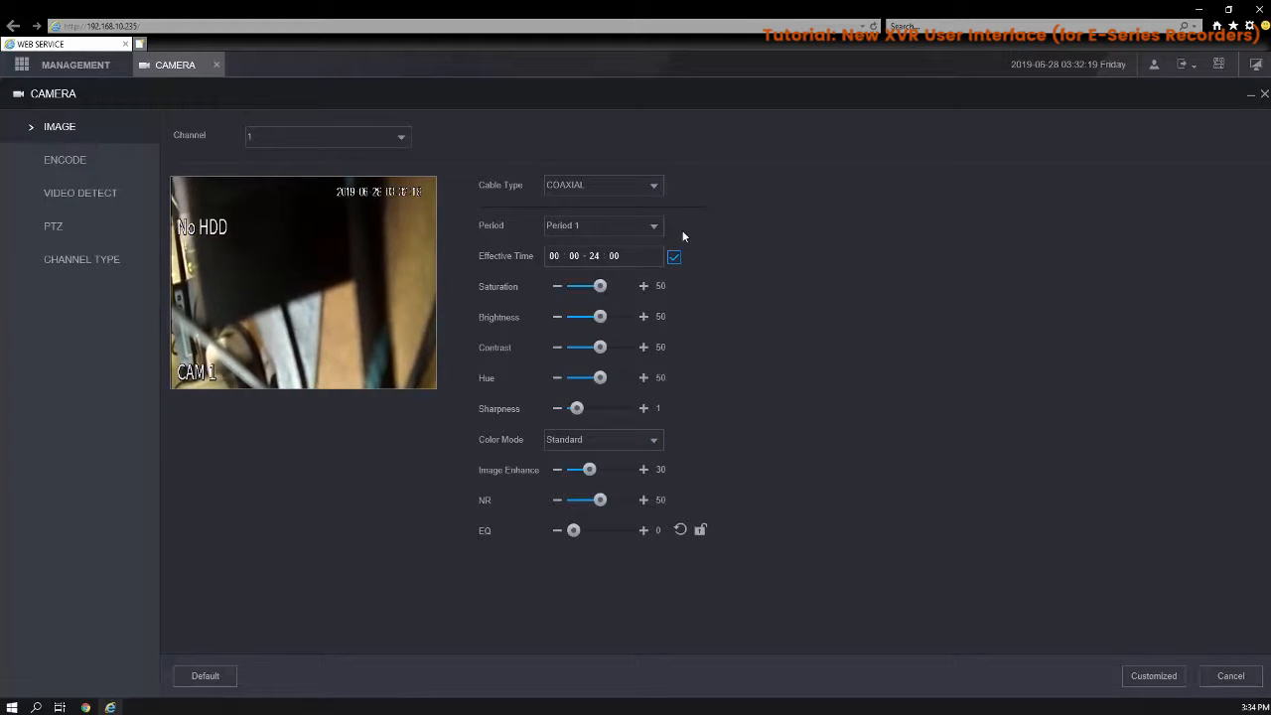
Switch channel 1's cable type to UTP and back to COAXIAL, and check the available image periods
left_click(655, 191)
left_click(568, 197)
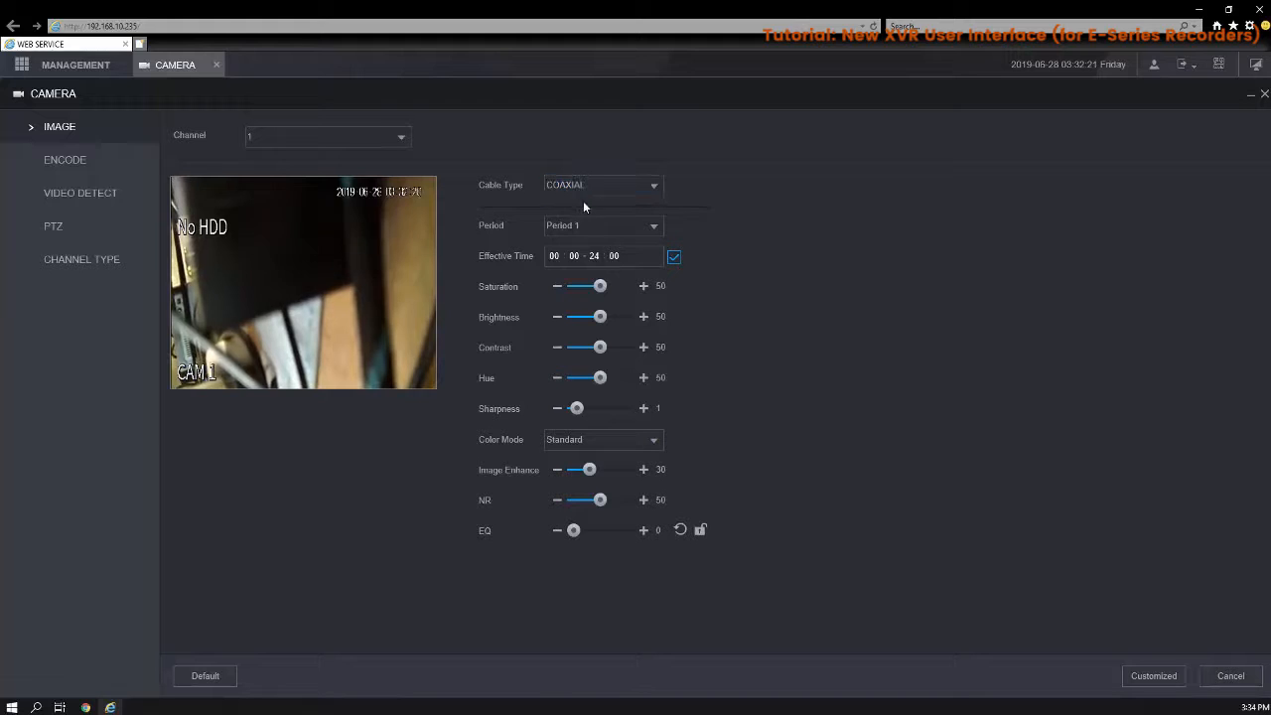
left_click(606, 193)
left_click(603, 193)
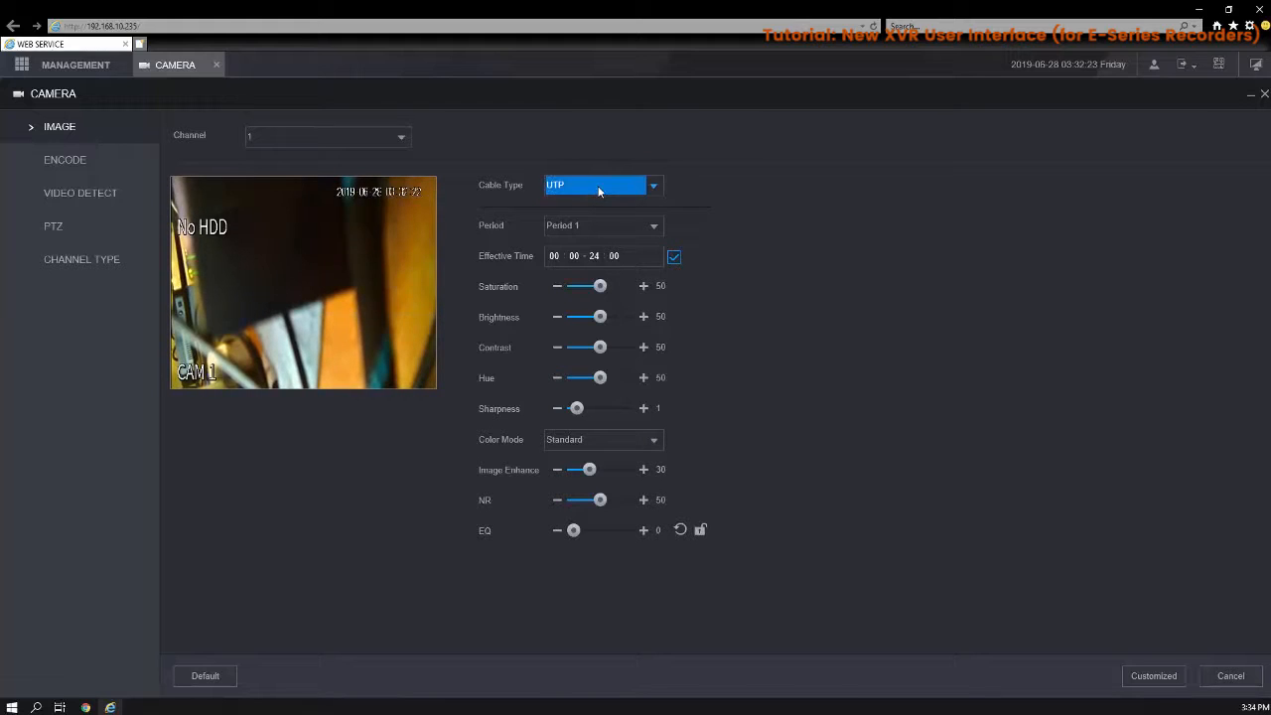
left_click(602, 188)
left_click(599, 181)
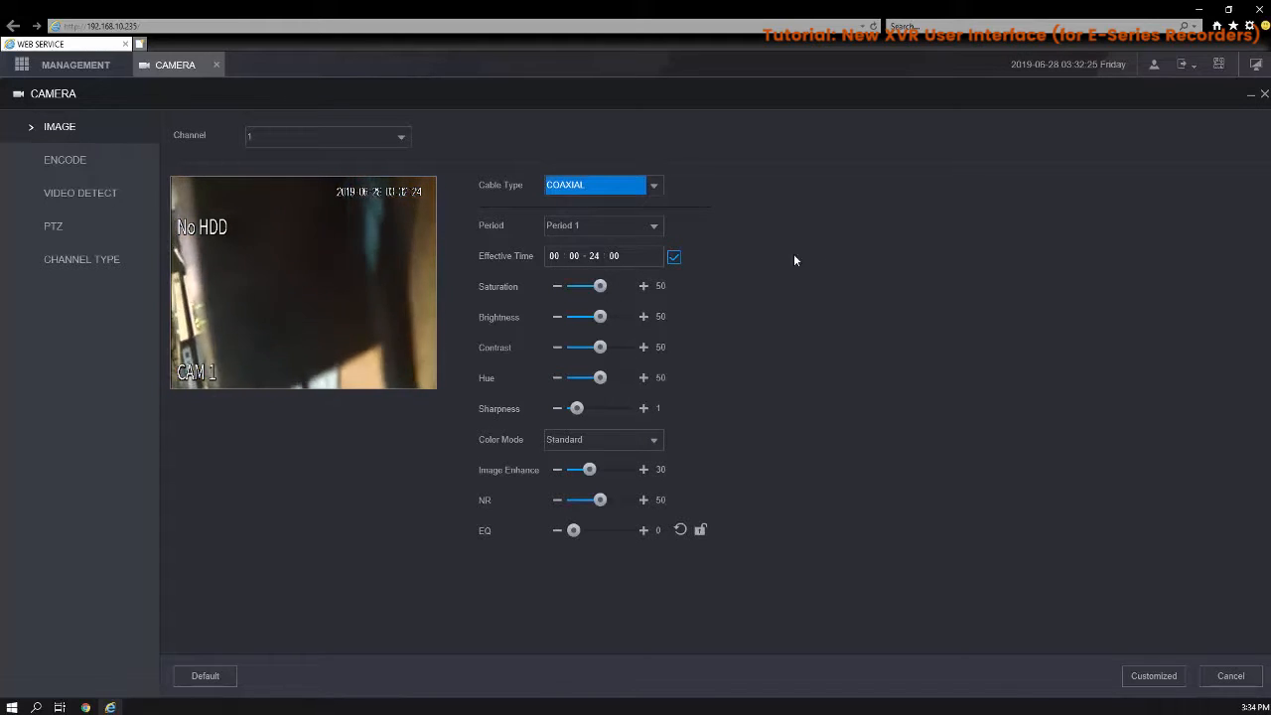
left_click(599, 228)
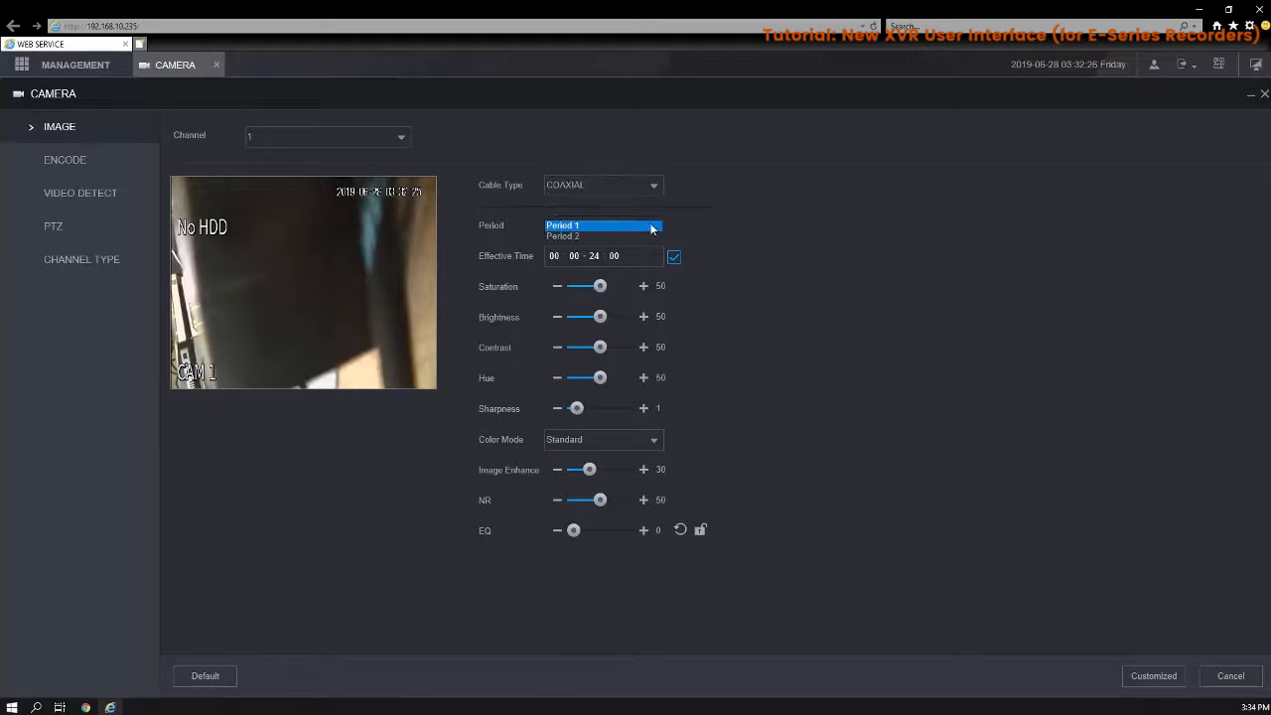
left_click(755, 243)
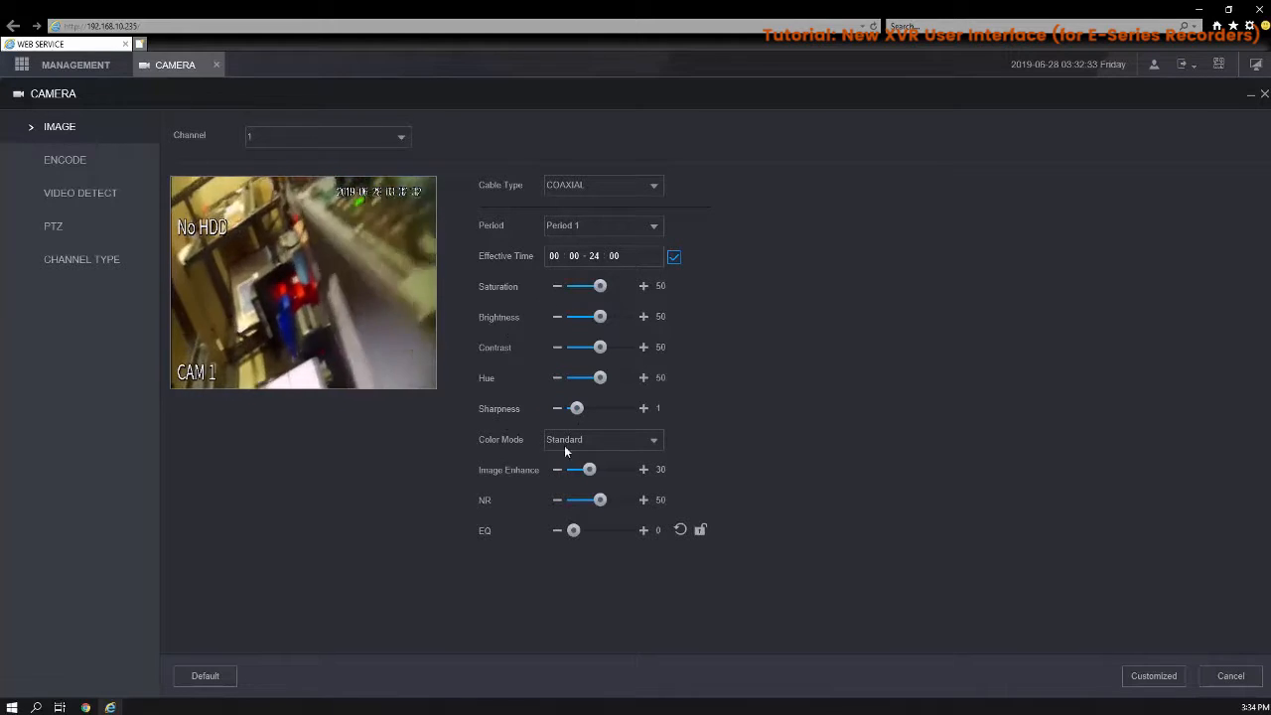
Review channel 1's encode settings, including the main stream compression and resolution options, and view the snapshot settings
left_click(94, 160)
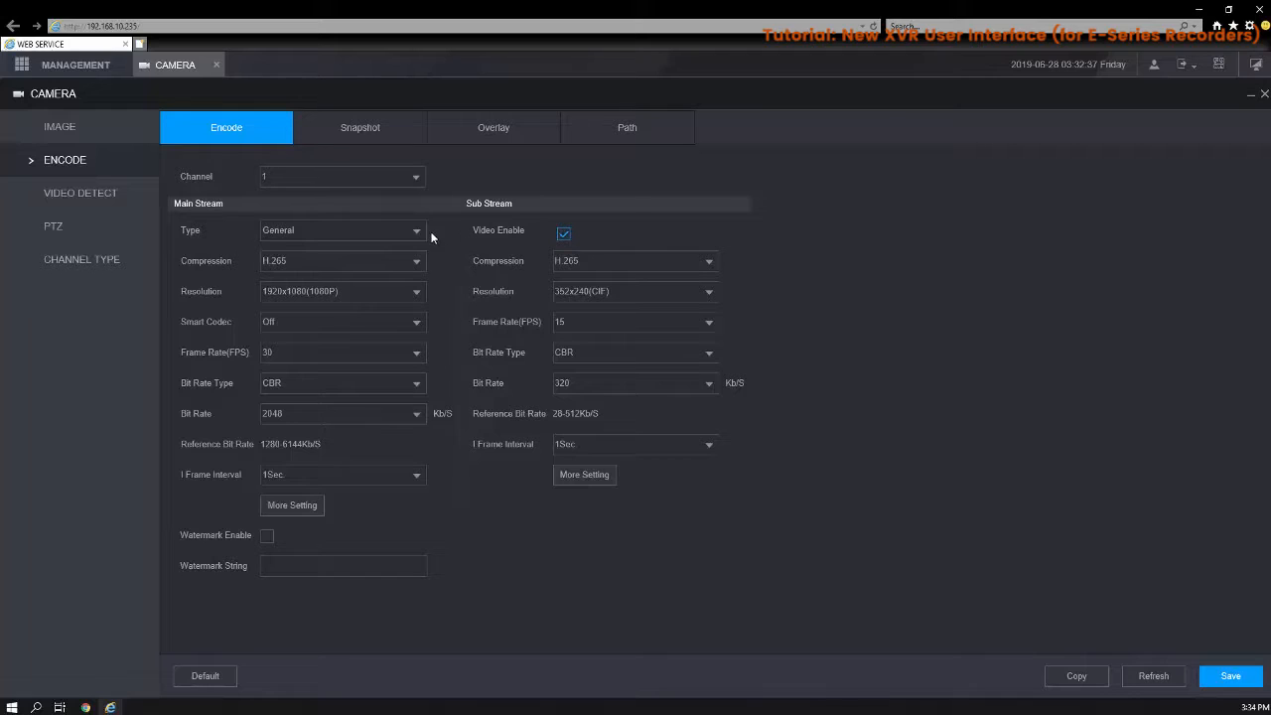
left_click(418, 263)
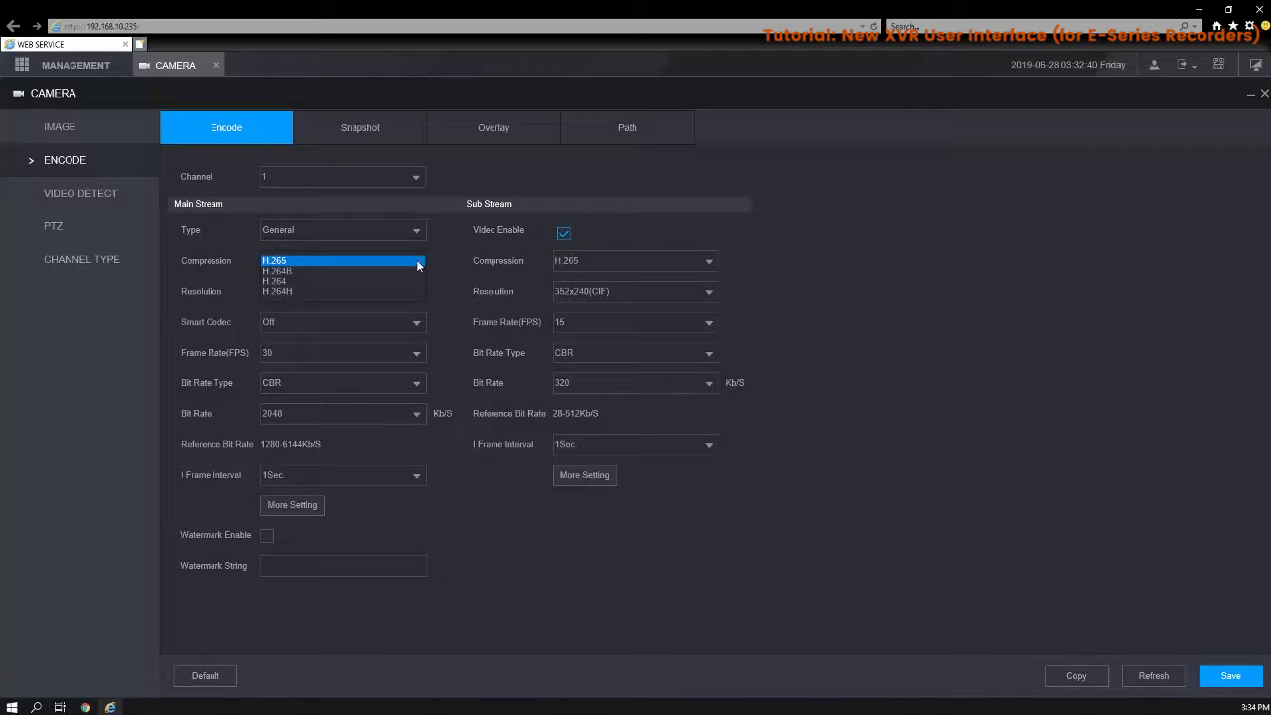
left_click(197, 260)
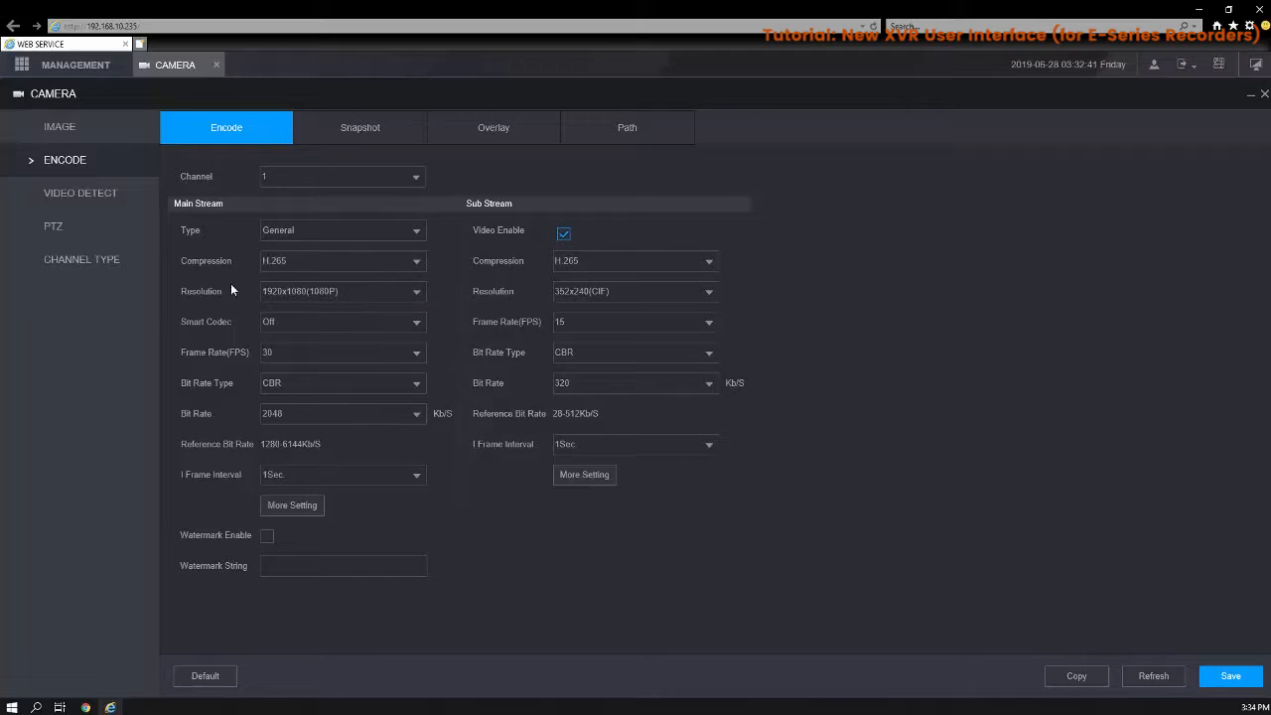
left_click(376, 295)
left_click(287, 326)
left_click(352, 131)
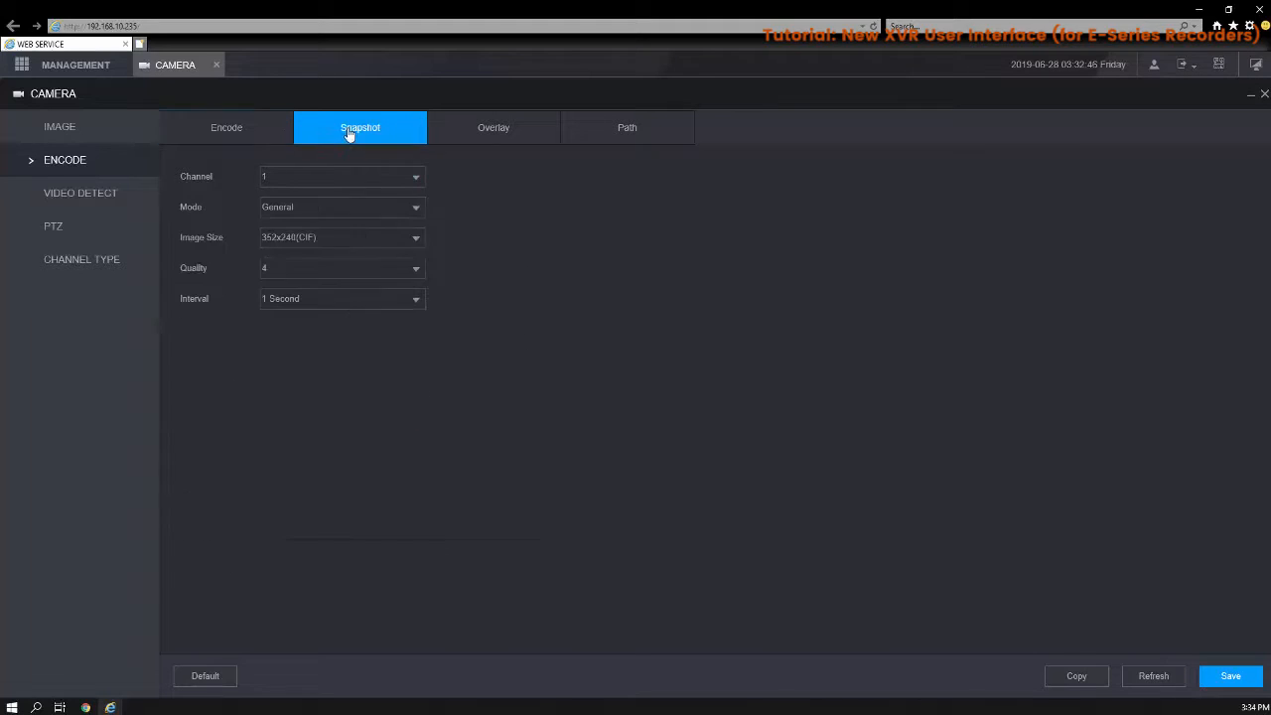
Set channel 1's overlay channel title to Tester and save the overlay settings
left_click(499, 137)
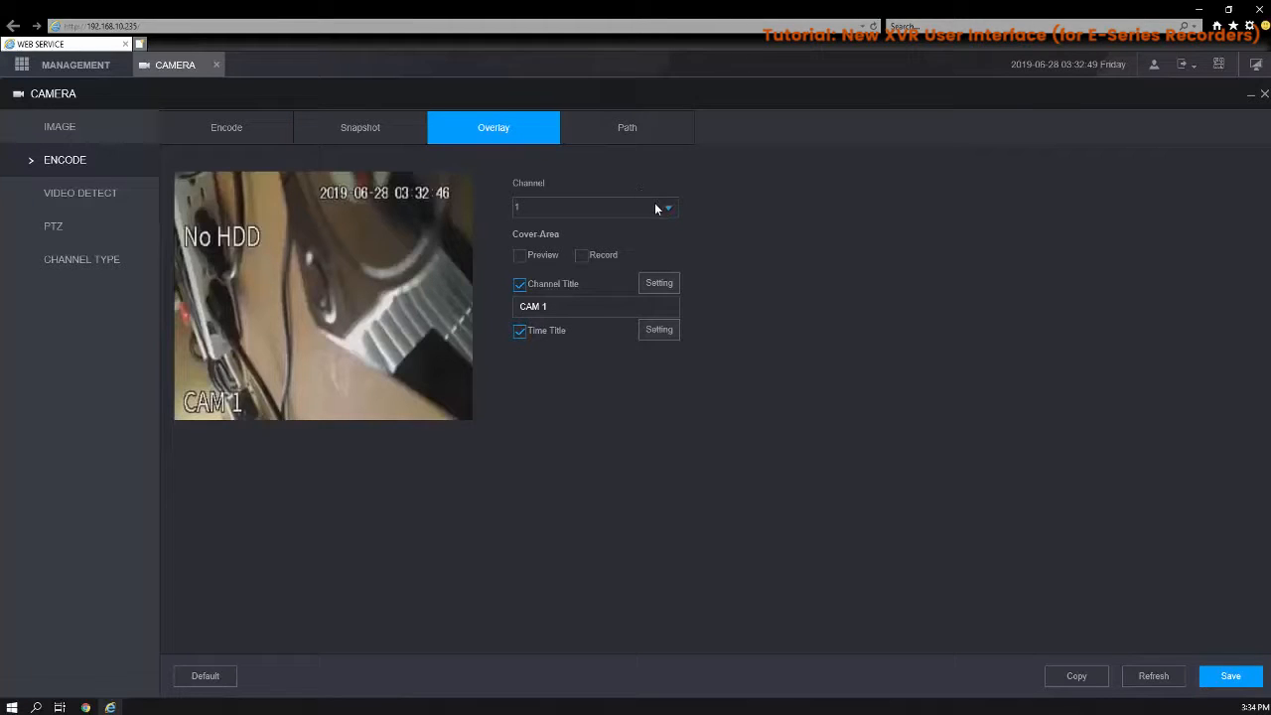
left_click_drag(601, 307, 483, 302)
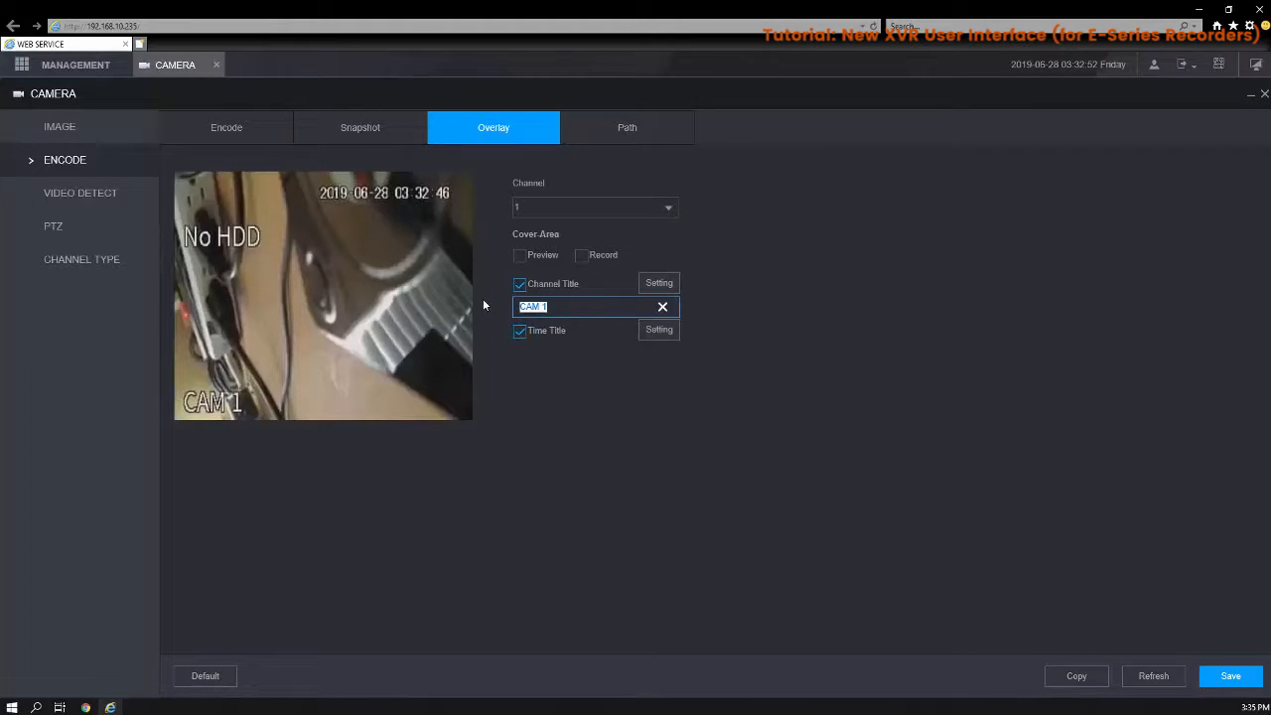
type("Tester")
left_click(483, 319)
left_click(1227, 675)
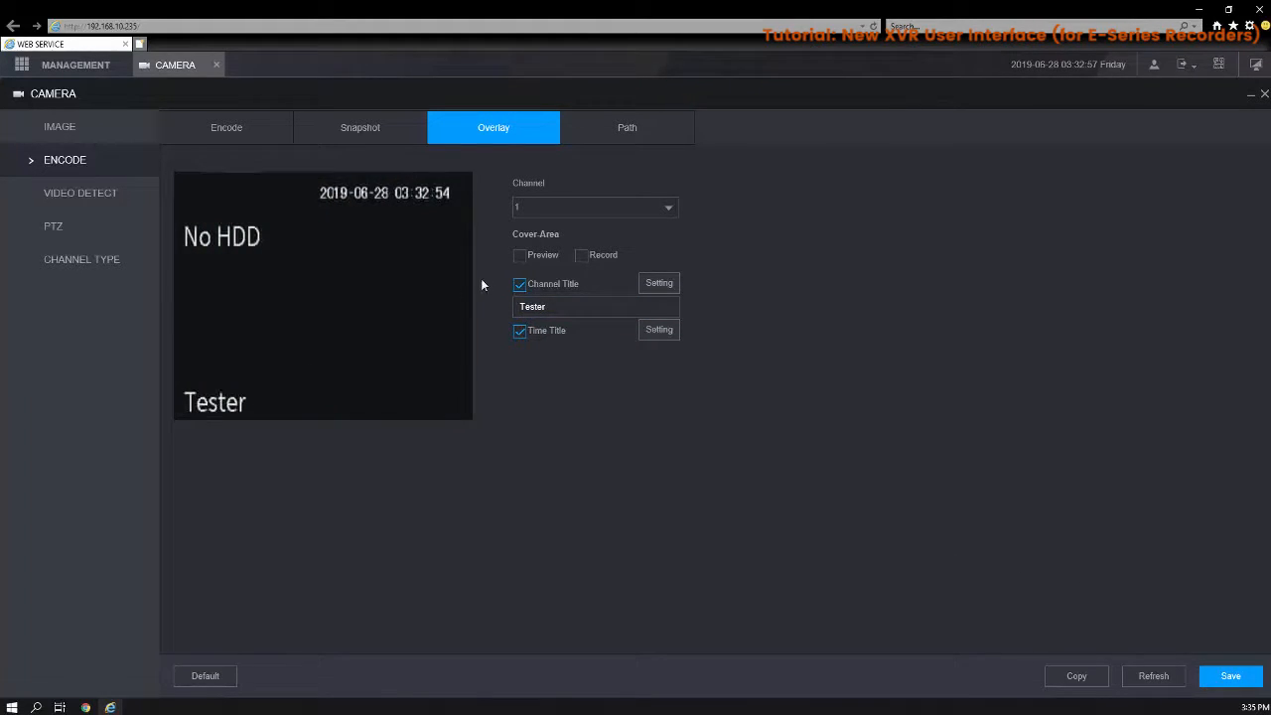
Examine the snapshot and record download paths in the encode settings
left_click(614, 139)
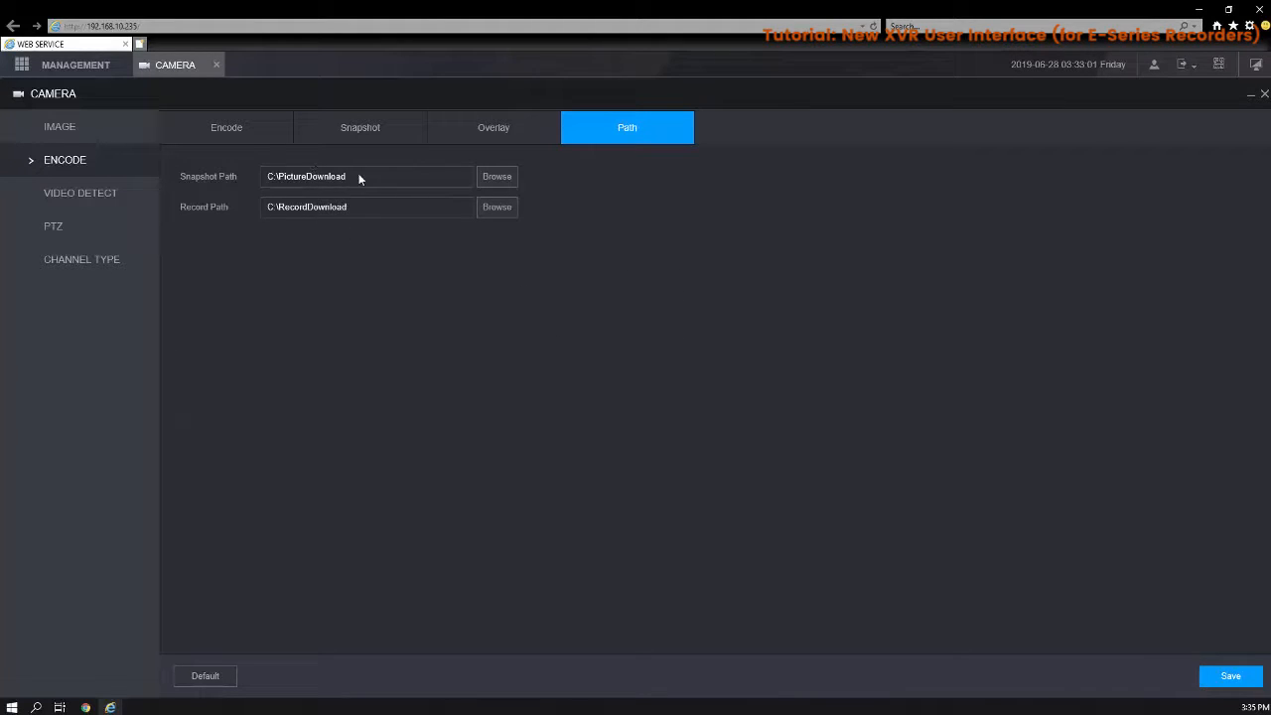
left_click_drag(362, 179, 266, 178)
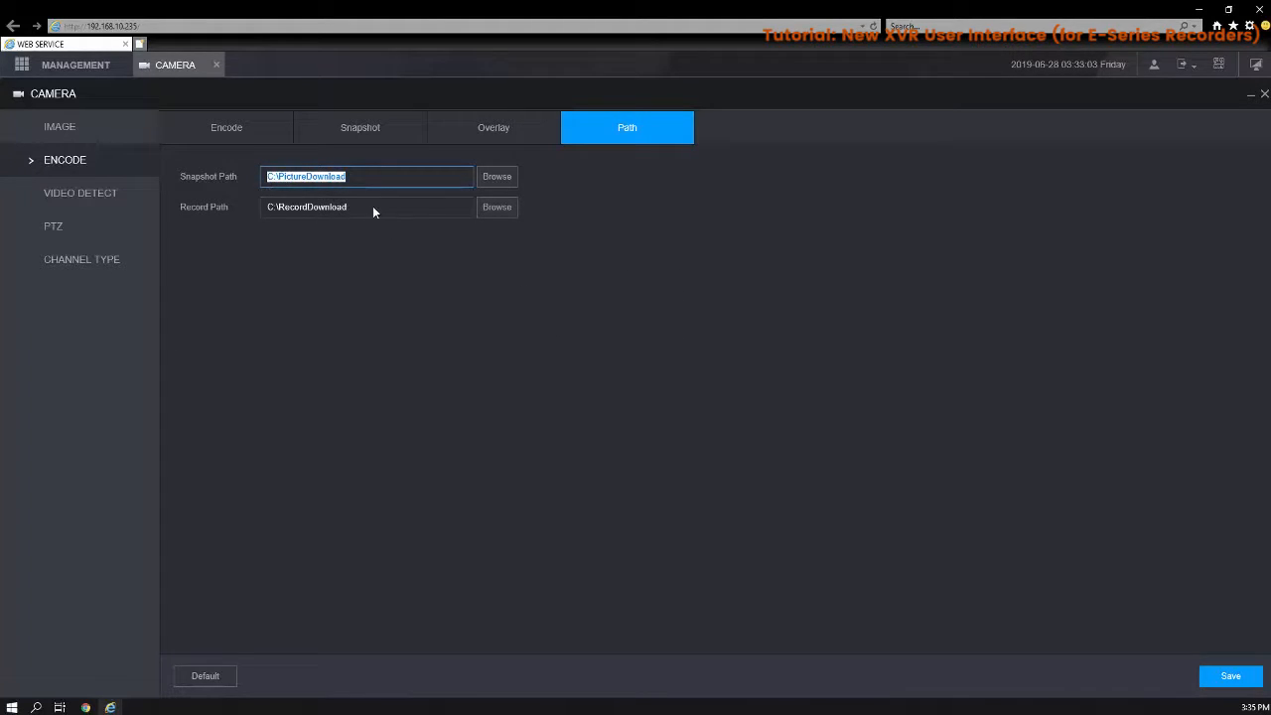
left_click_drag(374, 209, 265, 206)
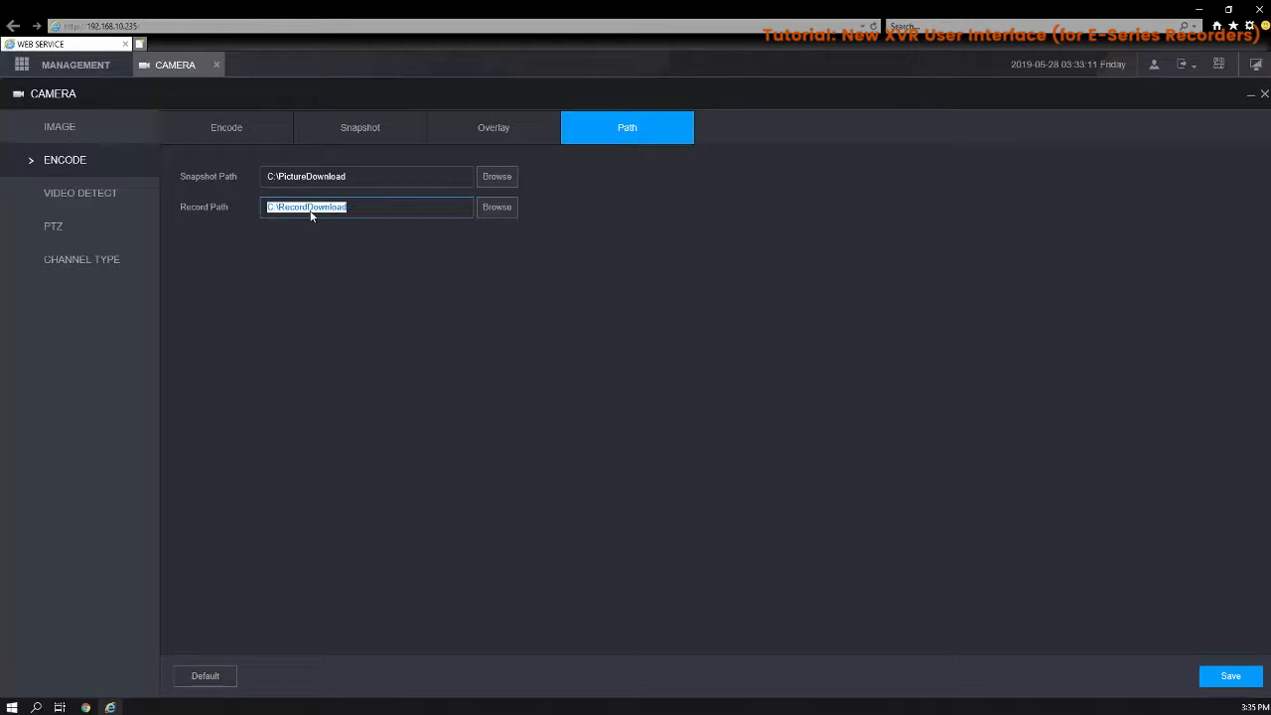
left_click_drag(359, 179, 302, 179)
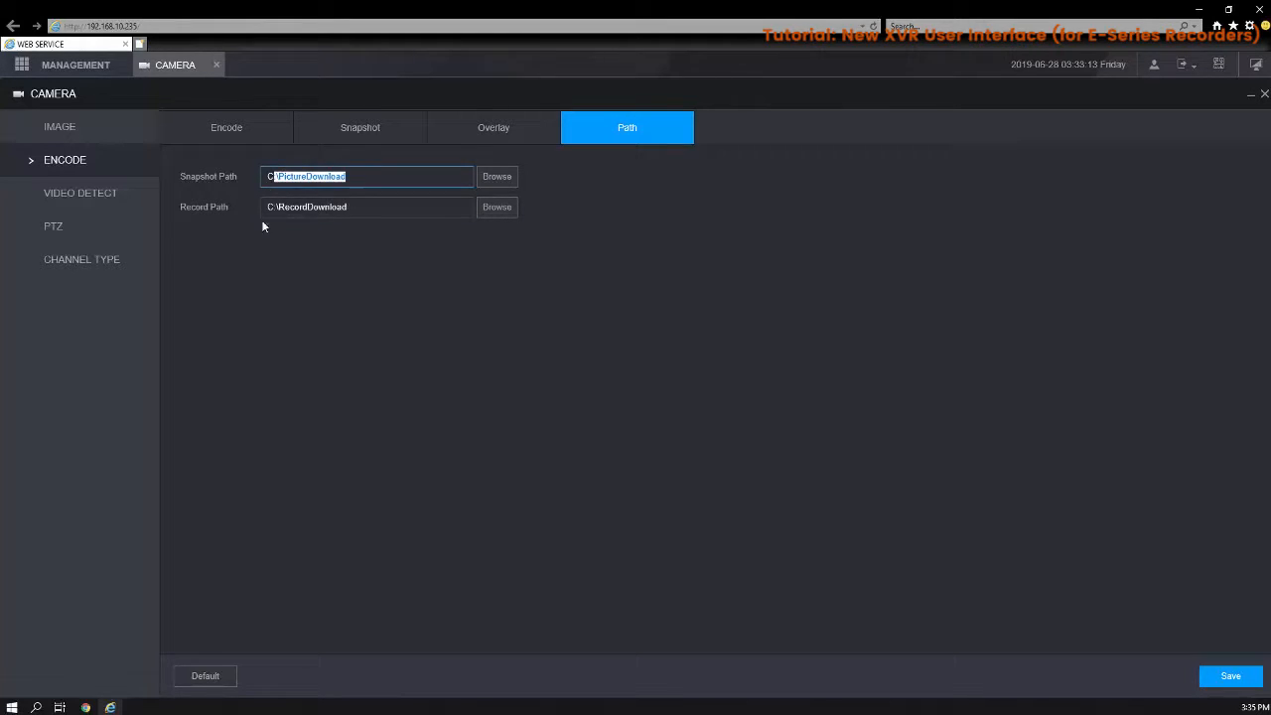
left_click_drag(361, 211, 295, 211)
left_click(268, 286)
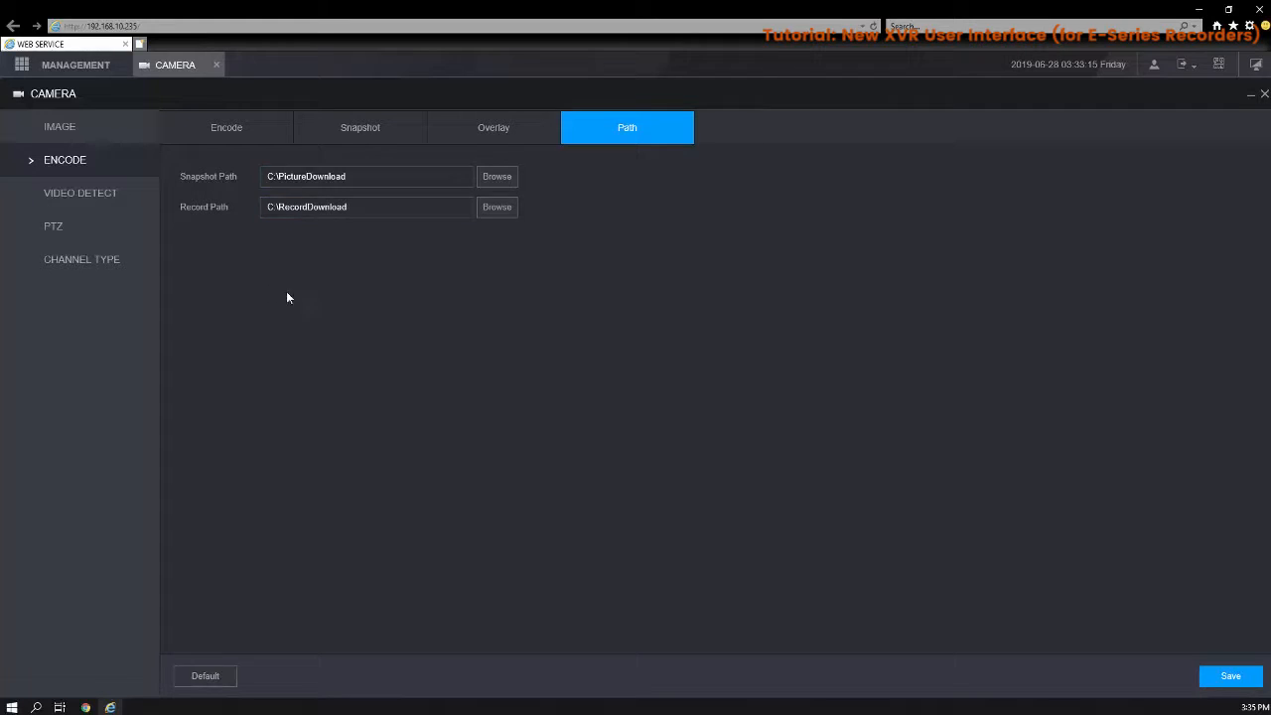
Open the motion detection settings and view the configurations of channels 2 and 4
left_click(85, 199)
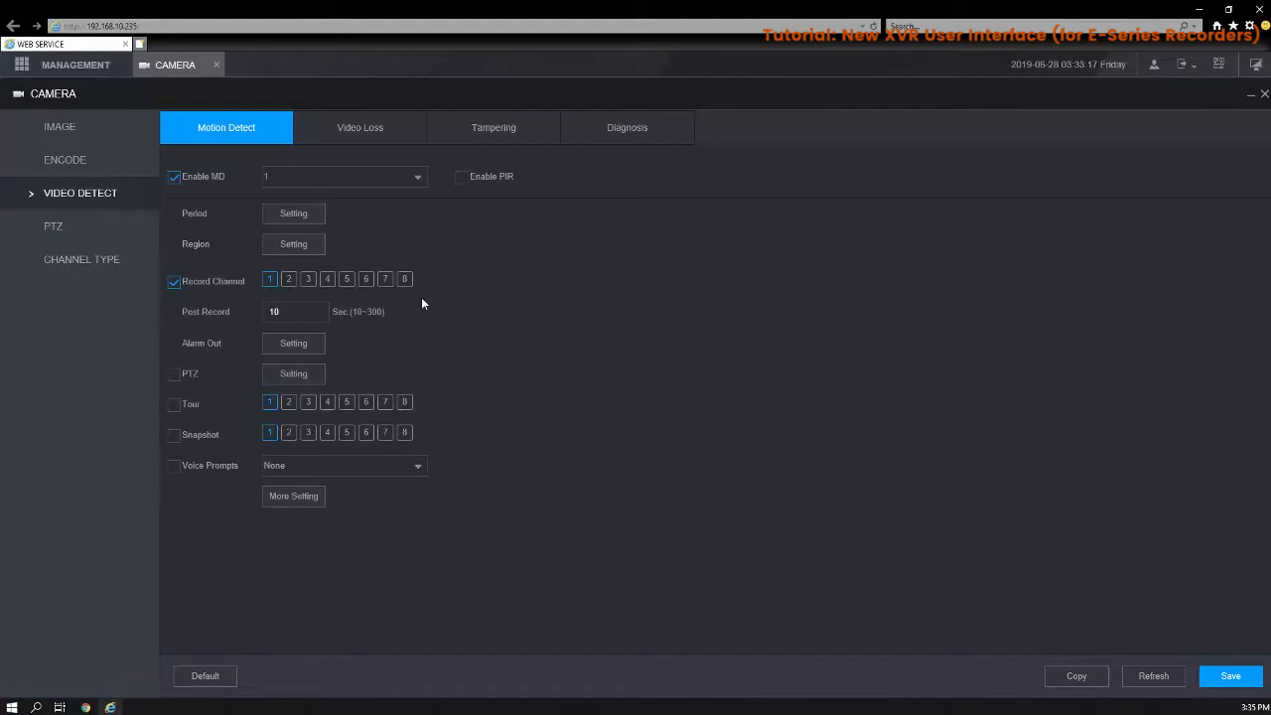
left_click(419, 177)
left_click(295, 197)
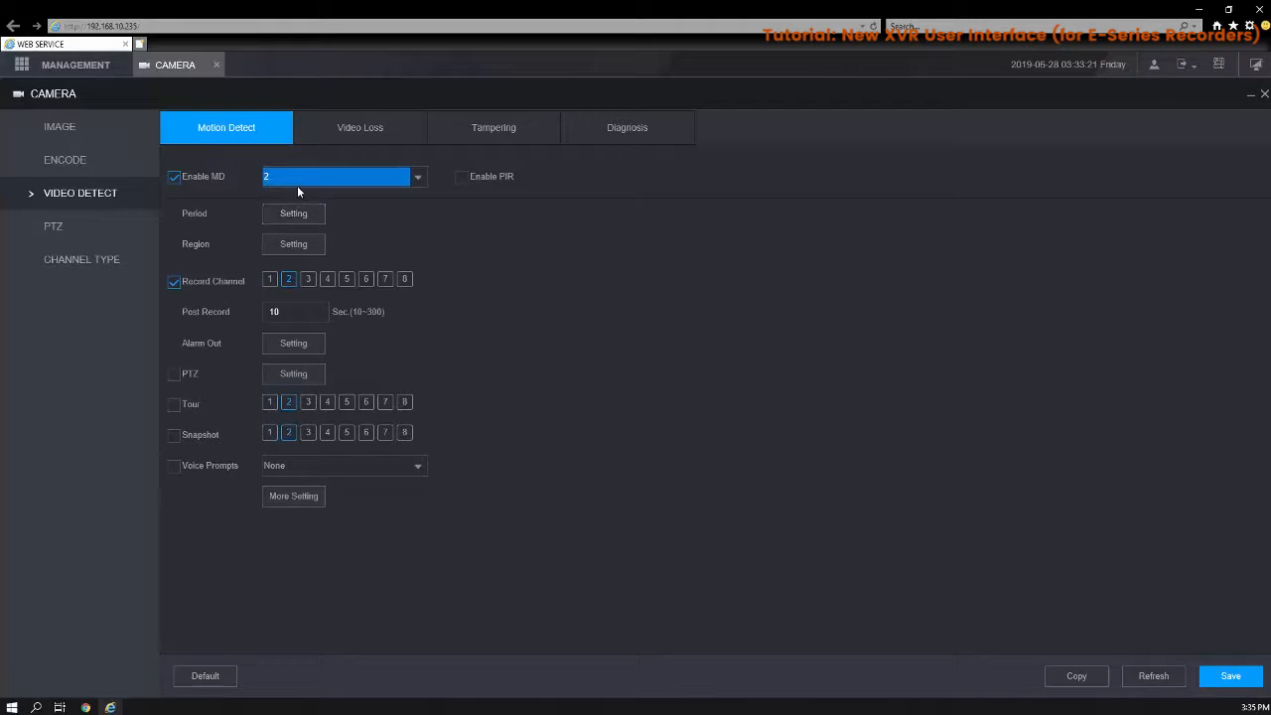
left_click(298, 185)
left_click(299, 196)
Return motion detection to channel 1, view its weekly period schedule and close the schedule without saving
left_click(399, 176)
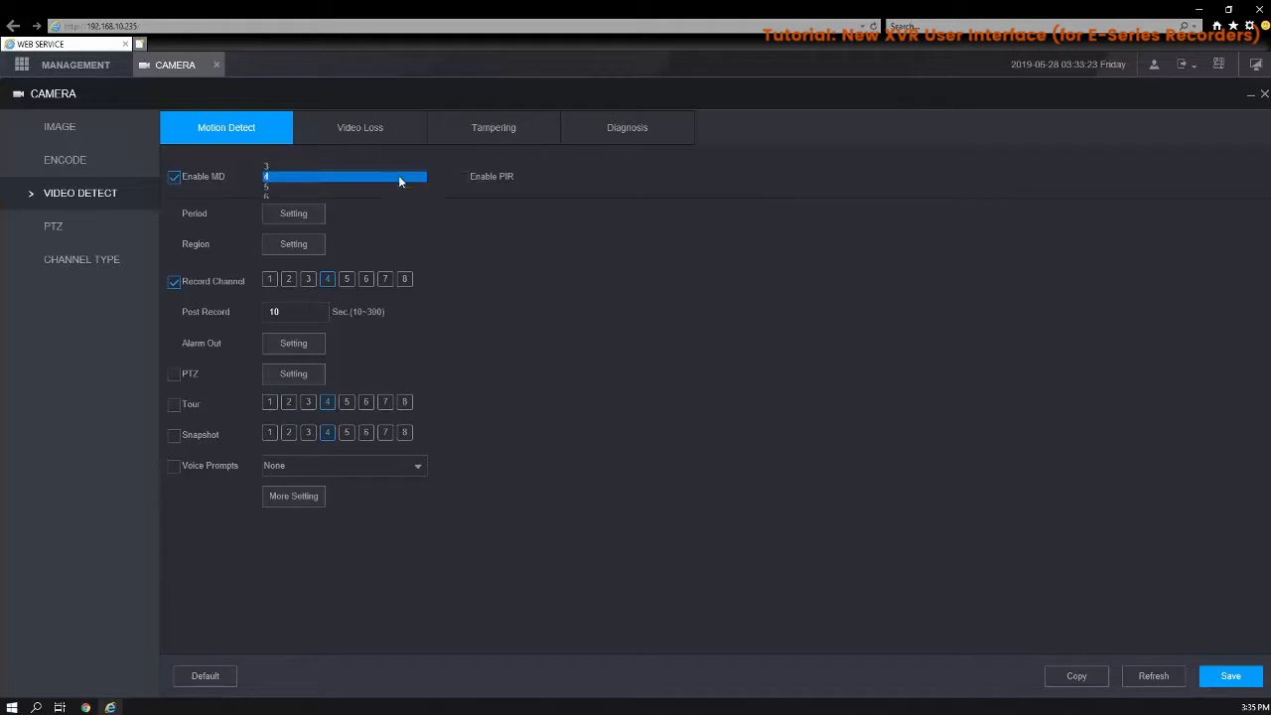
left_click(301, 147)
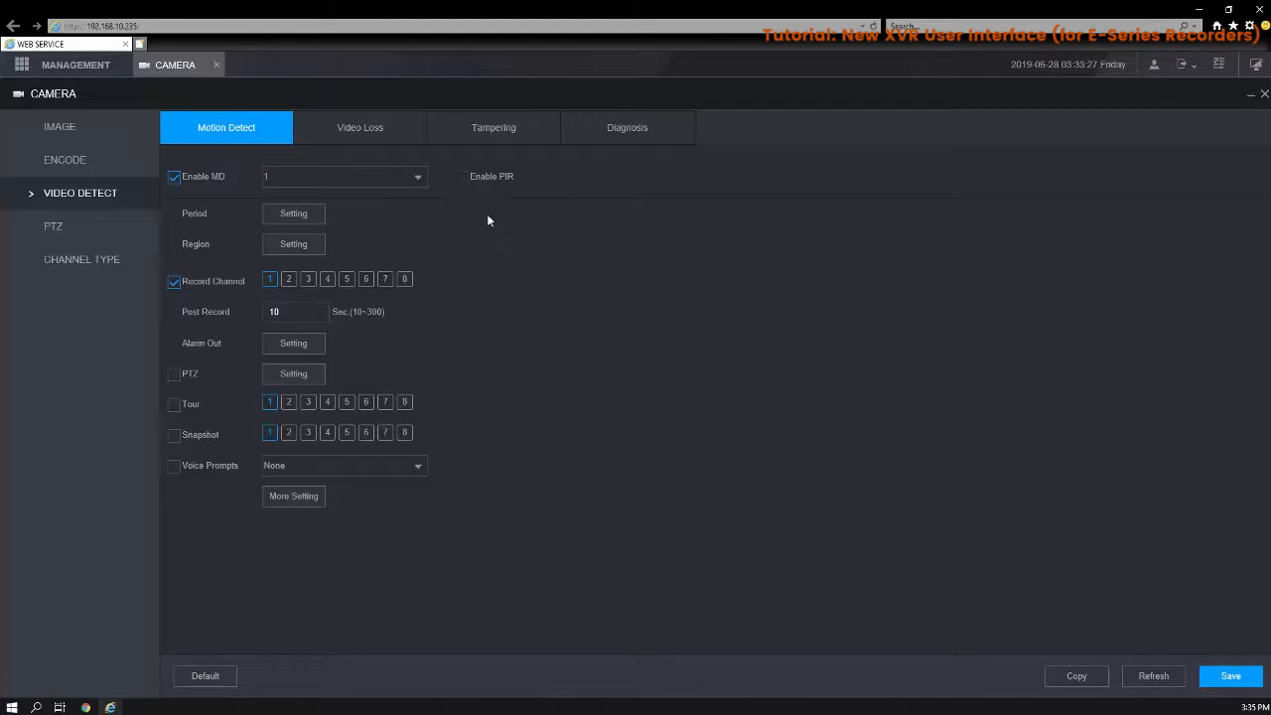
left_click(308, 214)
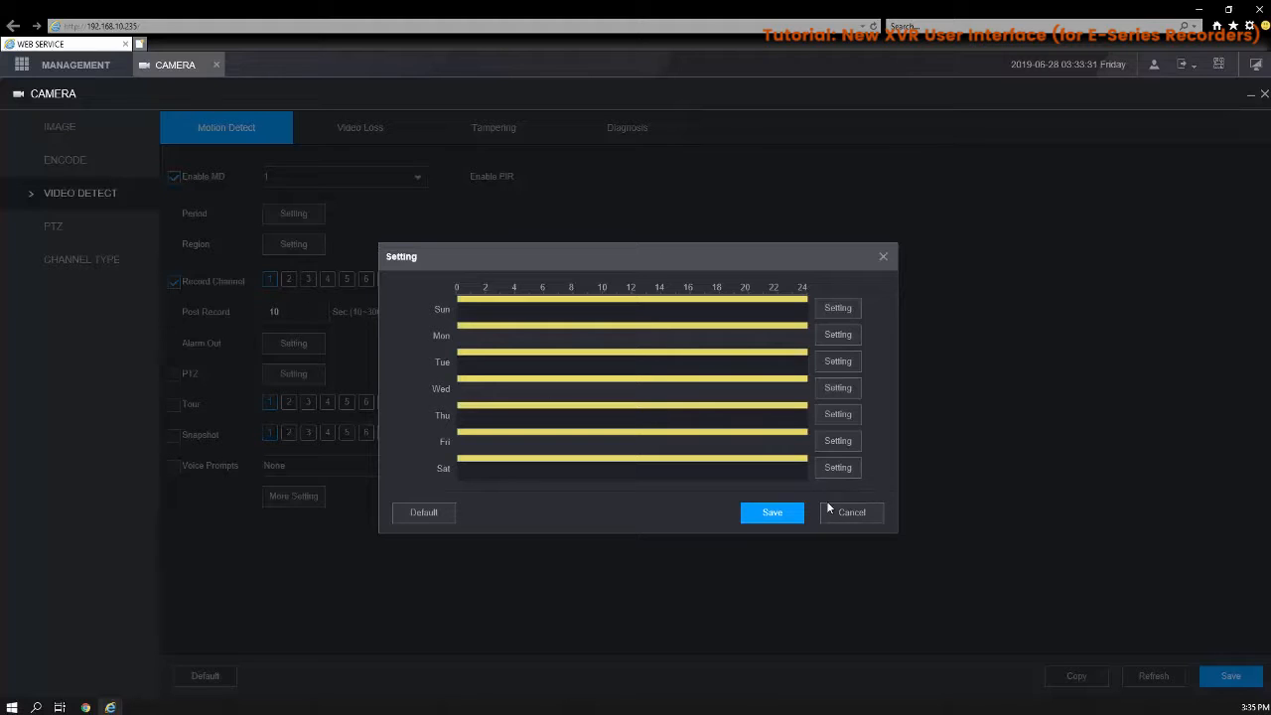
left_click(850, 512)
Try excluding the central part of the image from channel 1's motion detection Region1, and discard the change
left_click(294, 244)
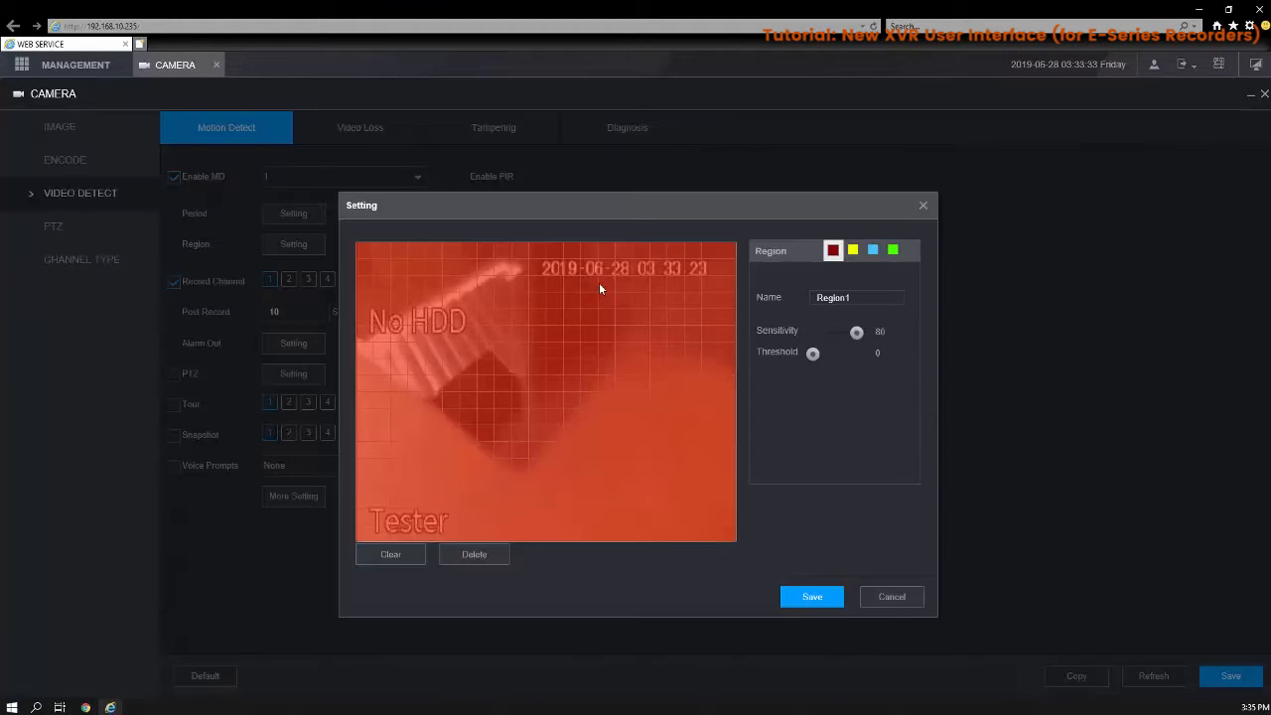
left_click_drag(465, 296, 646, 407)
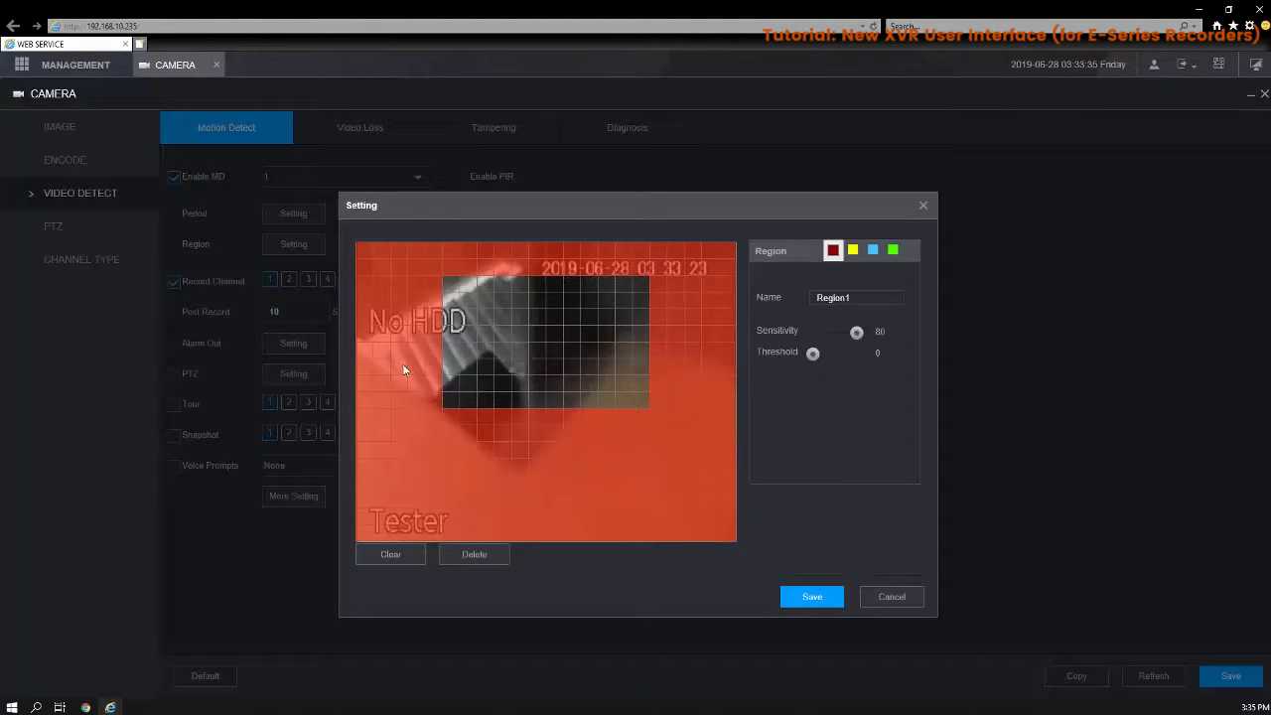
left_click_drag(401, 363, 475, 456)
left_click_drag(571, 473, 632, 466)
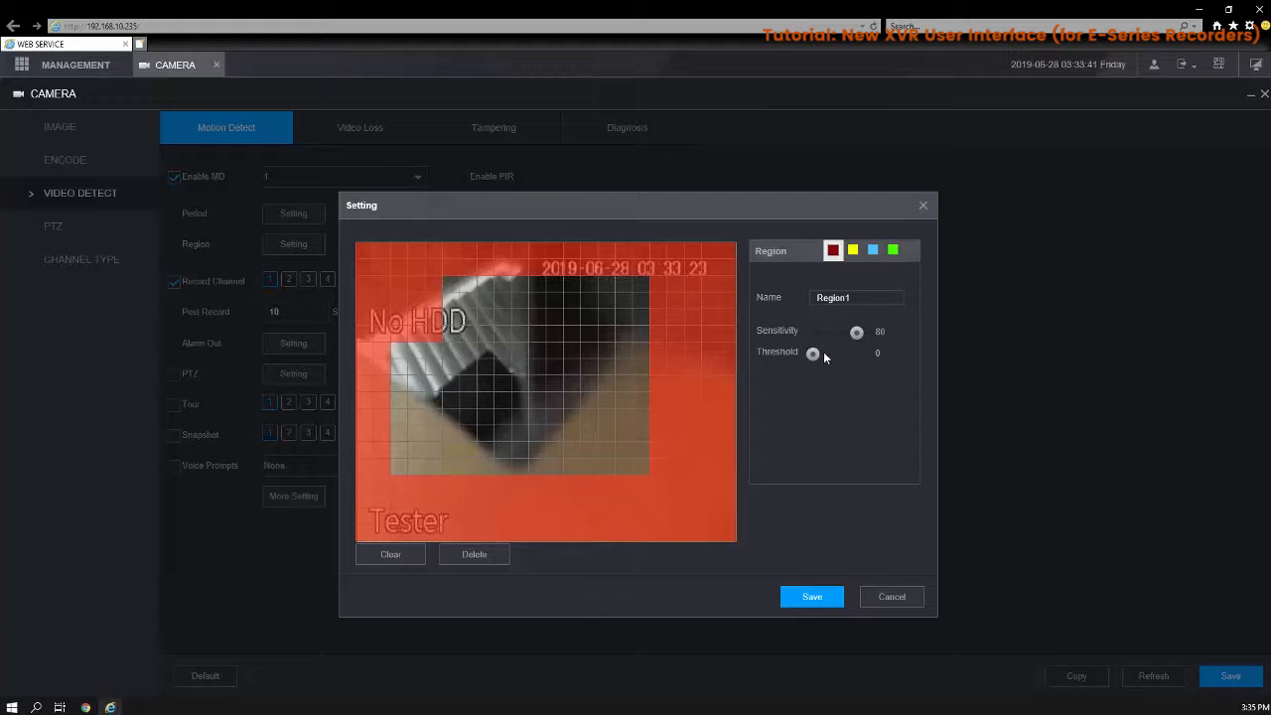
left_click(879, 595)
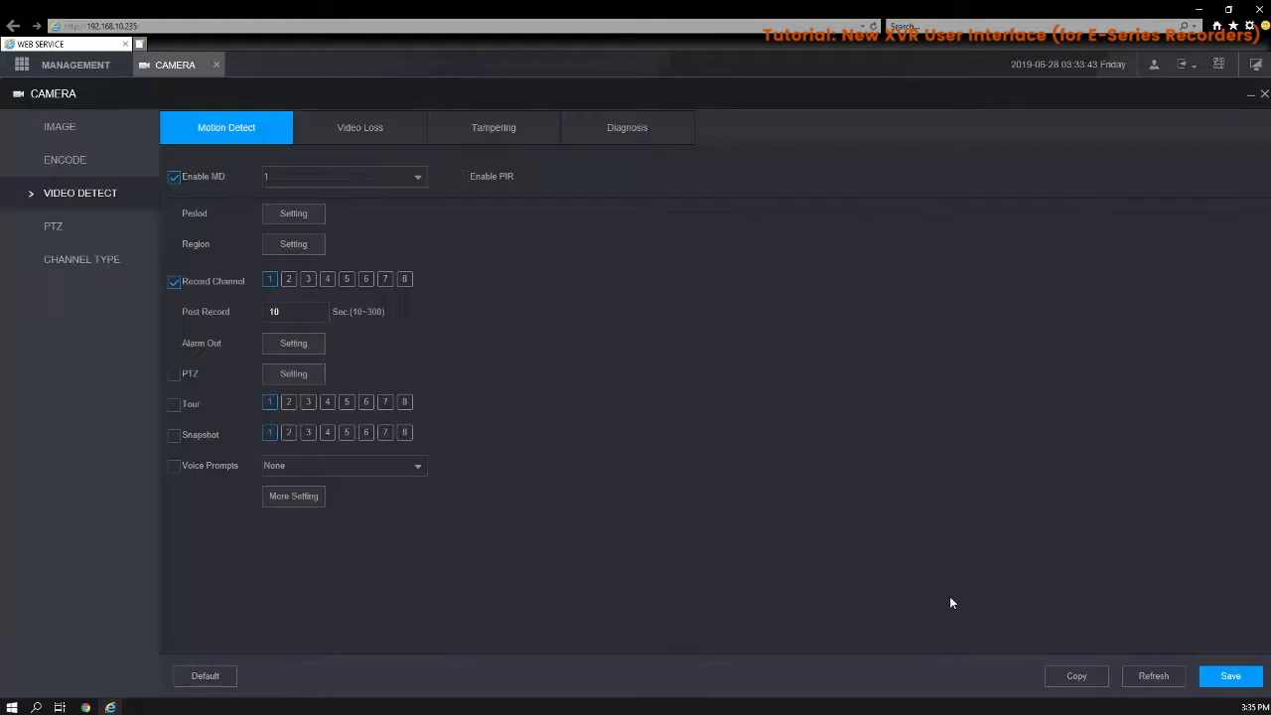
Try excluding the lower-right corner of the image from channel 1's motion detection Region1, and discard the change
left_click(289, 248)
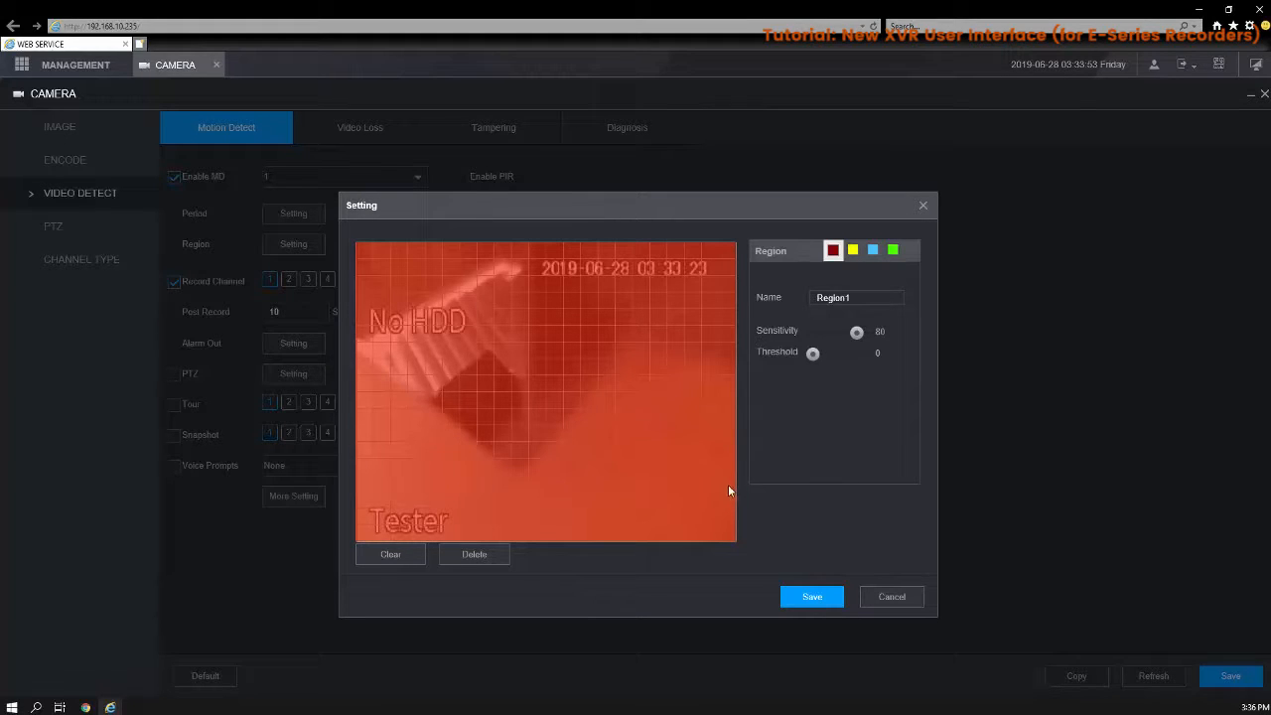
left_click_drag(686, 516, 675, 564)
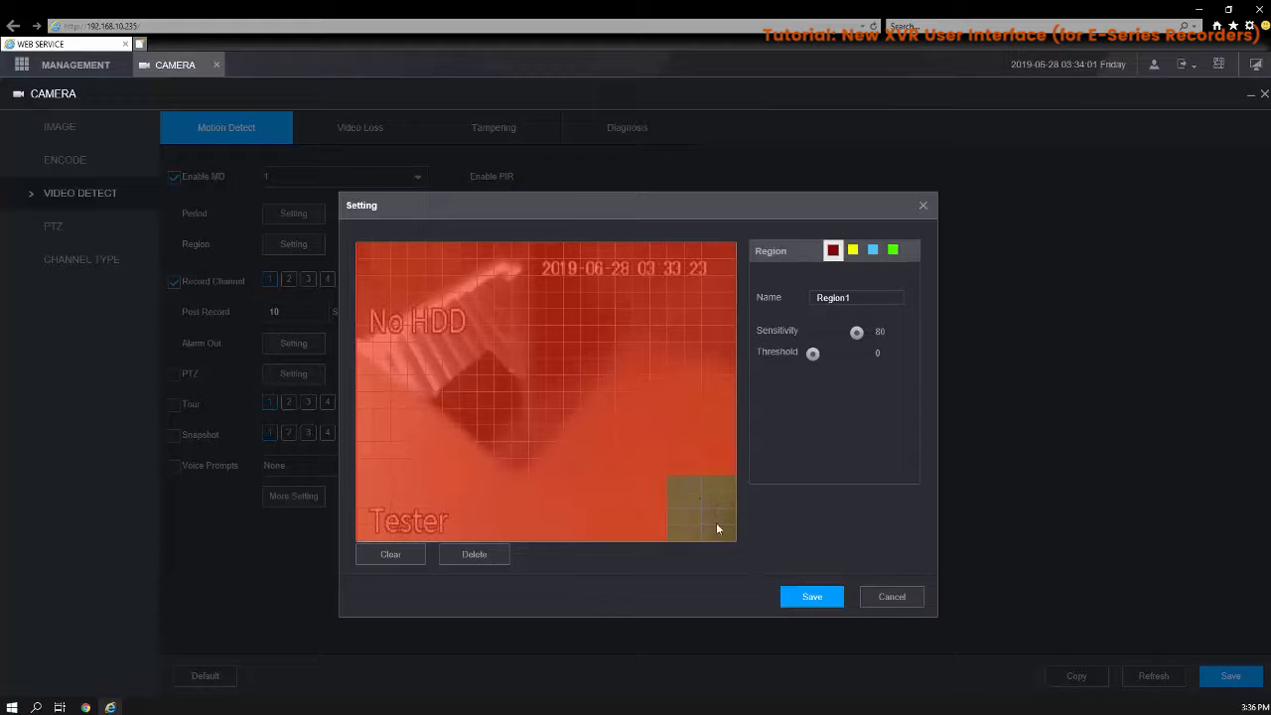
left_click(893, 600)
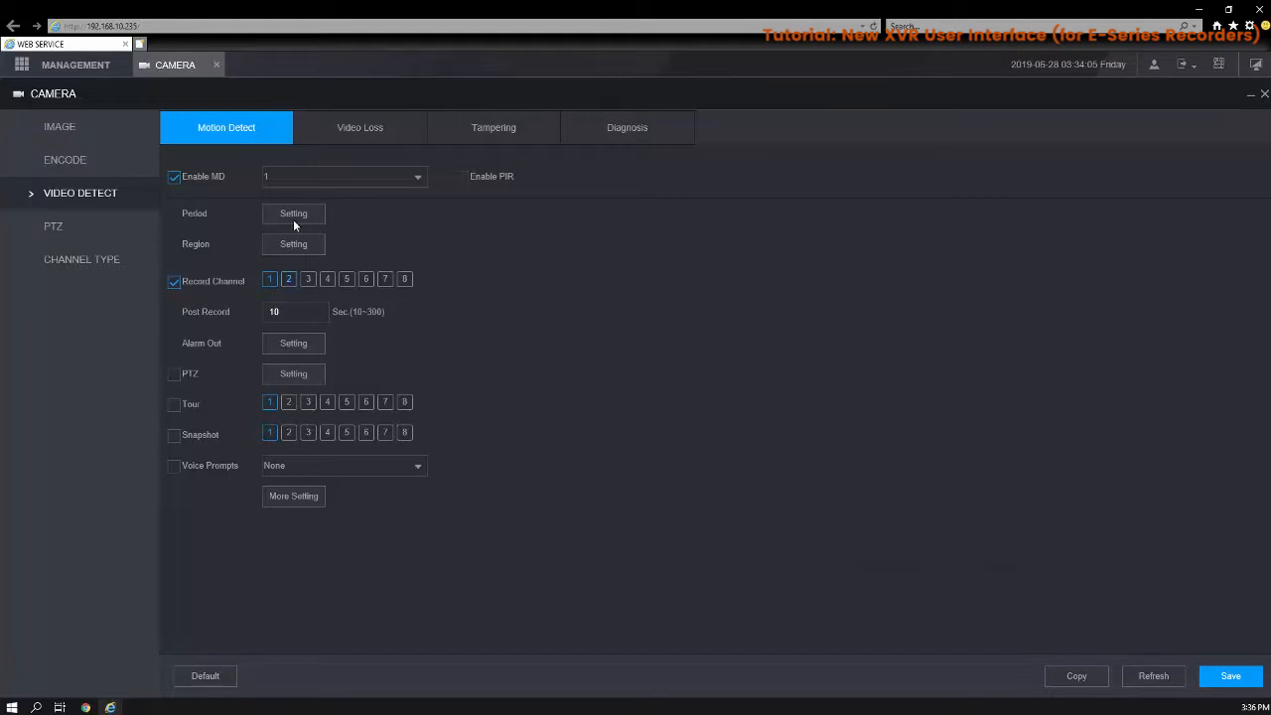
Enable the Tour and PTZ linkages for channel 1's motion detection, then view the PTZ linkage settings and close them without saving
left_click(175, 407)
left_click(175, 375)
left_click(298, 375)
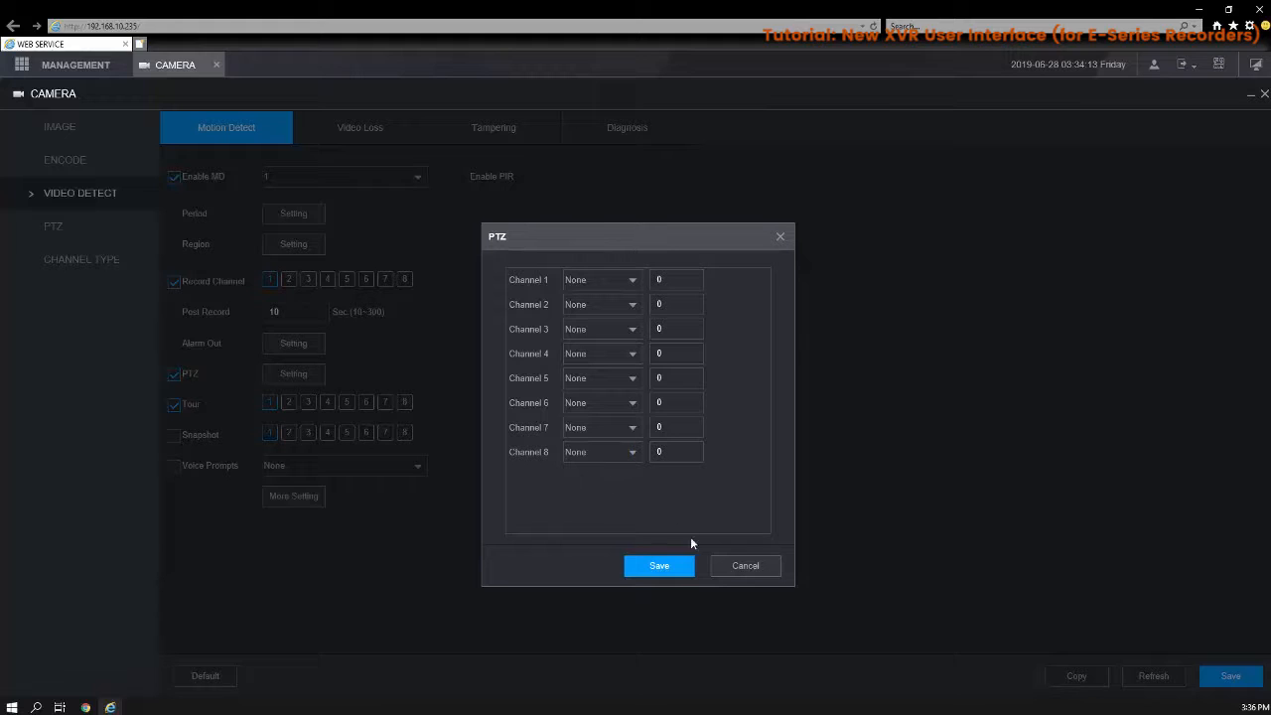
left_click(745, 566)
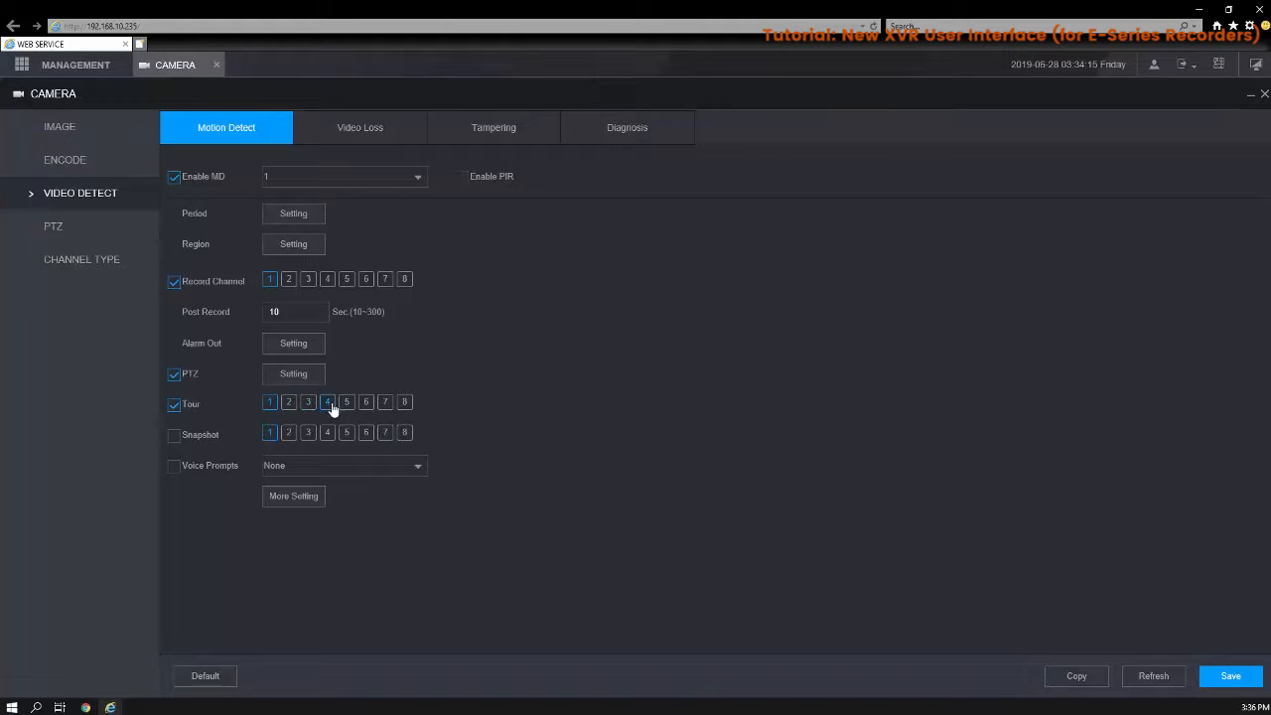
Choose channel 7 for the motion detection tour and try the Snapshot linkage option with channels 7 and 3
left_click(386, 402)
left_click(386, 433)
left_click(308, 432)
left_click(174, 435)
left_click(177, 442)
Open the camera PTZ settings and examine the available channels, PTZ types and control modes without changing them
left_click(111, 228)
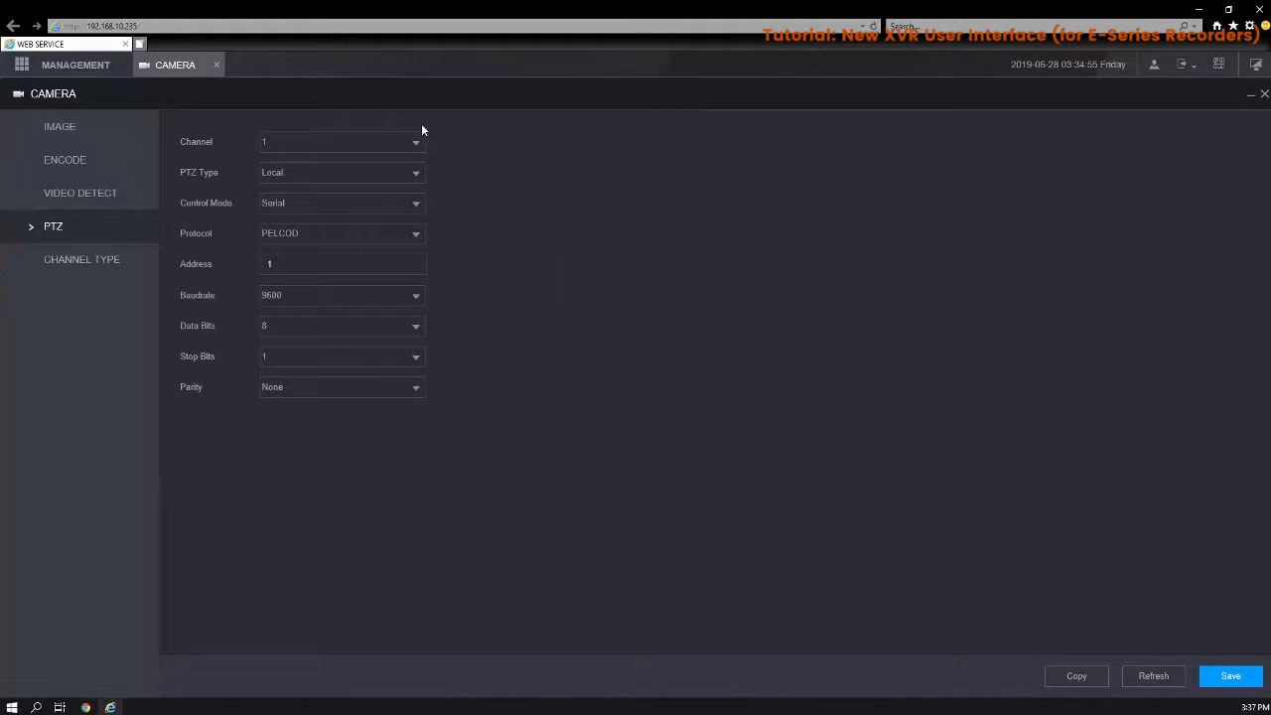
left_click(397, 140)
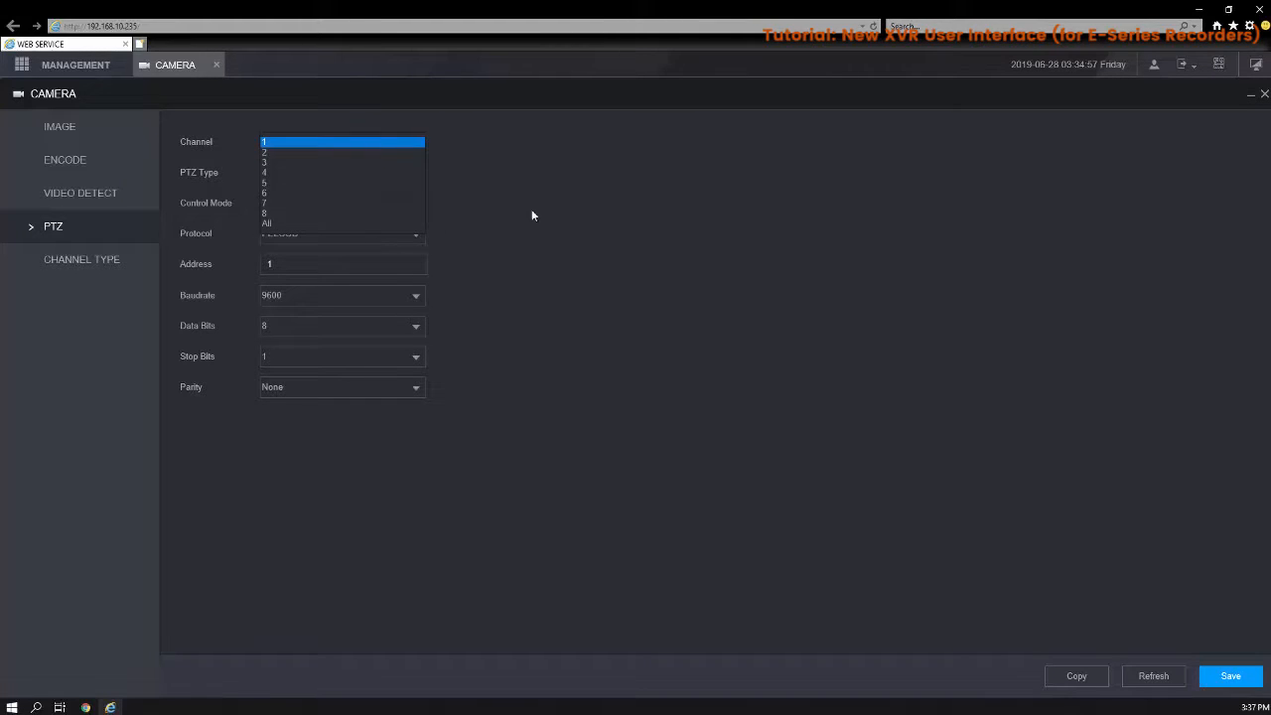
left_click(589, 199)
left_click(405, 178)
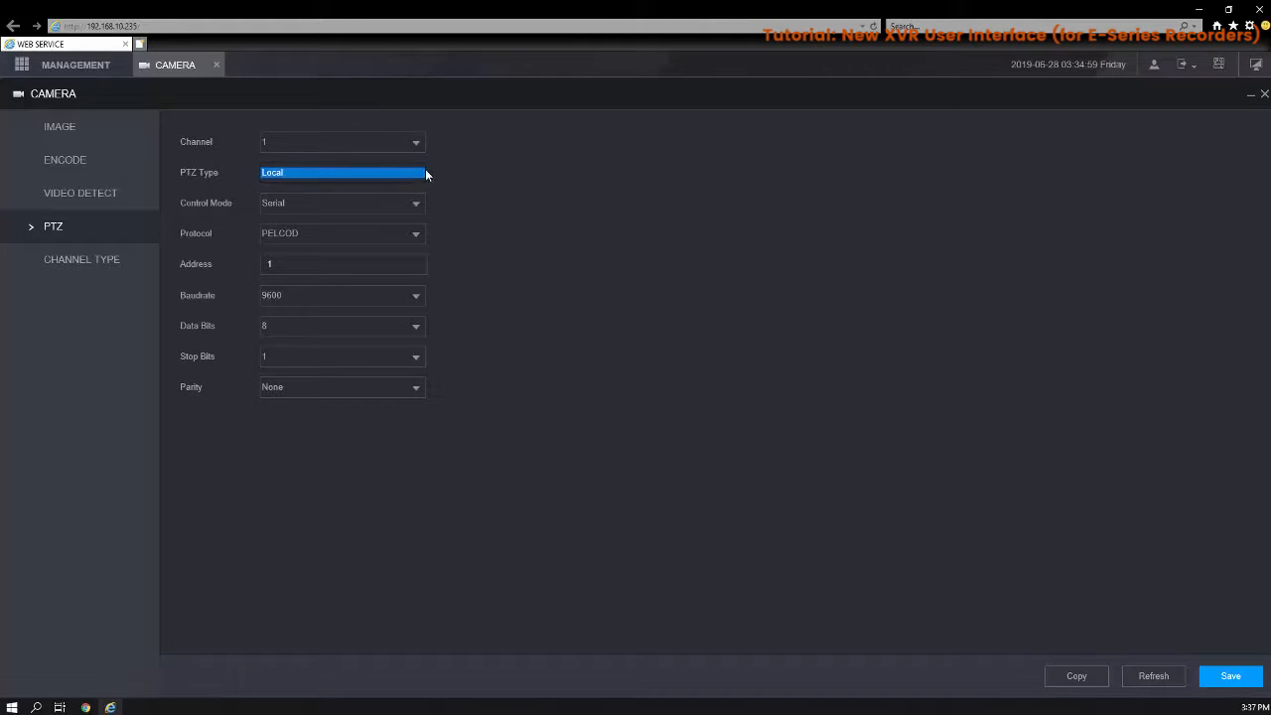
left_click(420, 206)
left_click(420, 205)
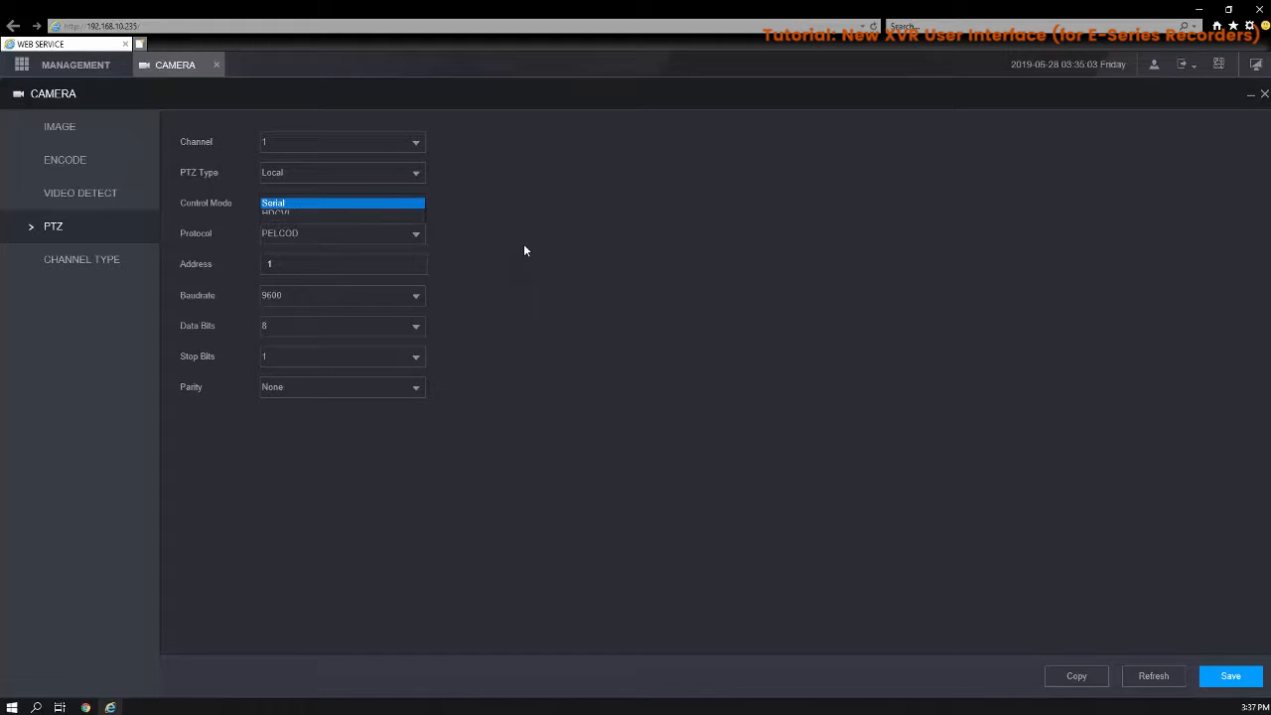
left_click(525, 251)
Examine the available PTZ protocols and baud rates for channel 1 without changing the selections
left_click(424, 239)
scroll(404, 215, "down", 3)
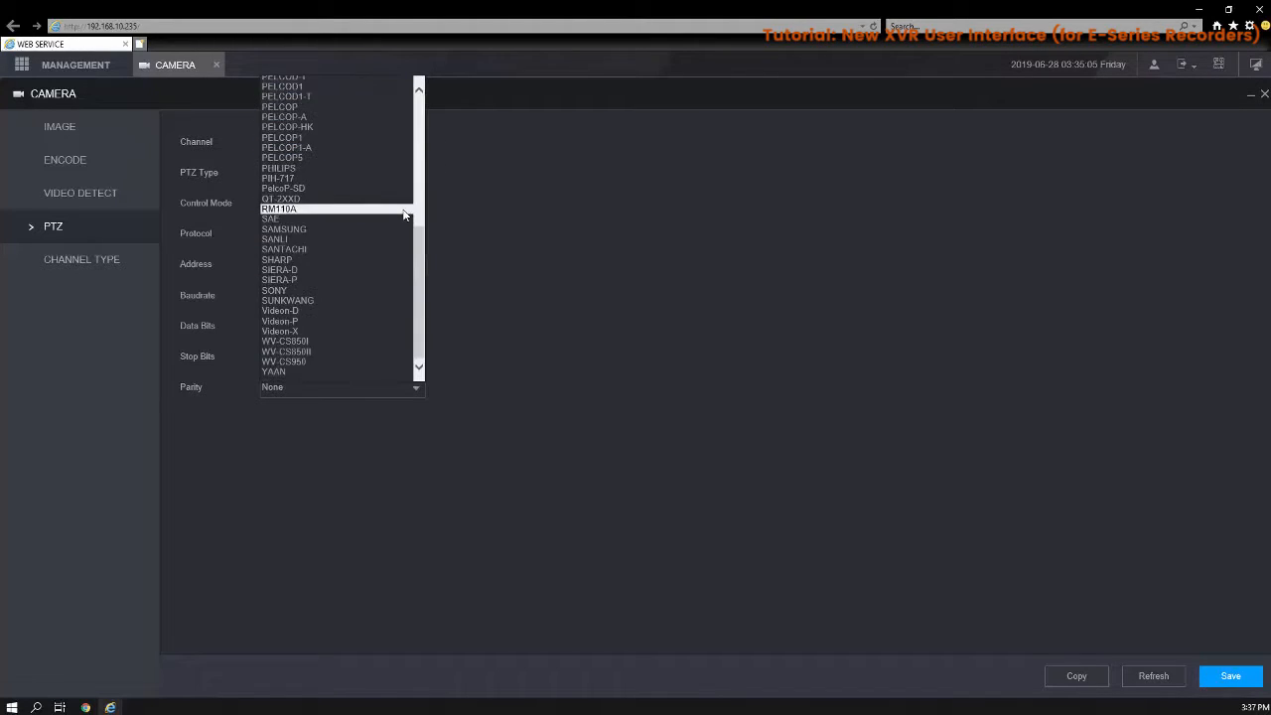
scroll(404, 214, "up", 3)
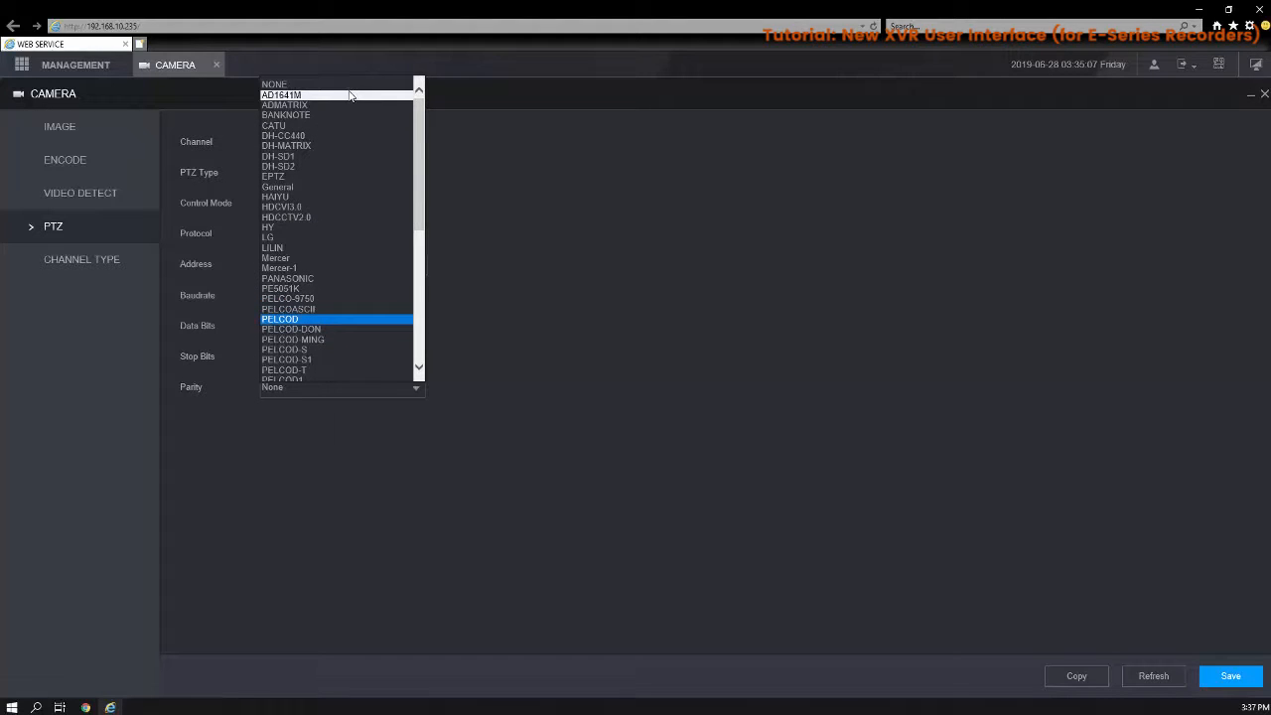
scroll(352, 222, "down", 2)
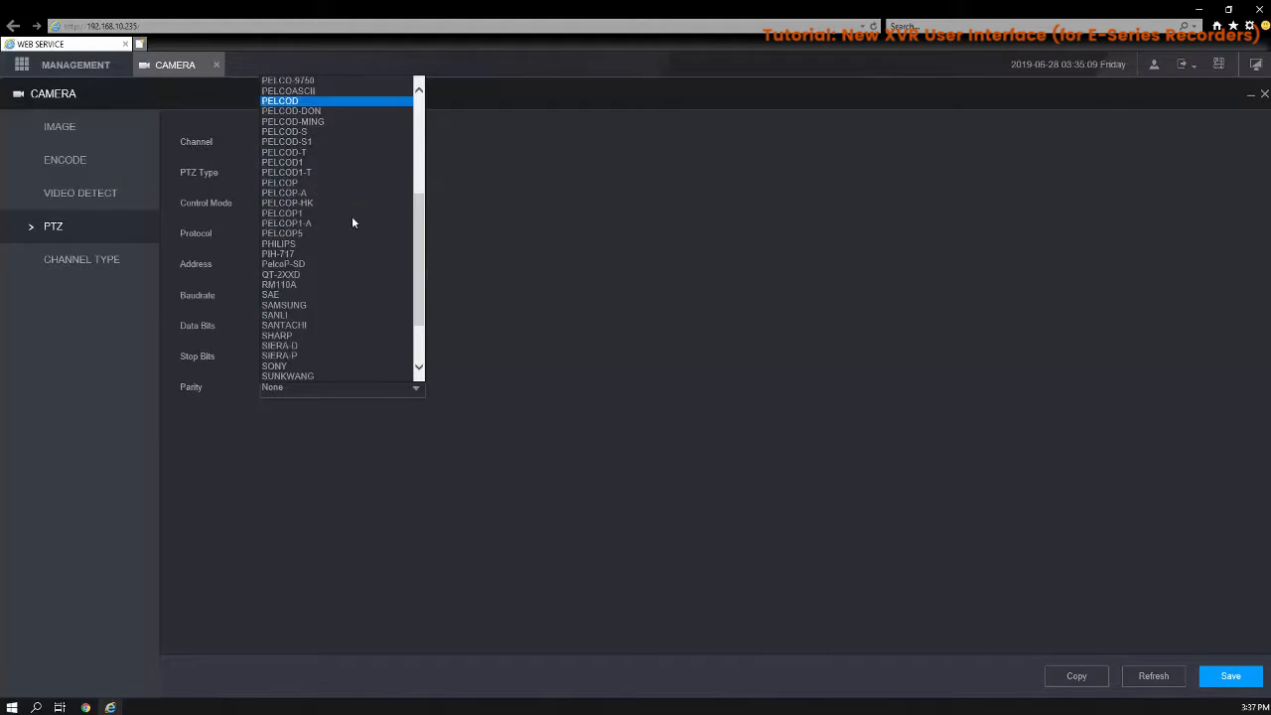
scroll(352, 223, "down", 2)
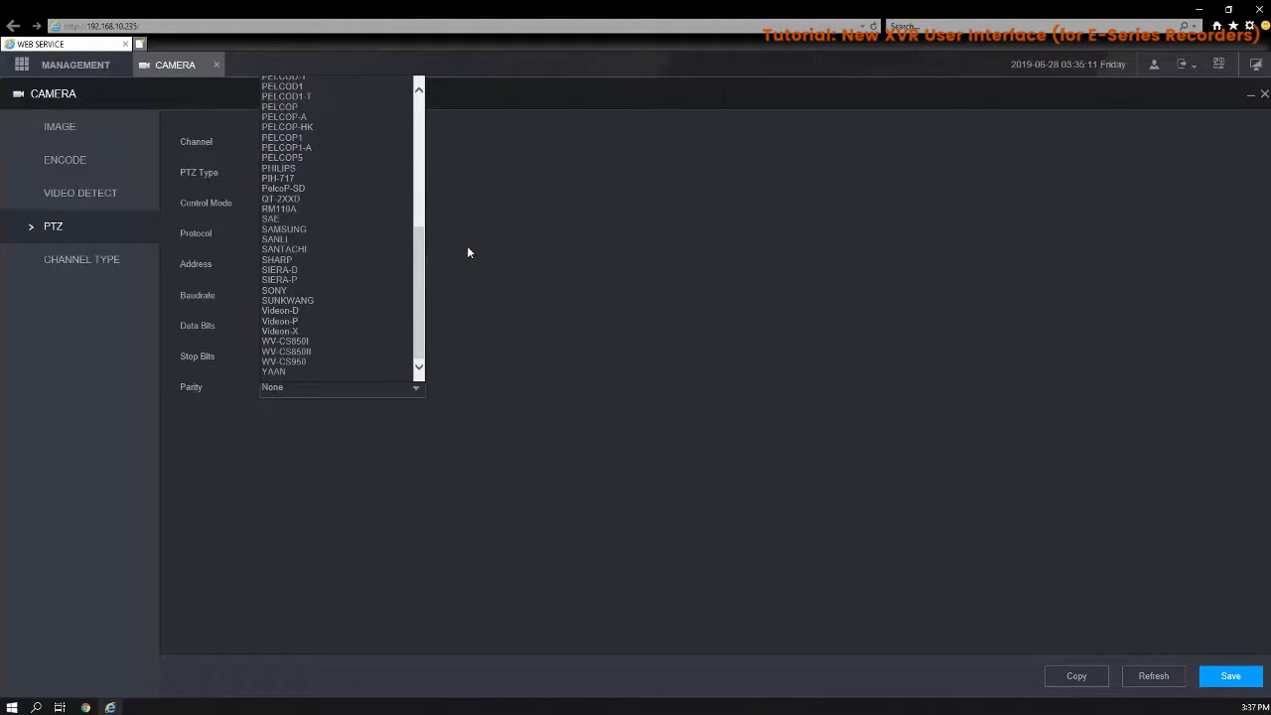
scroll(423, 252, "up", 3)
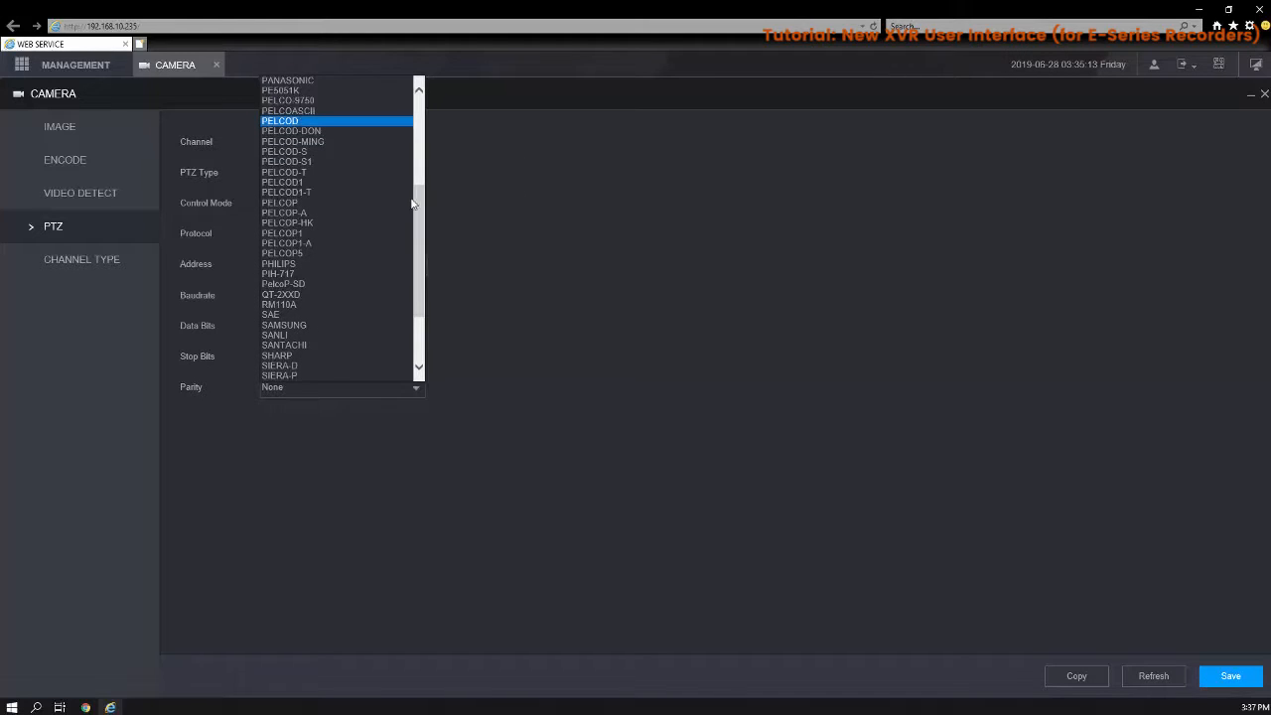
scroll(391, 199, "up", 6)
left_click(696, 288)
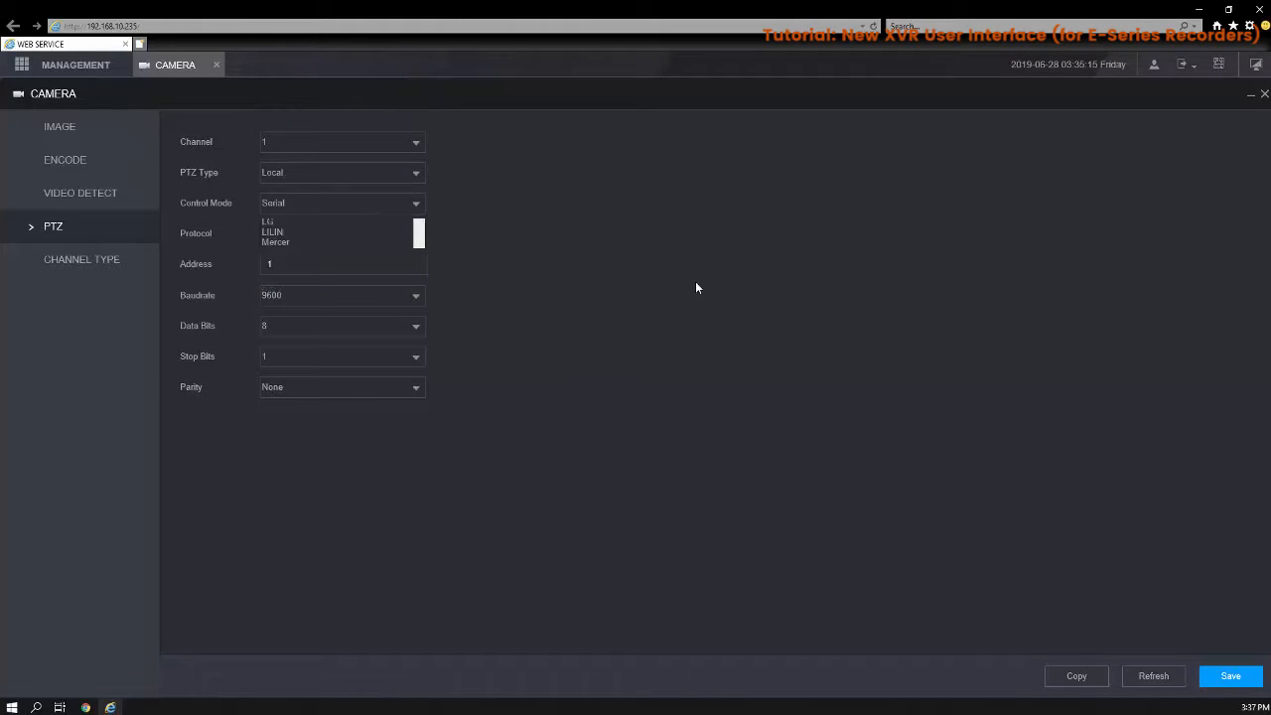
left_click(416, 296)
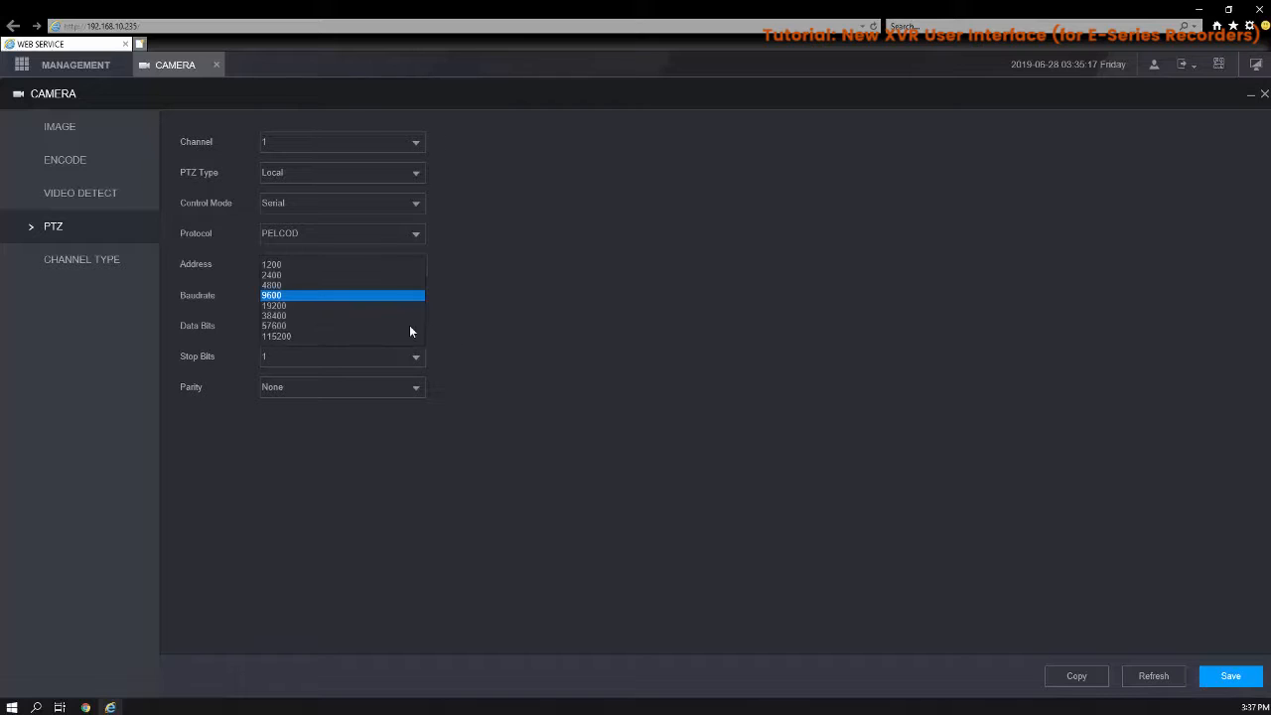
left_click(580, 416)
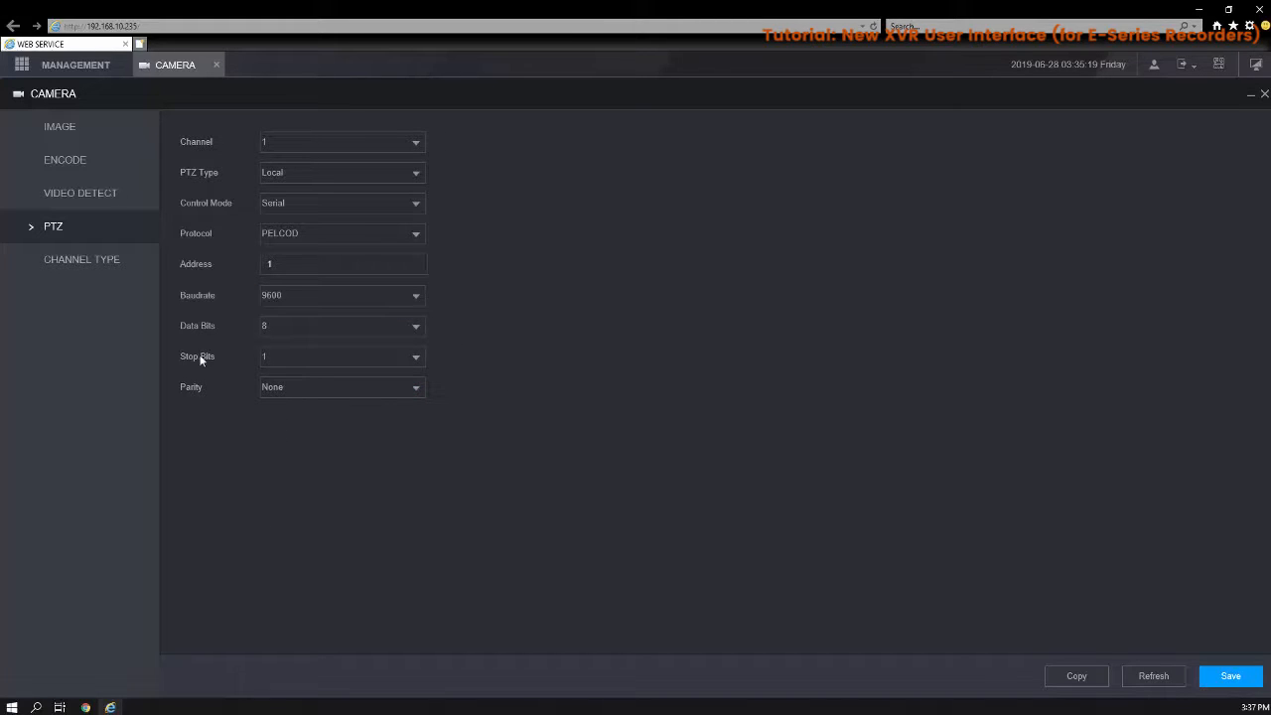
Open the channel type settings and select the IP type for channels 9~16
left_click(77, 264)
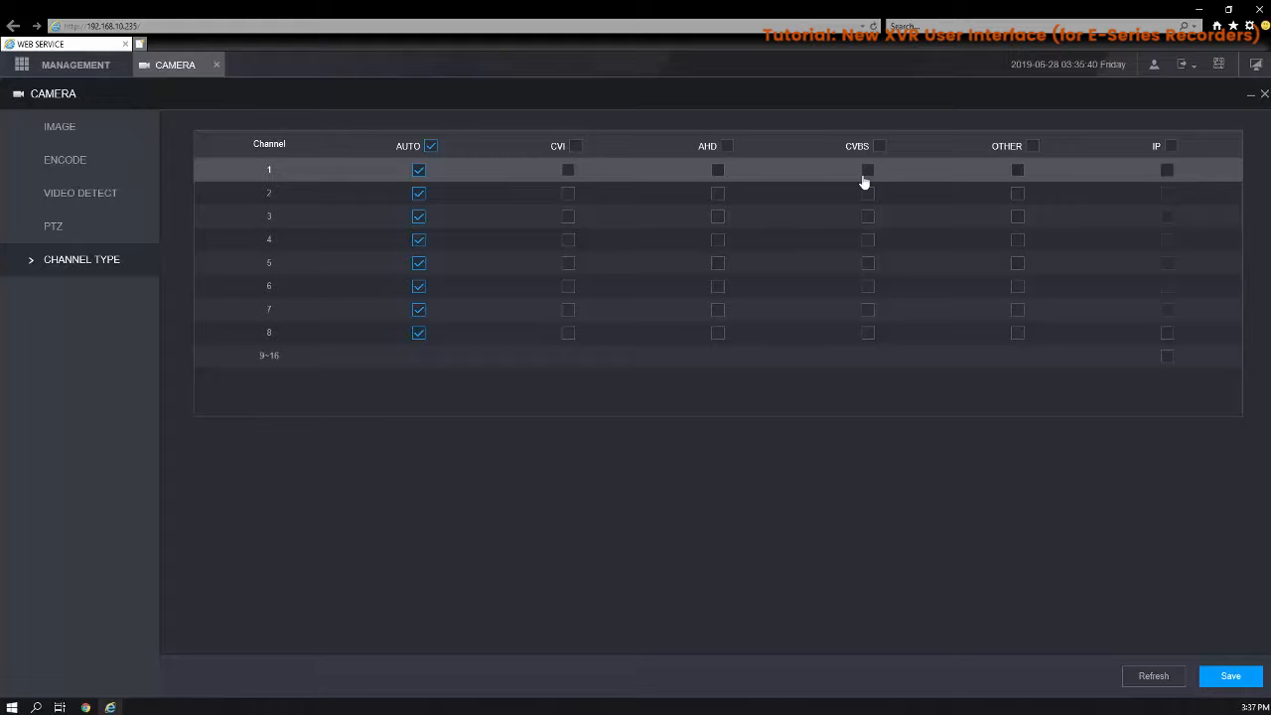
left_click(1167, 360)
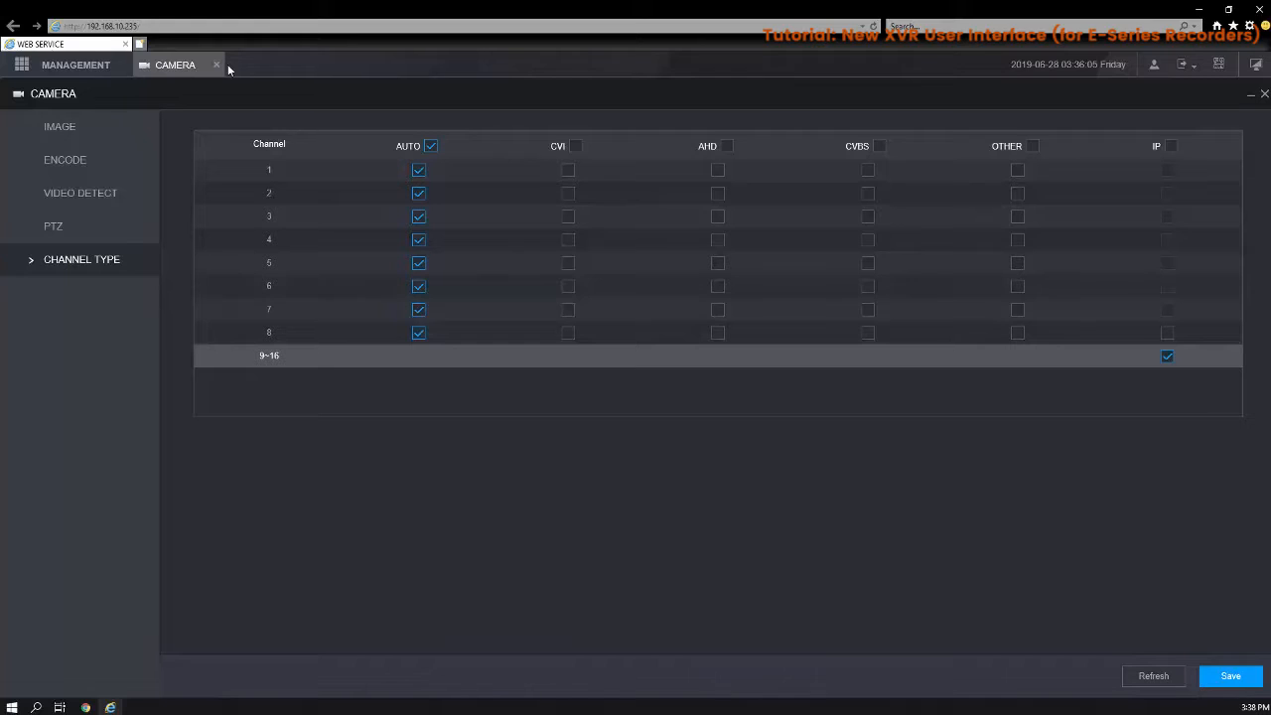
Open the network settings alongside the camera settings and switch back and forth between the two pages, ending on the network page
mouse_move(97, 69)
left_click(91, 126)
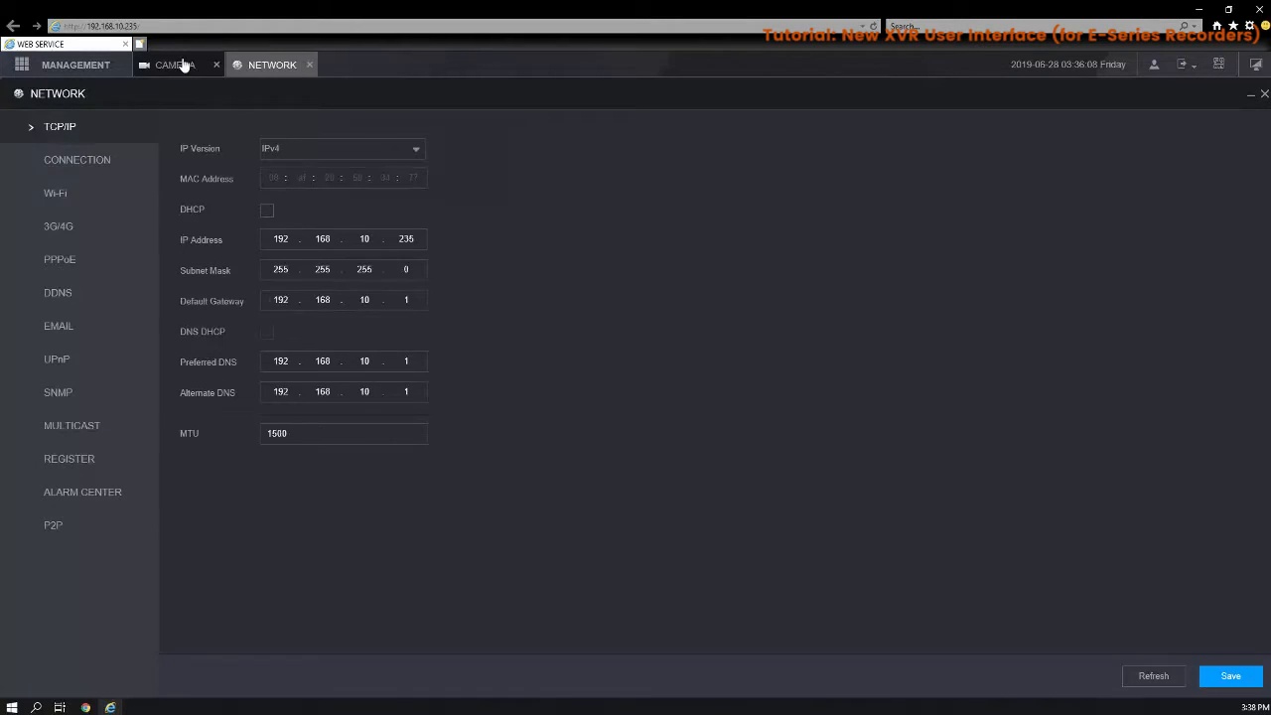
left_click(183, 65)
left_click(270, 66)
left_click(190, 72)
left_click(261, 65)
left_click(186, 71)
left_click(268, 65)
View the network connection ports, HTTPS, Wi-Fi, 3G/4G and PPPoE settings
left_click(99, 162)
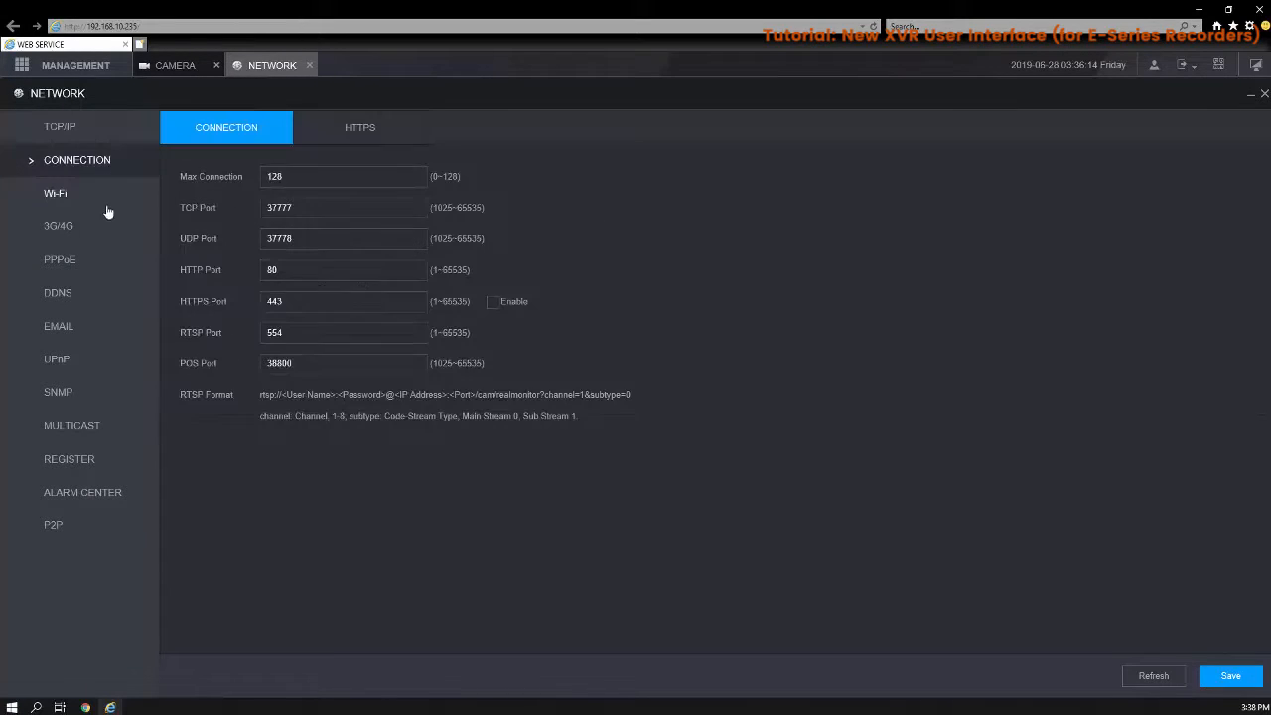
left_click(375, 135)
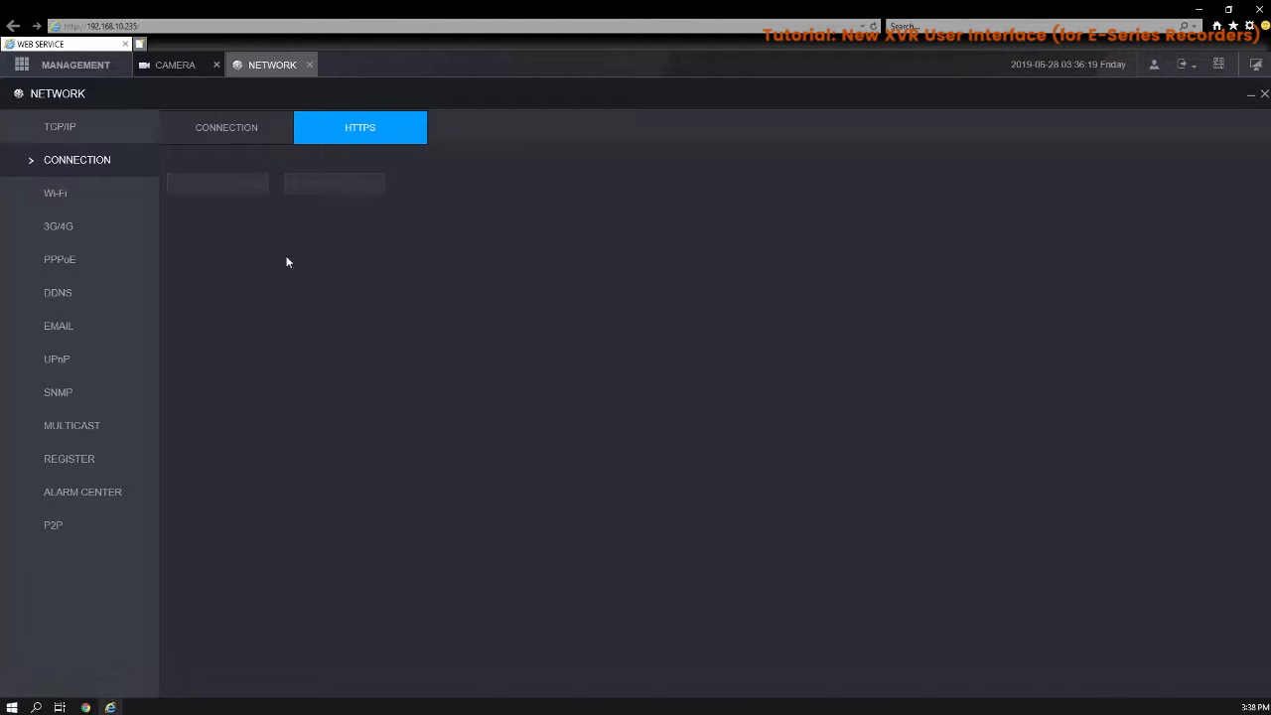
left_click(87, 202)
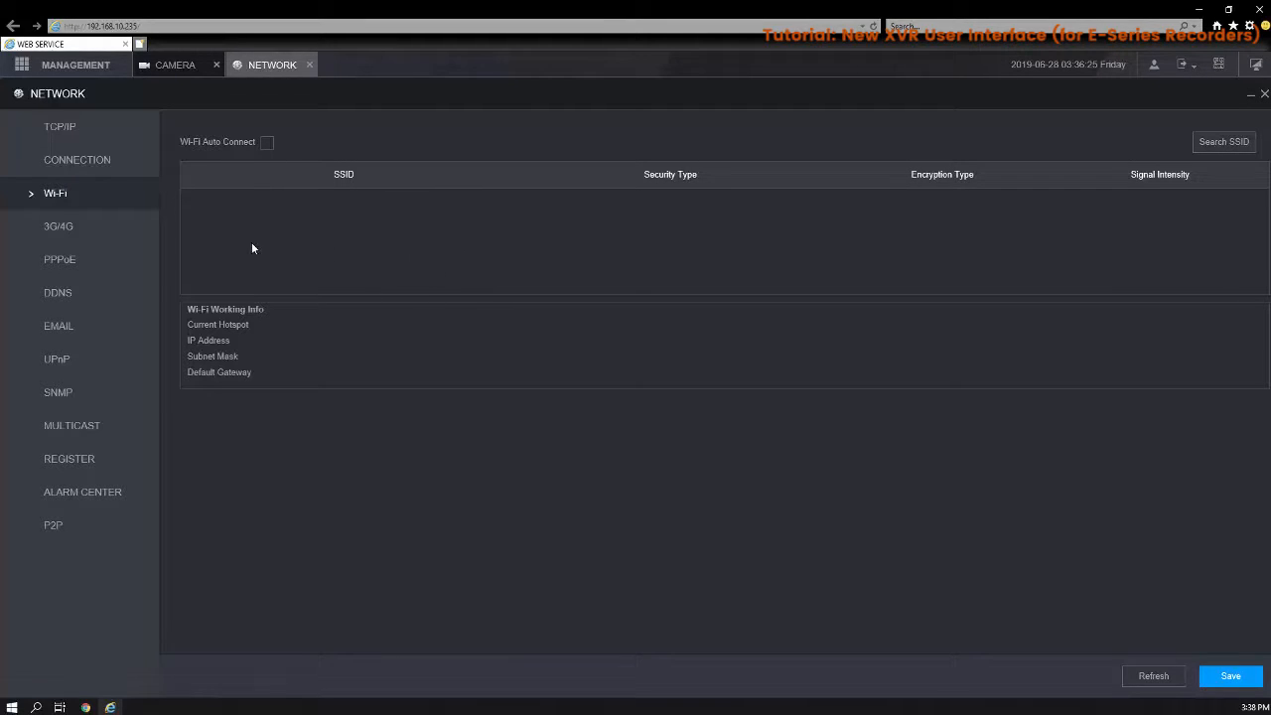
left_click(112, 229)
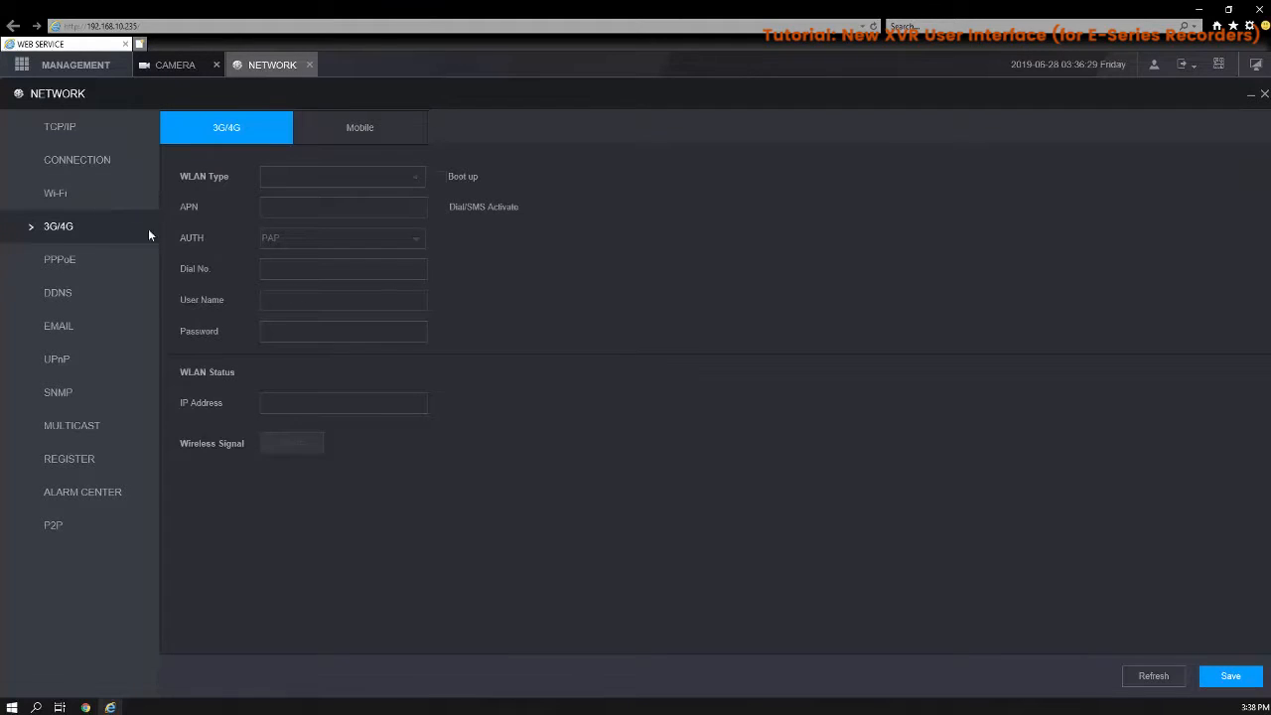
left_click(99, 262)
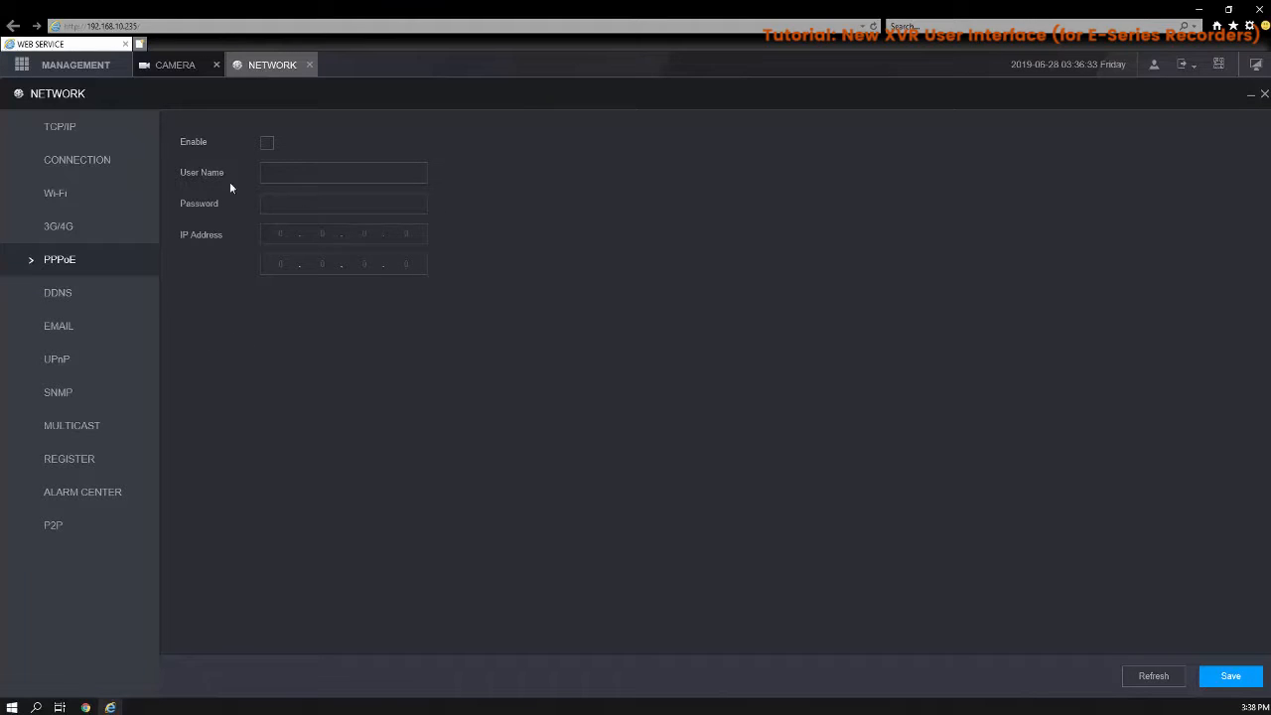
Open the DDNS settings and examine the available DDNS types and the server address
left_click(99, 294)
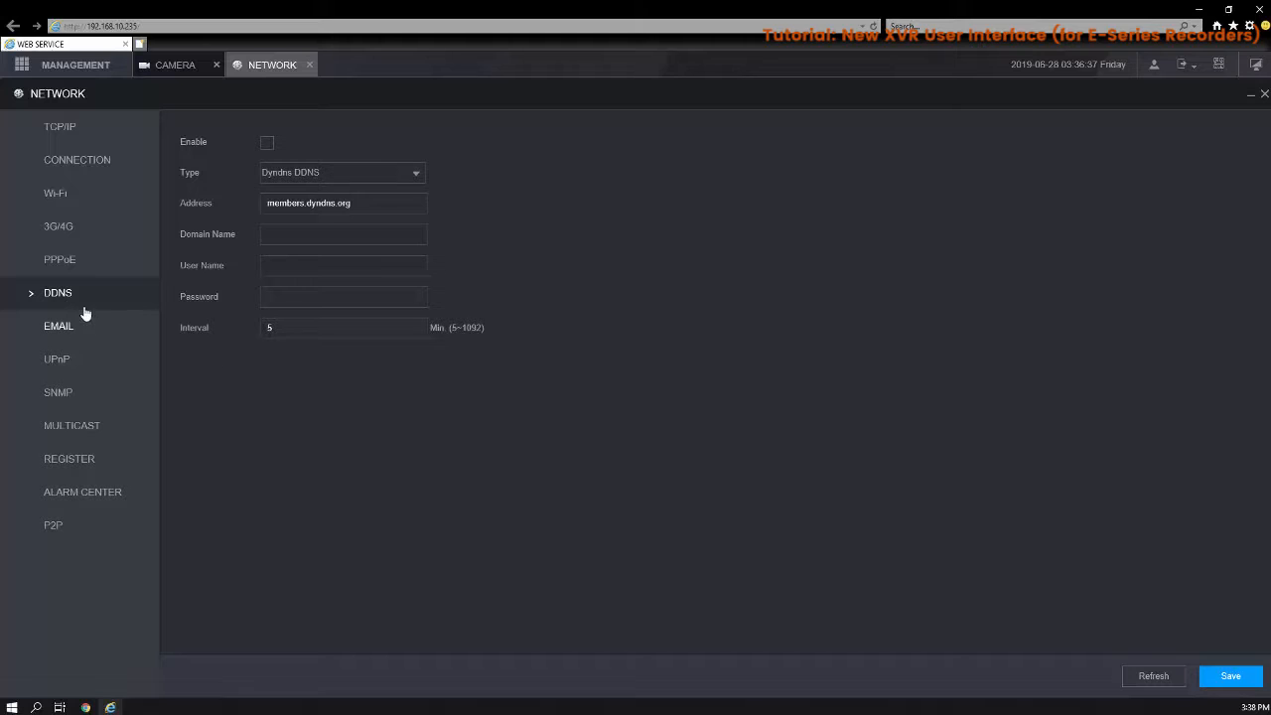
left_click(383, 175)
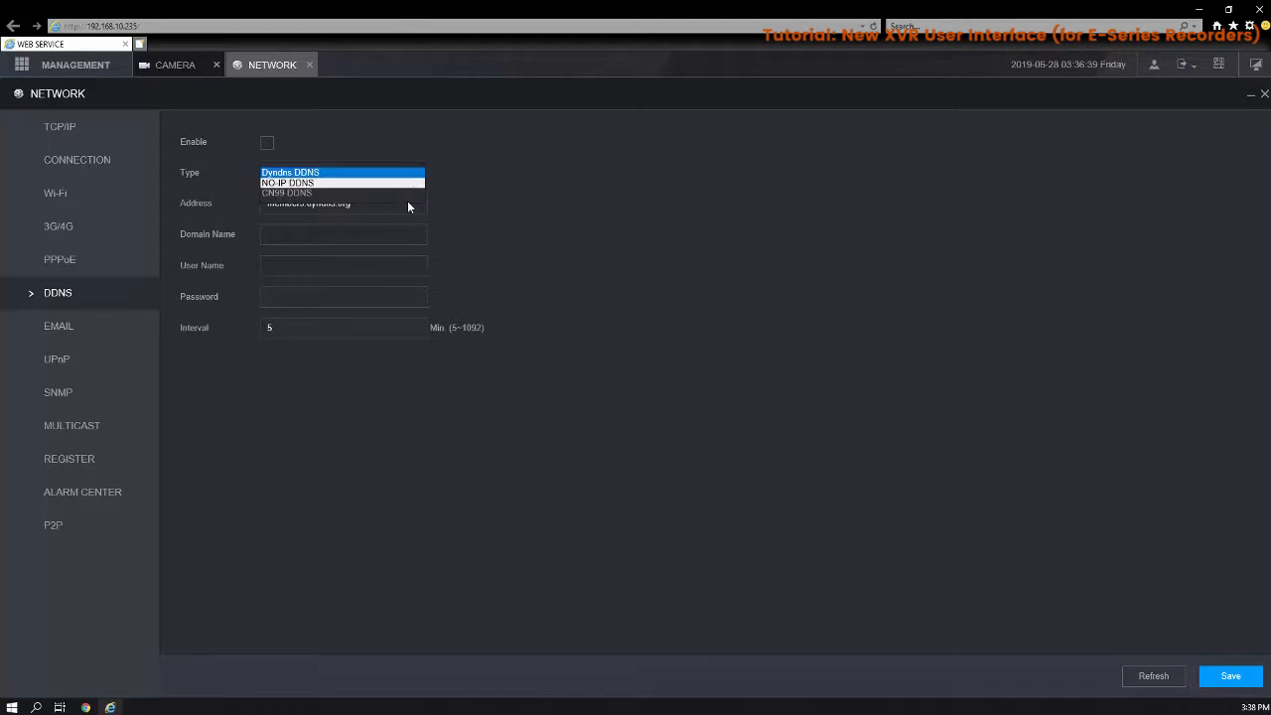
left_click(242, 462)
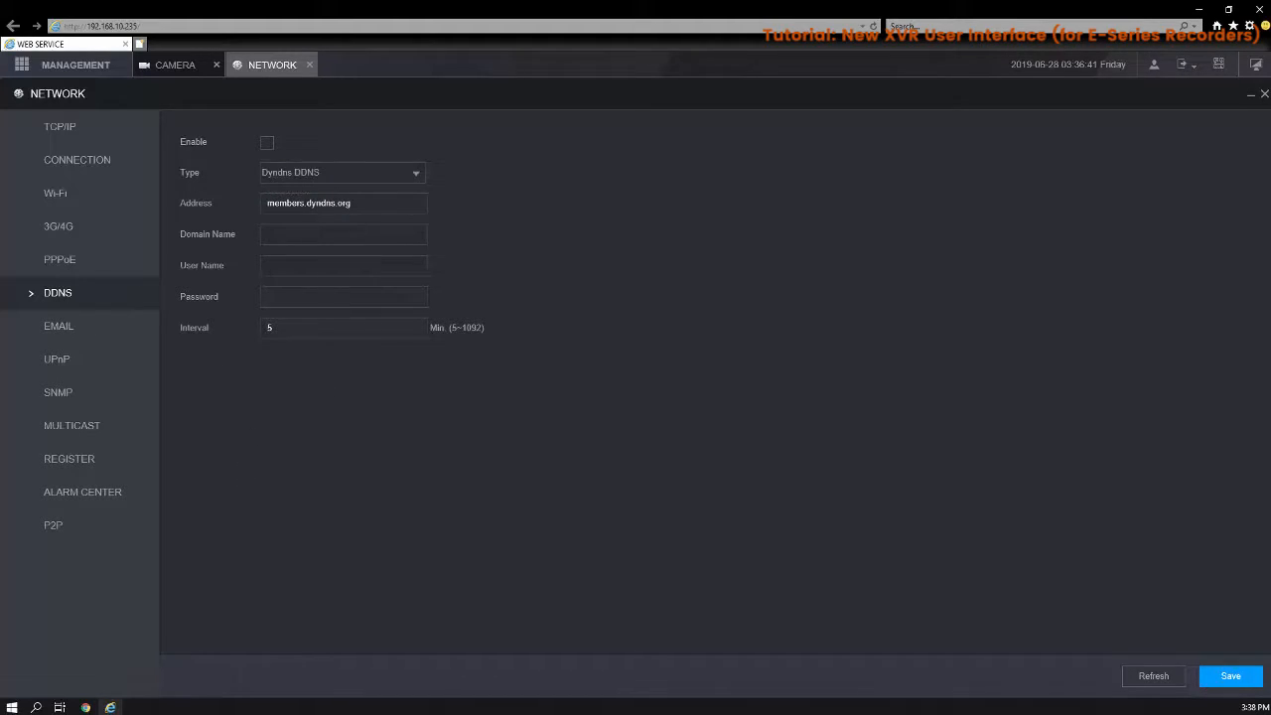
left_click_drag(352, 202, 266, 204)
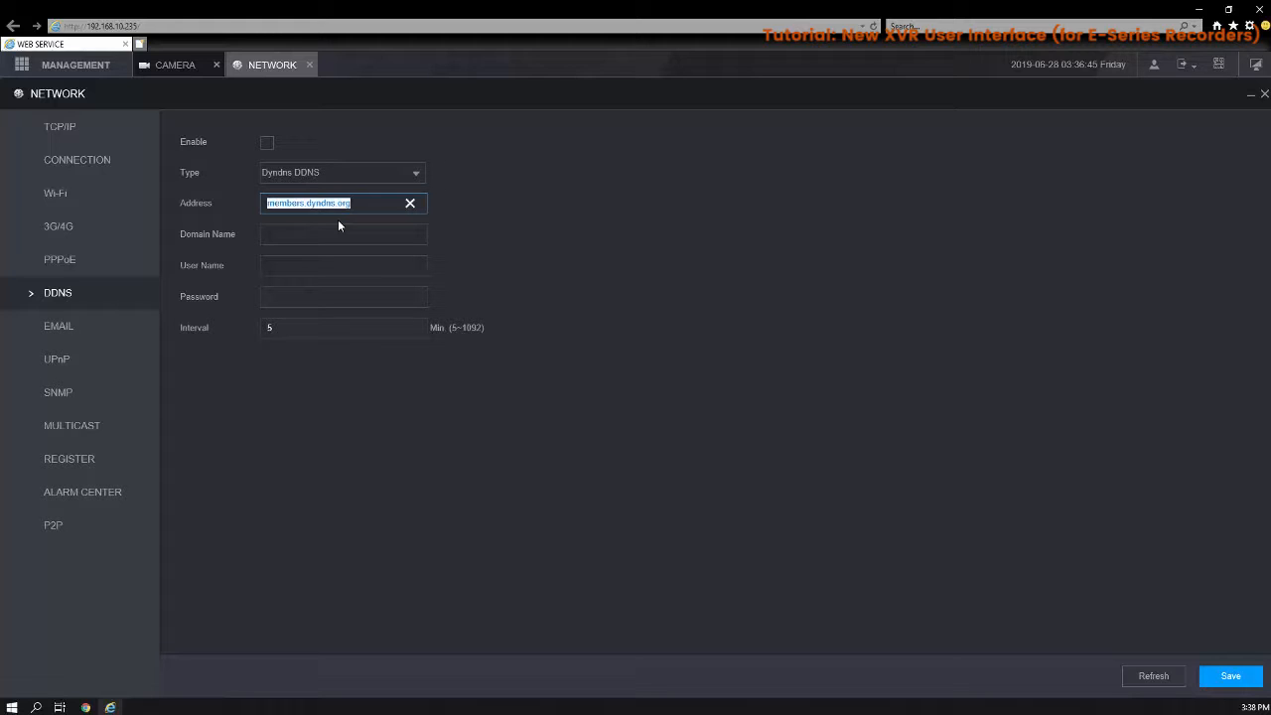
View the email, UPnP, SNMP, multicast, register and alarm center network settings
left_click(118, 335)
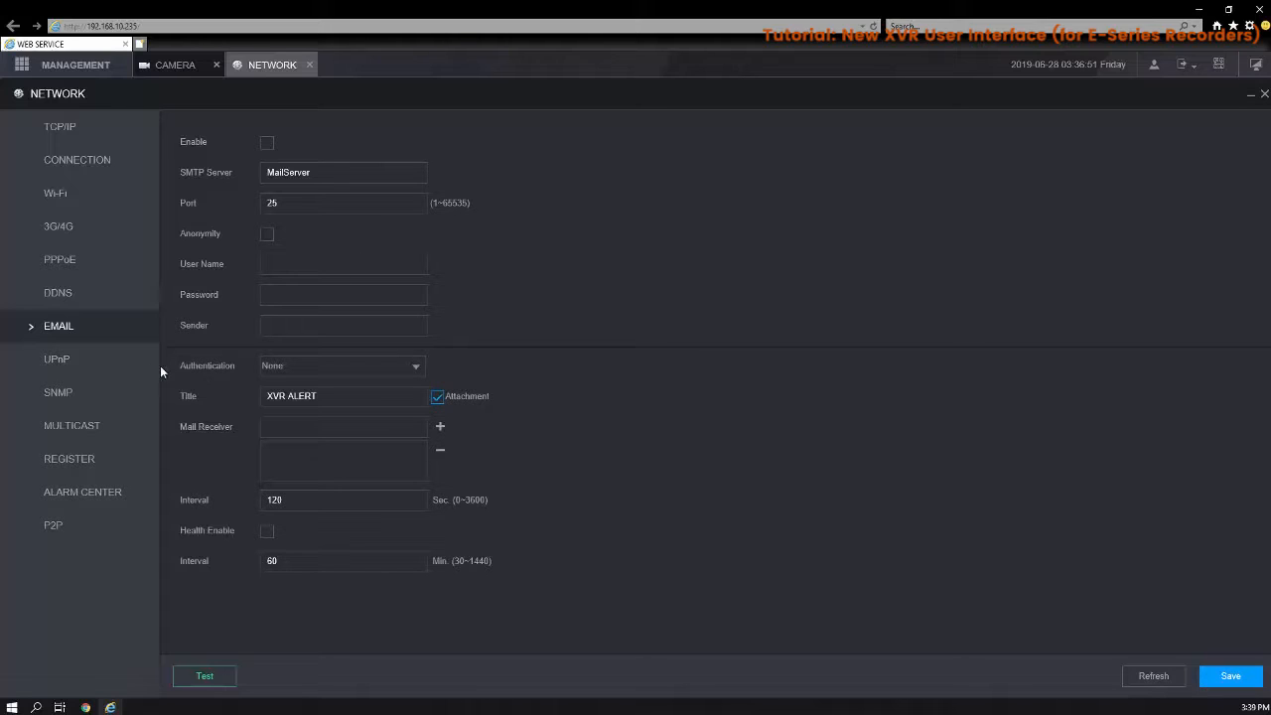
left_click(108, 364)
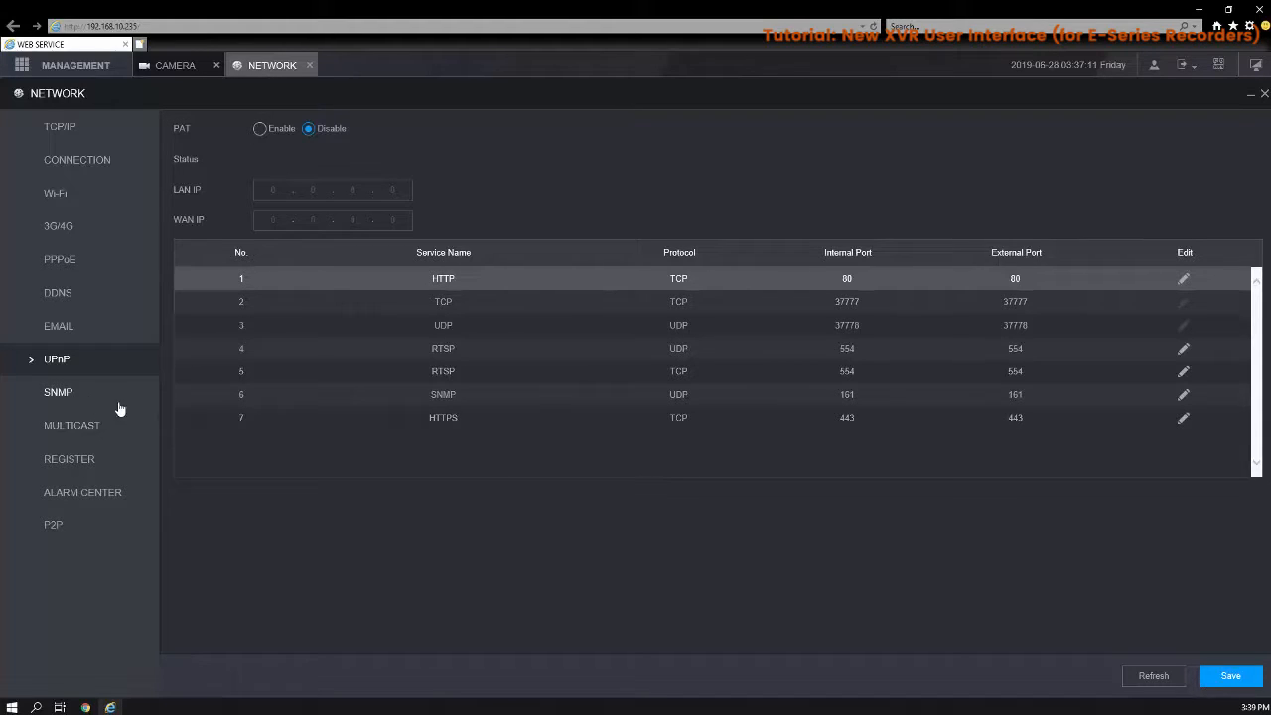
left_click(79, 397)
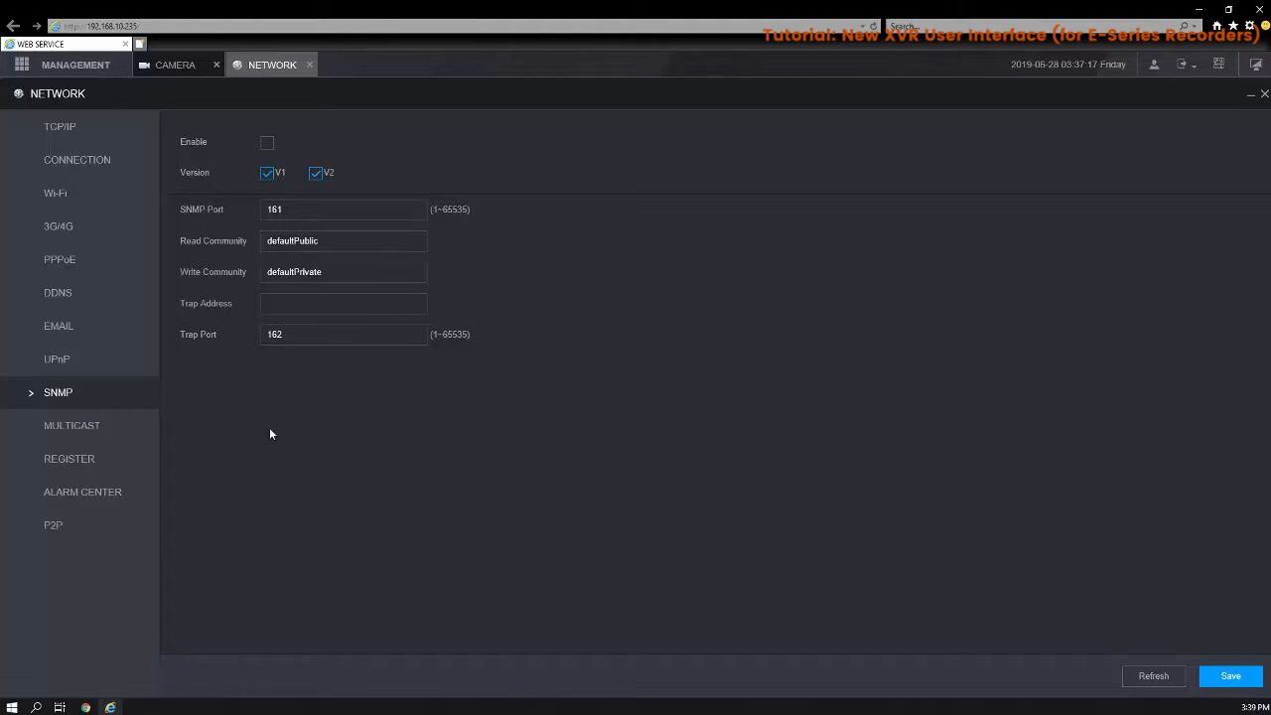
left_click(85, 427)
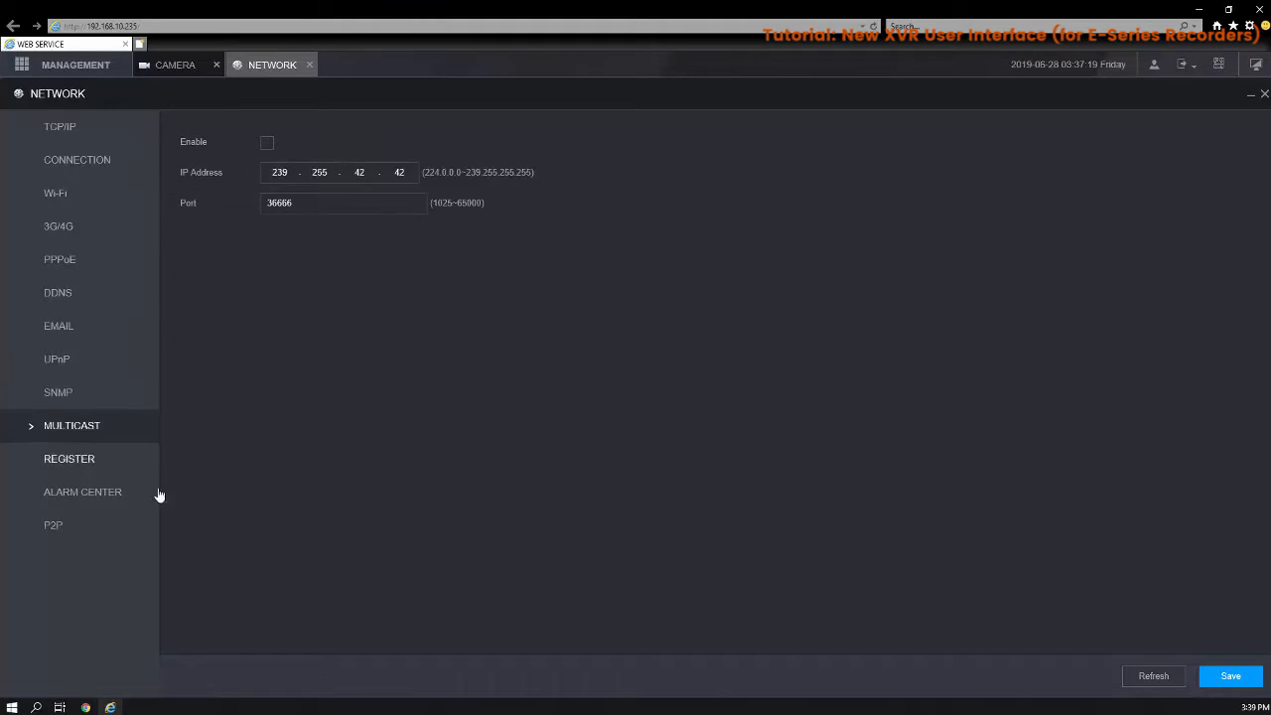
left_click(105, 463)
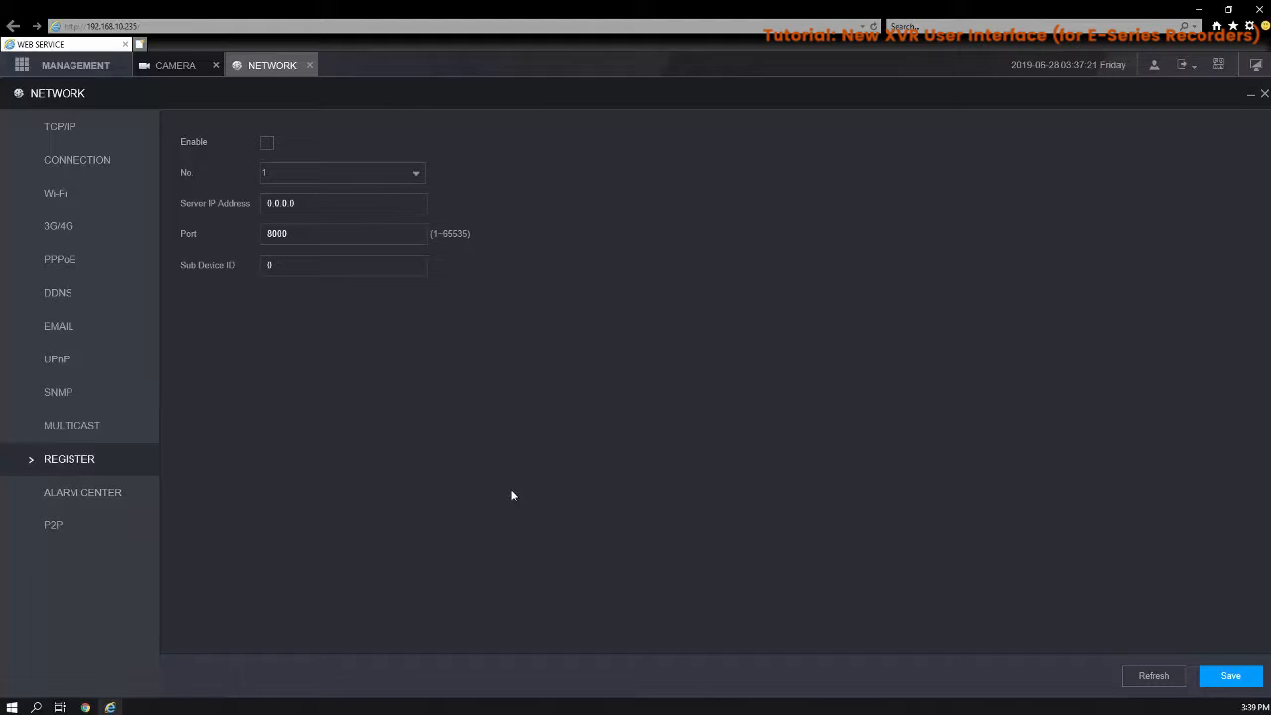
left_click(117, 498)
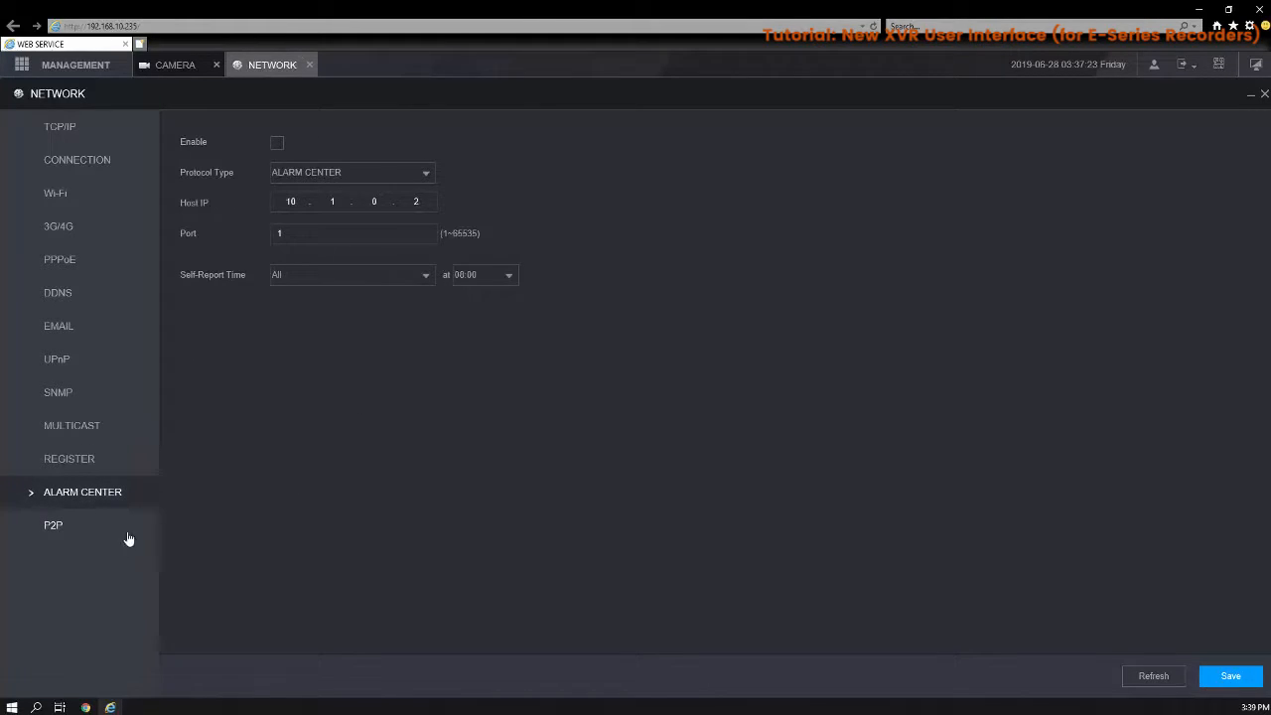
View the P2P network settings and examine the HDD Full options in the basic storage settings
left_click(85, 535)
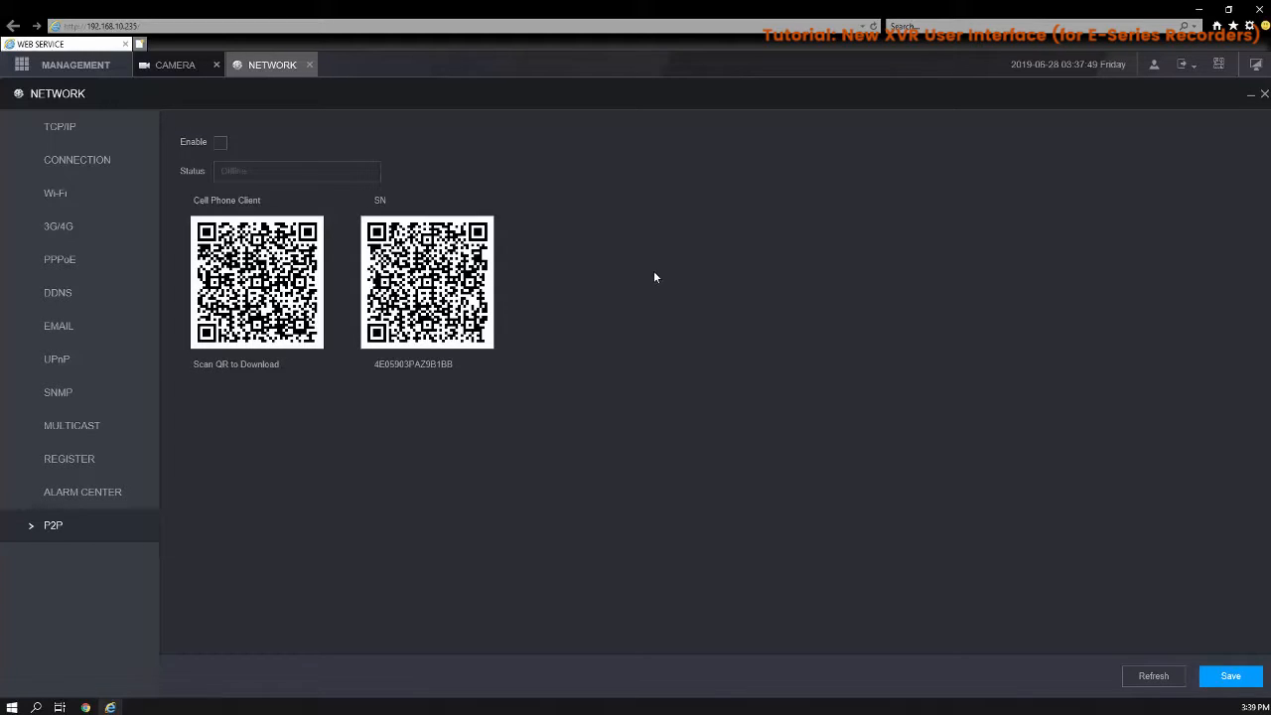
left_click(62, 67)
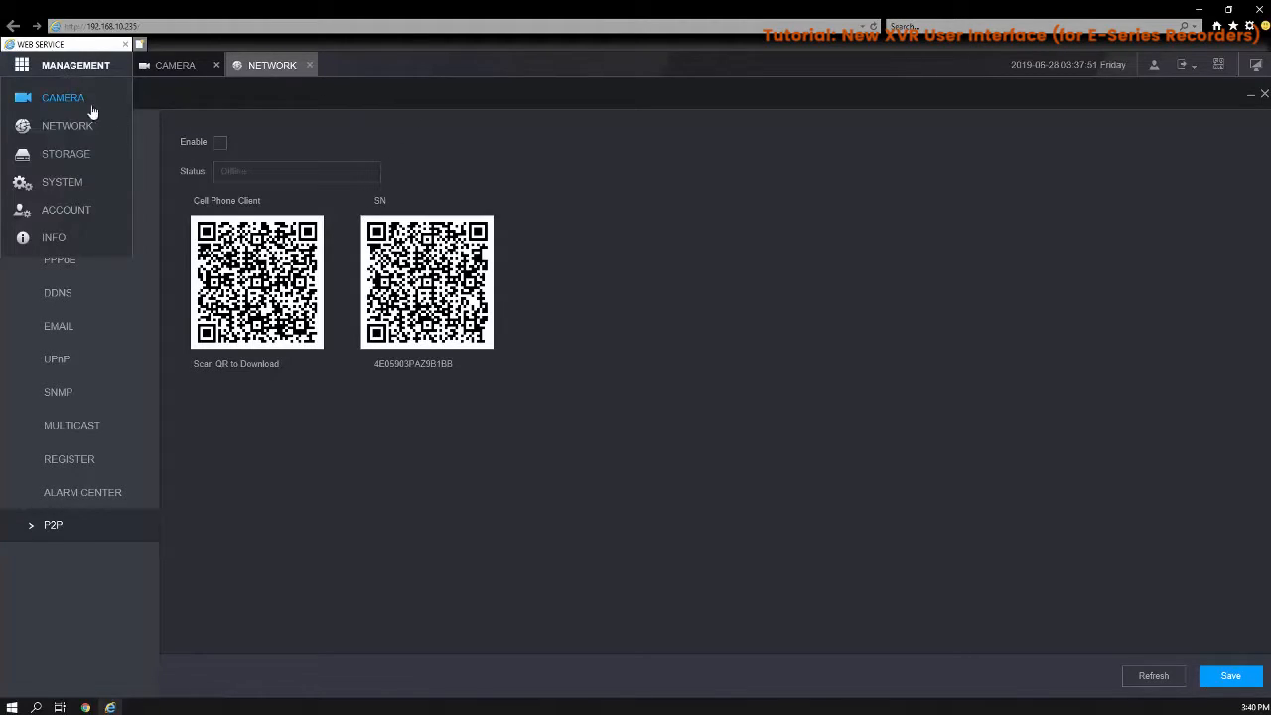
left_click(65, 154)
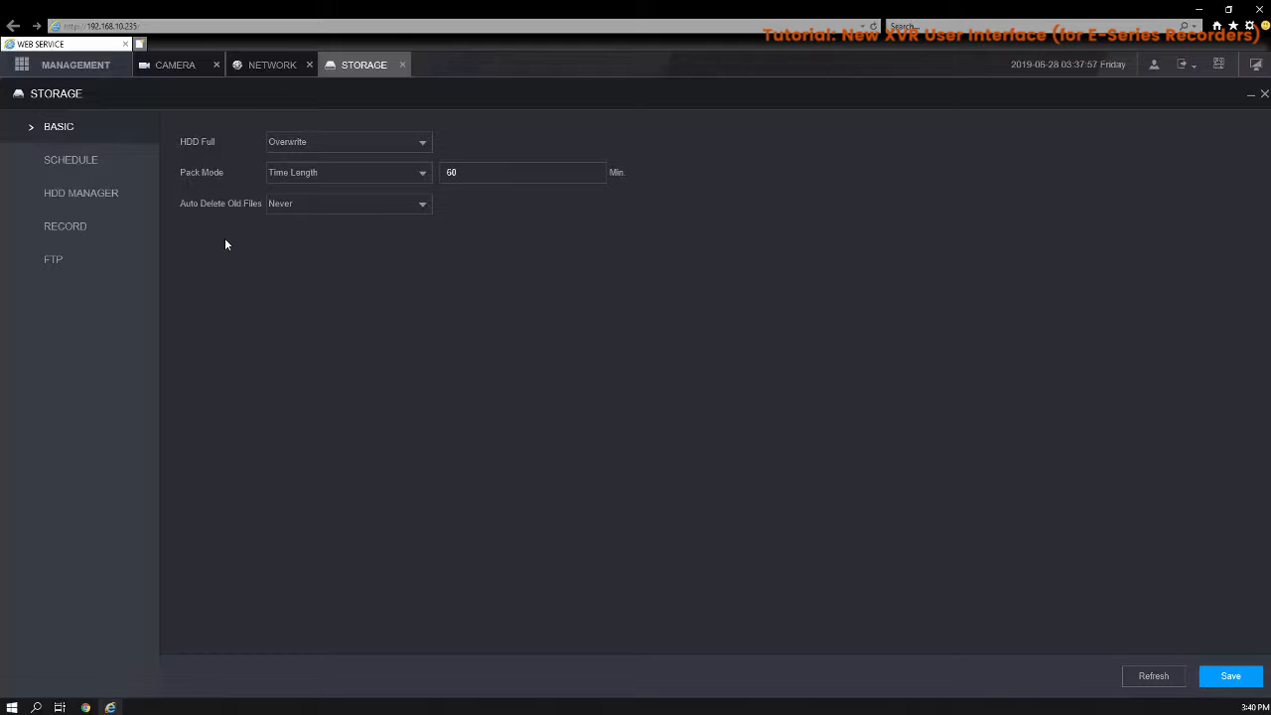
left_click(401, 143)
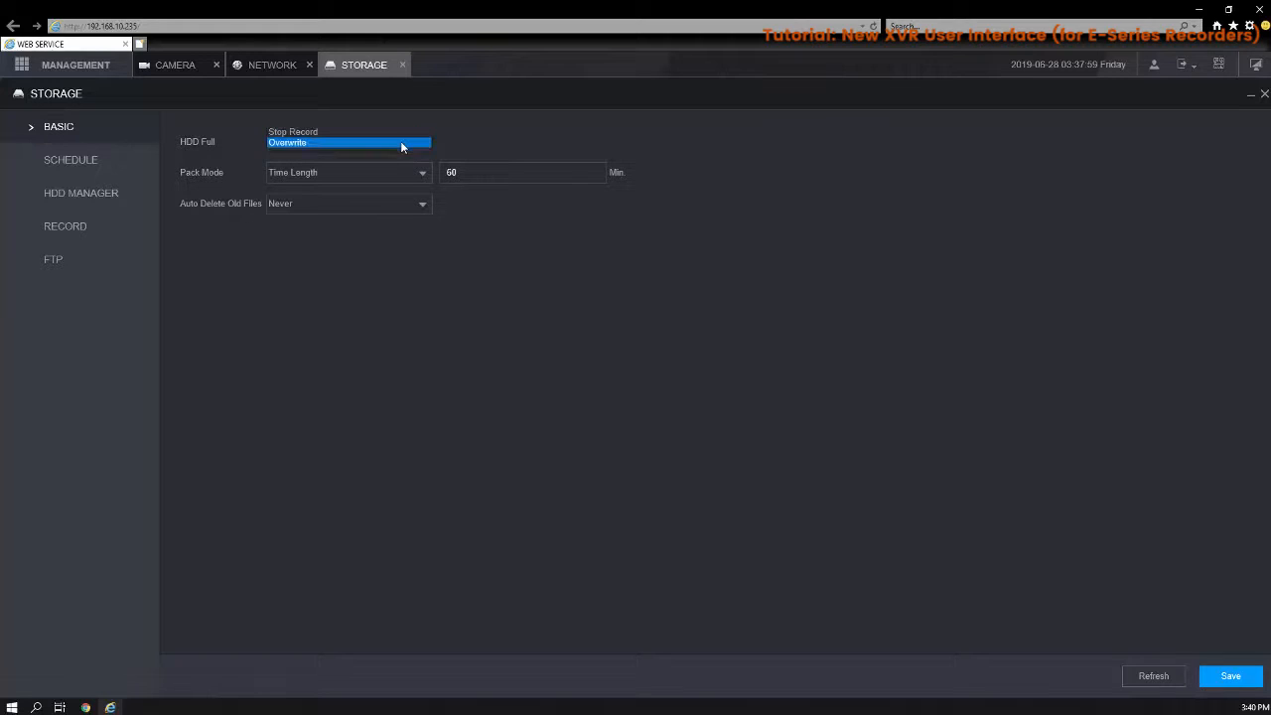
left_click(476, 149)
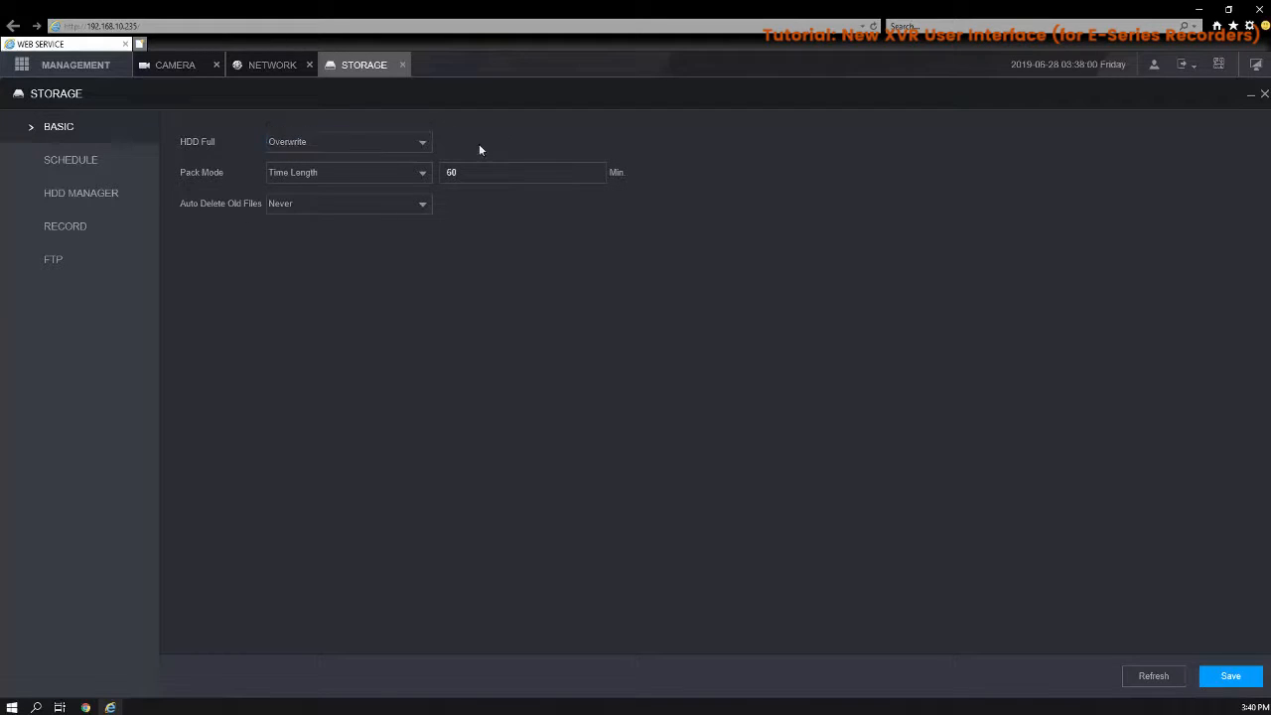
left_click(317, 145)
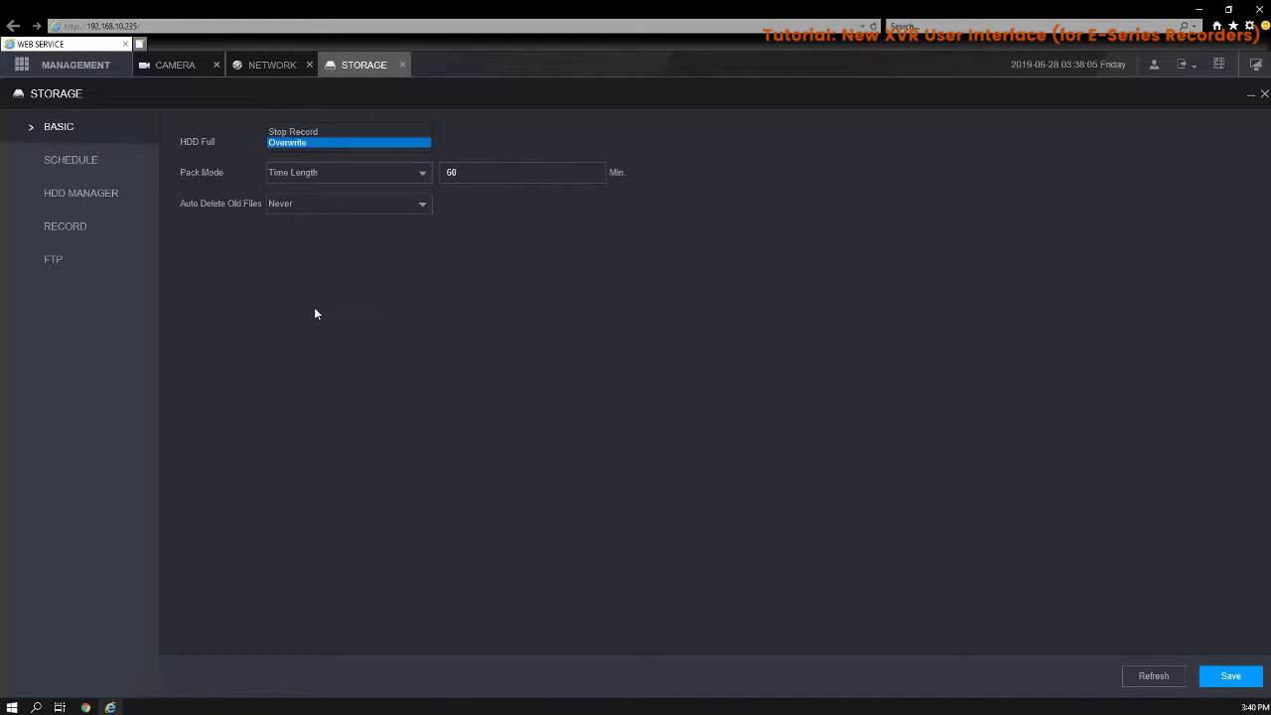
left_click(478, 344)
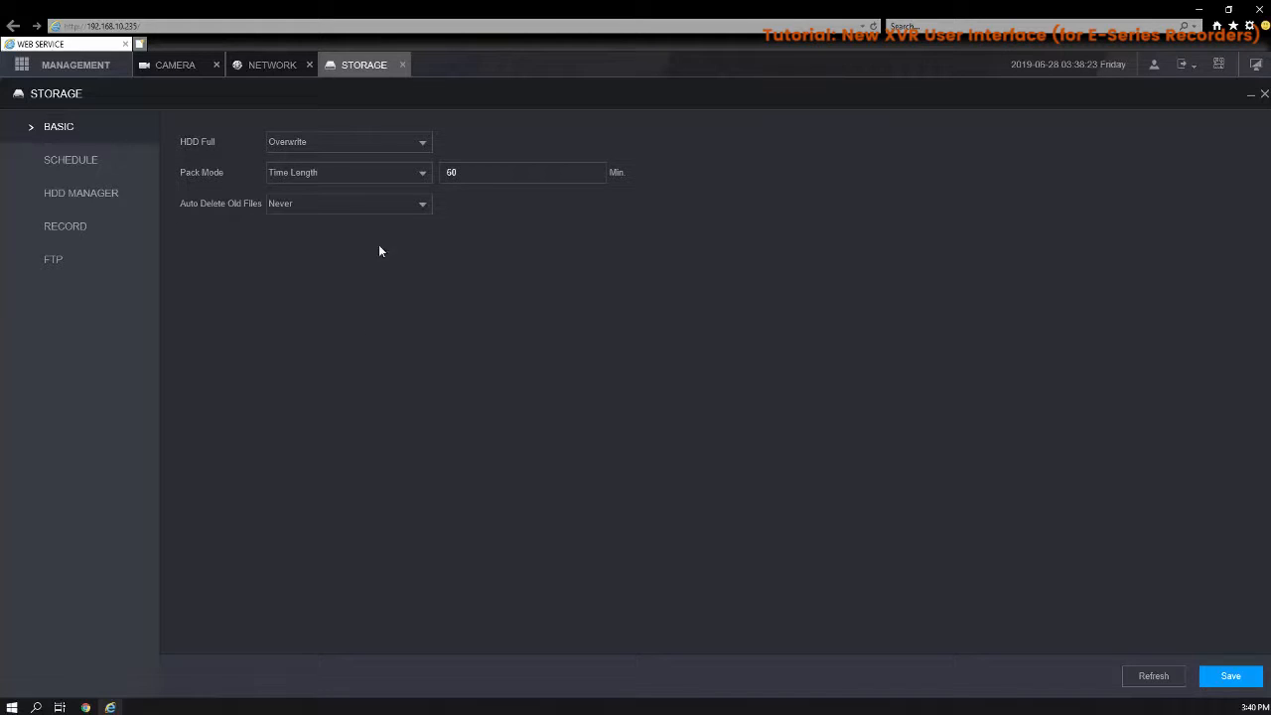
Set the storage pack mode to File Length and view the Auto Delete Old Files options
left_click(411, 172)
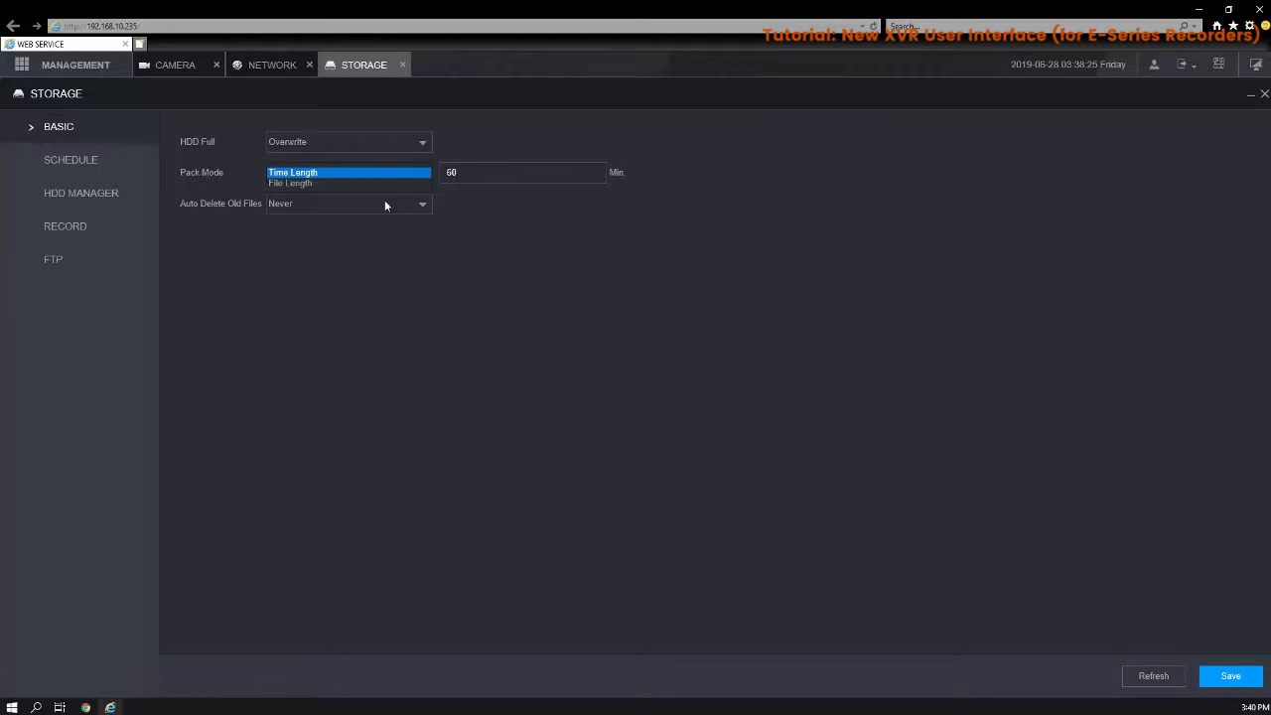
left_click(335, 185)
left_click(330, 175)
left_click(333, 163)
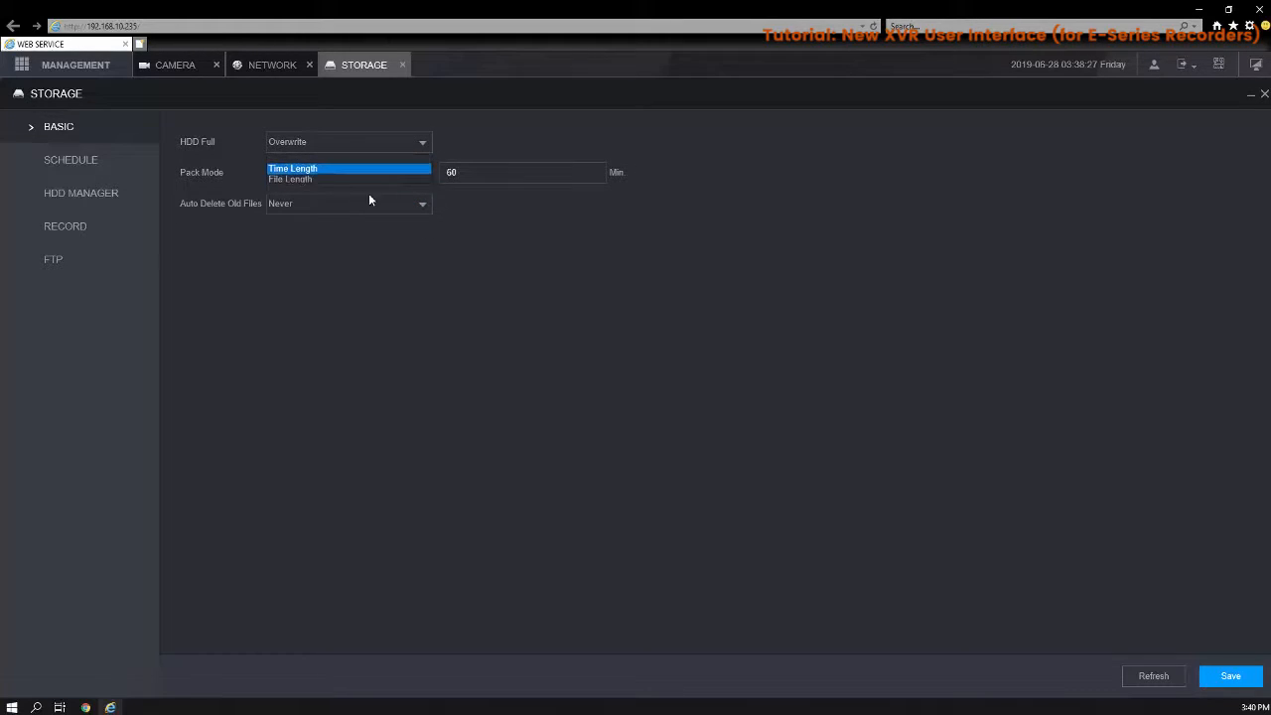
left_click(559, 173)
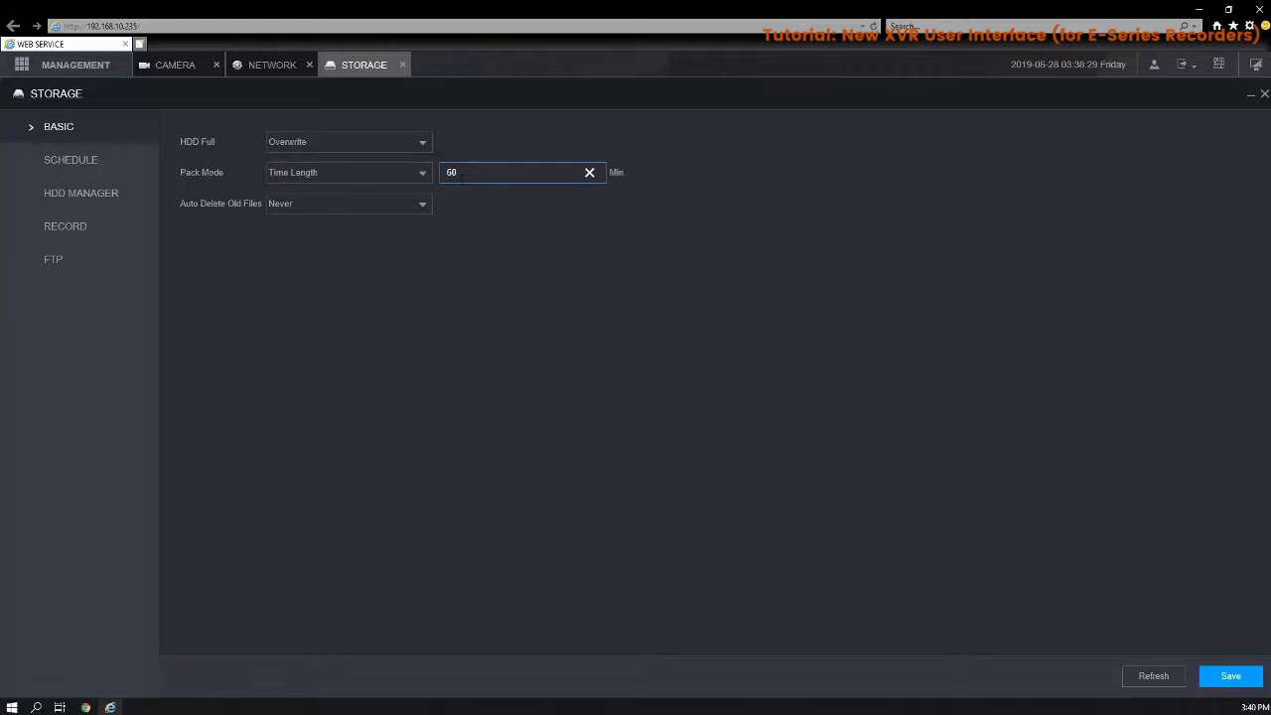
left_click(394, 176)
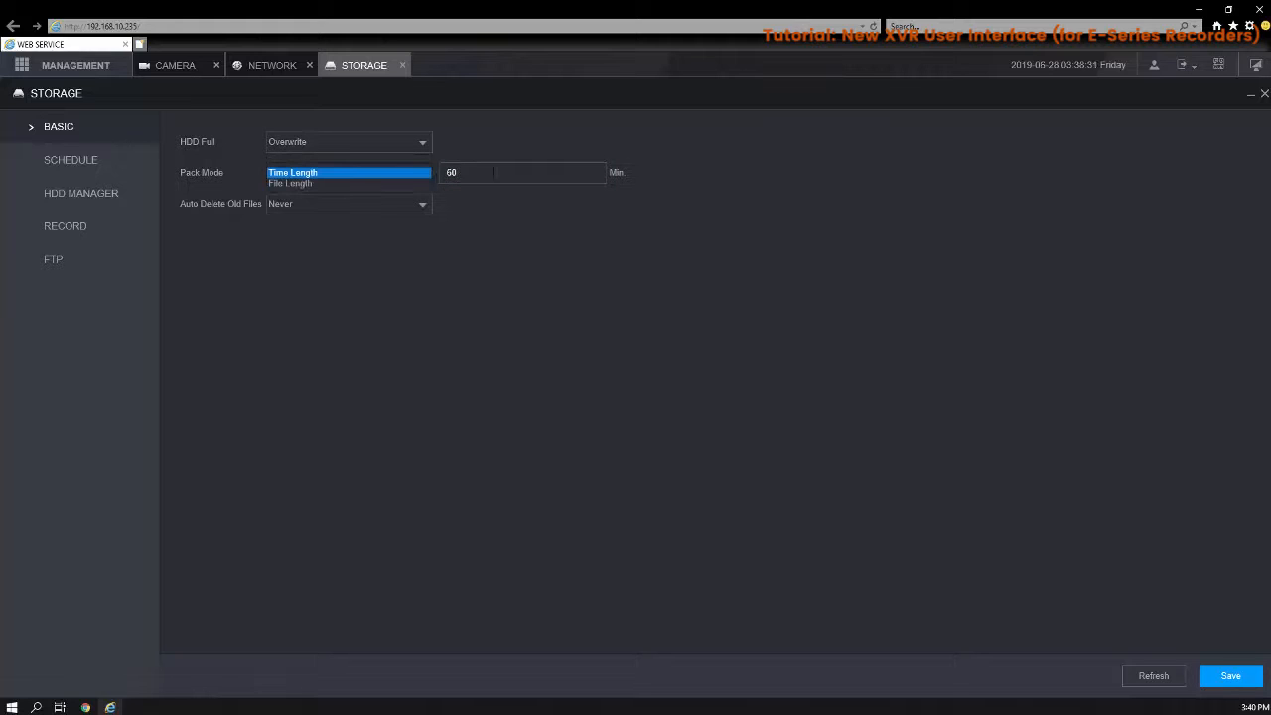
left_click(403, 186)
key("Tab")
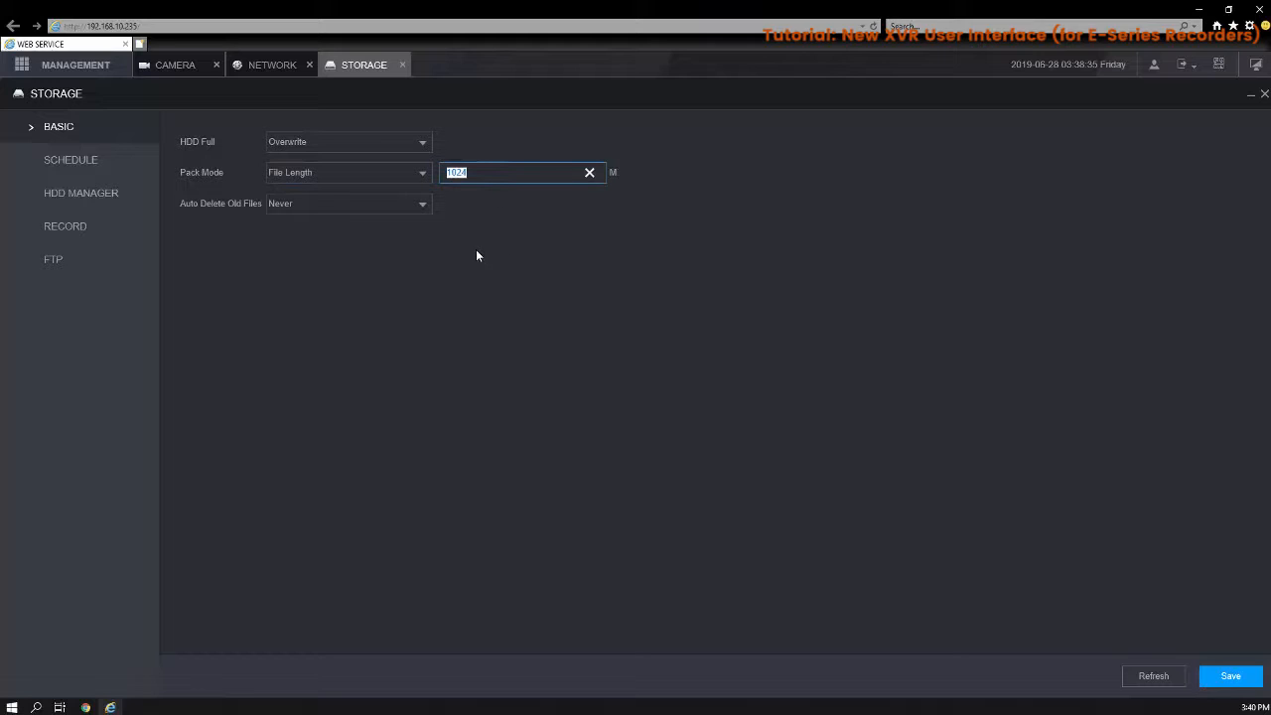
left_click(326, 206)
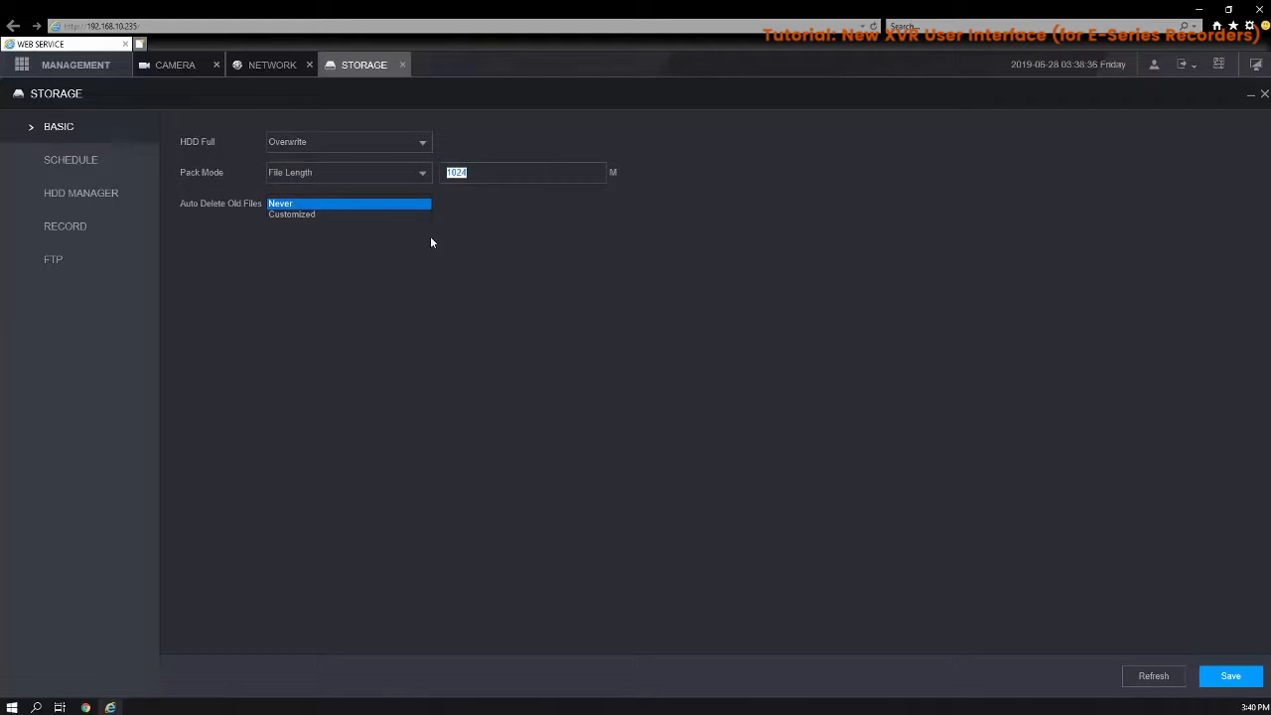
View the recording schedule with Sunday's period settings, cancel without changes, and view the HDD manager
left_click(71, 160)
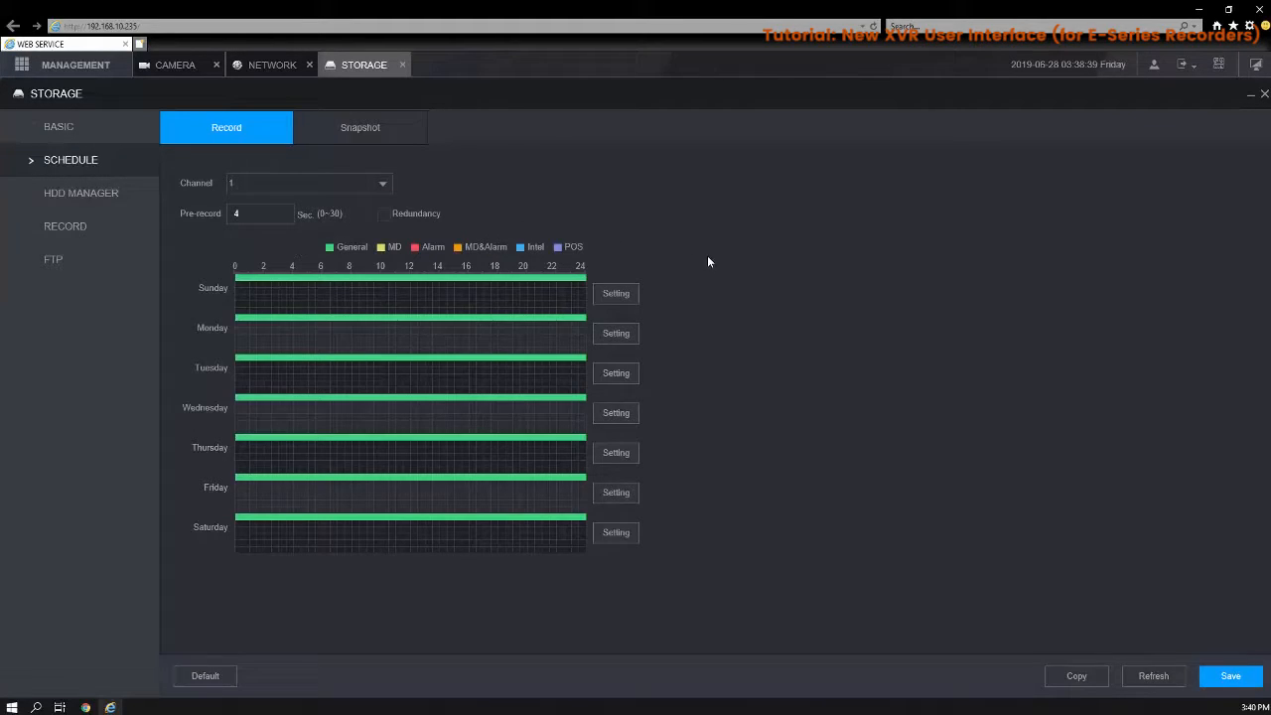
left_click(617, 295)
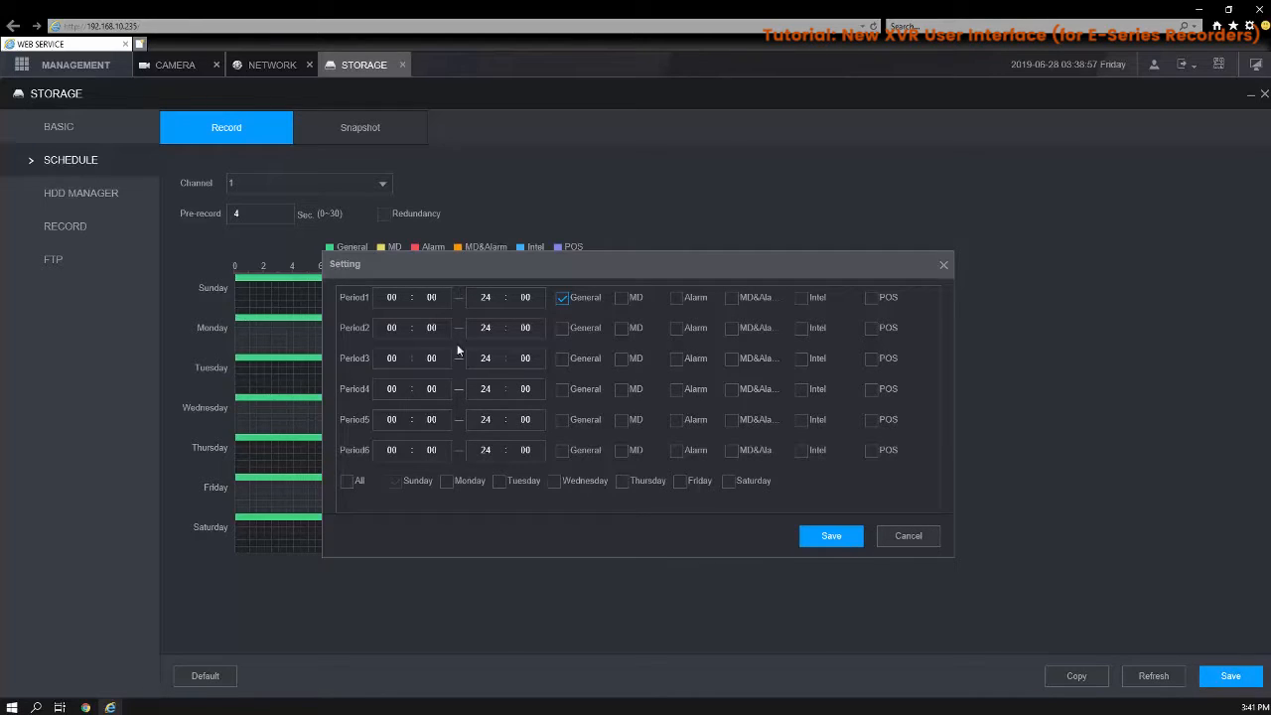
left_click(907, 536)
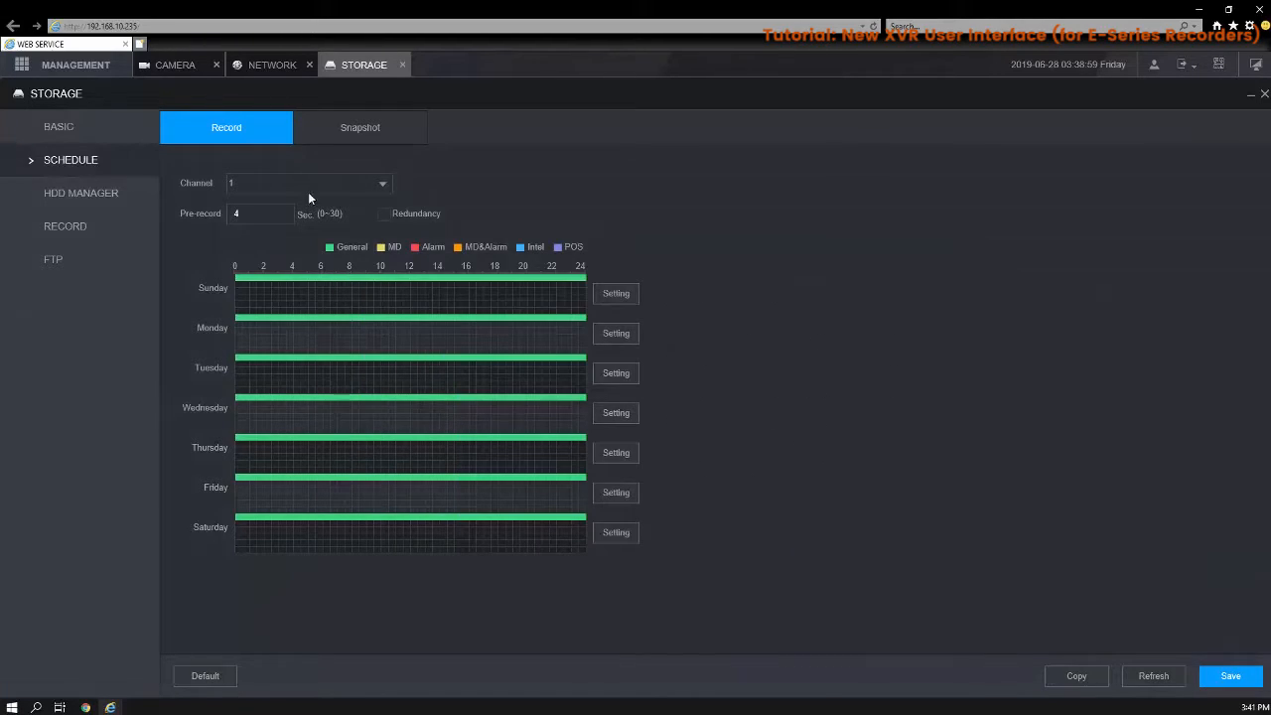
left_click(103, 204)
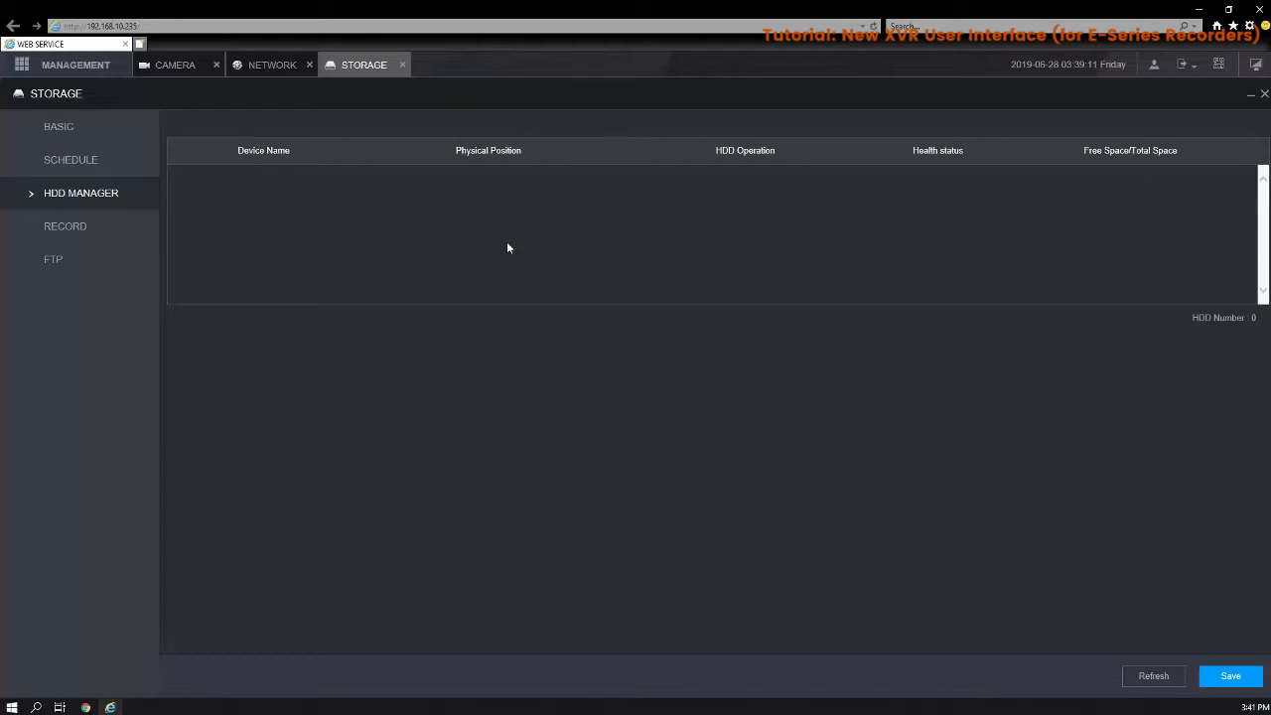
In the record settings, switch the main stream for all channels to Manual and back to Auto, and enable snapshots for all channels
left_click(99, 231)
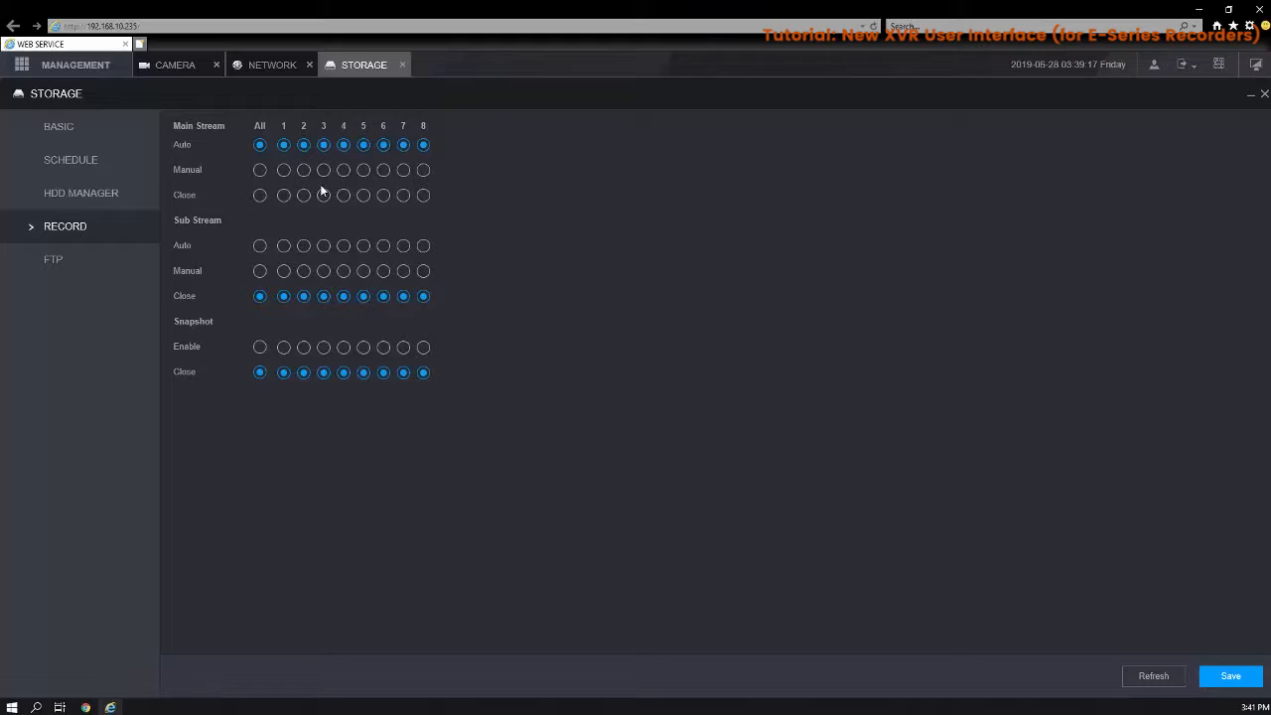
left_click(260, 170)
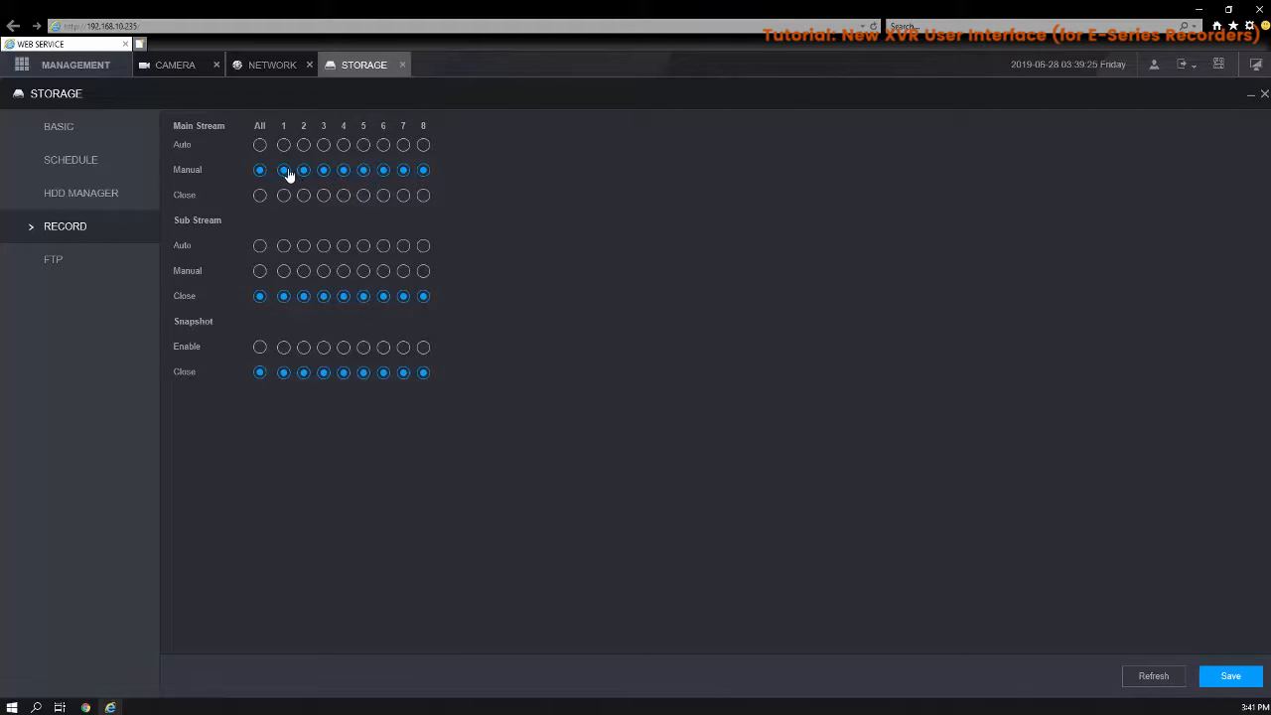
left_click(260, 146)
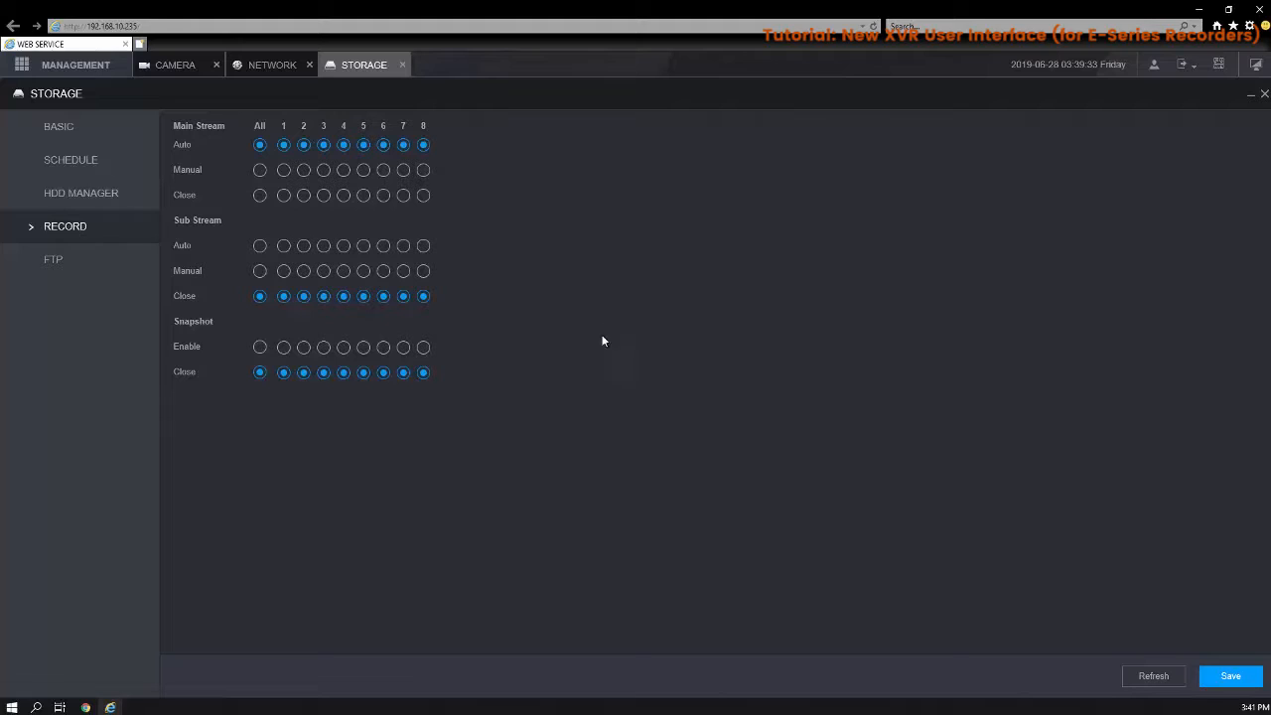
left_click(257, 350)
left_click(260, 376)
left_click(259, 350)
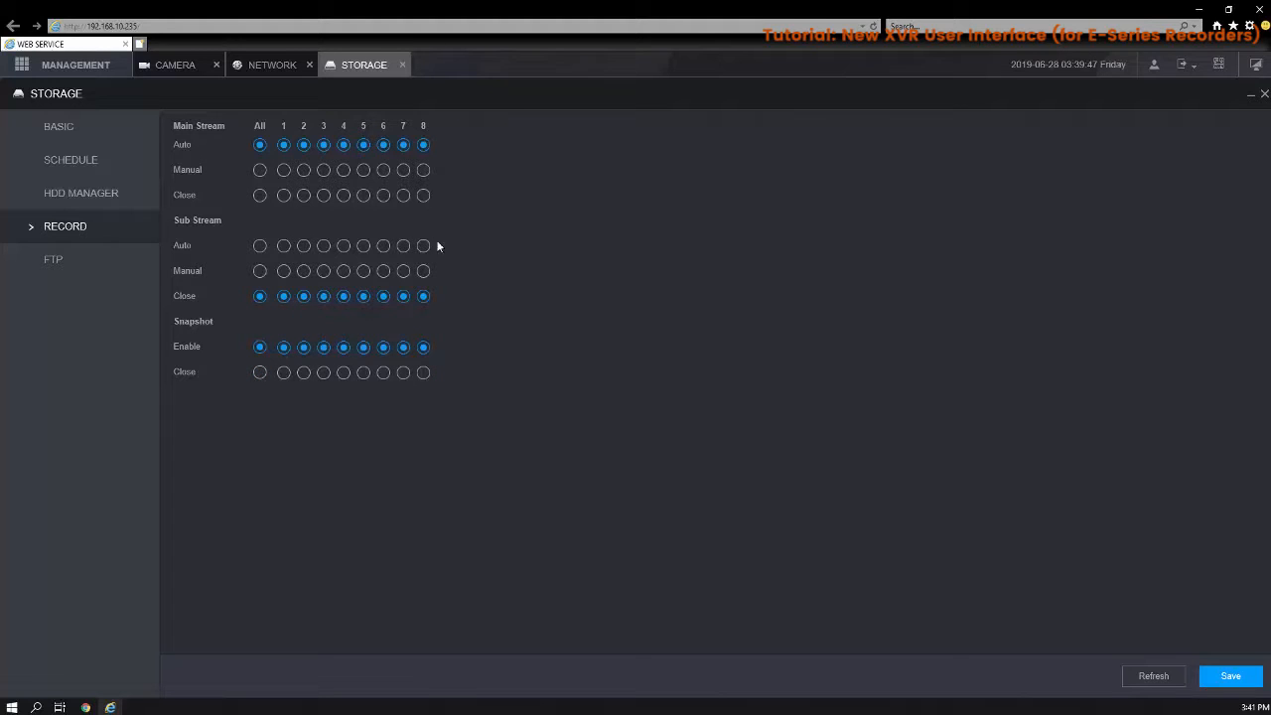
View the FTP storage settings and the user and group lists in the account settings
left_click(65, 262)
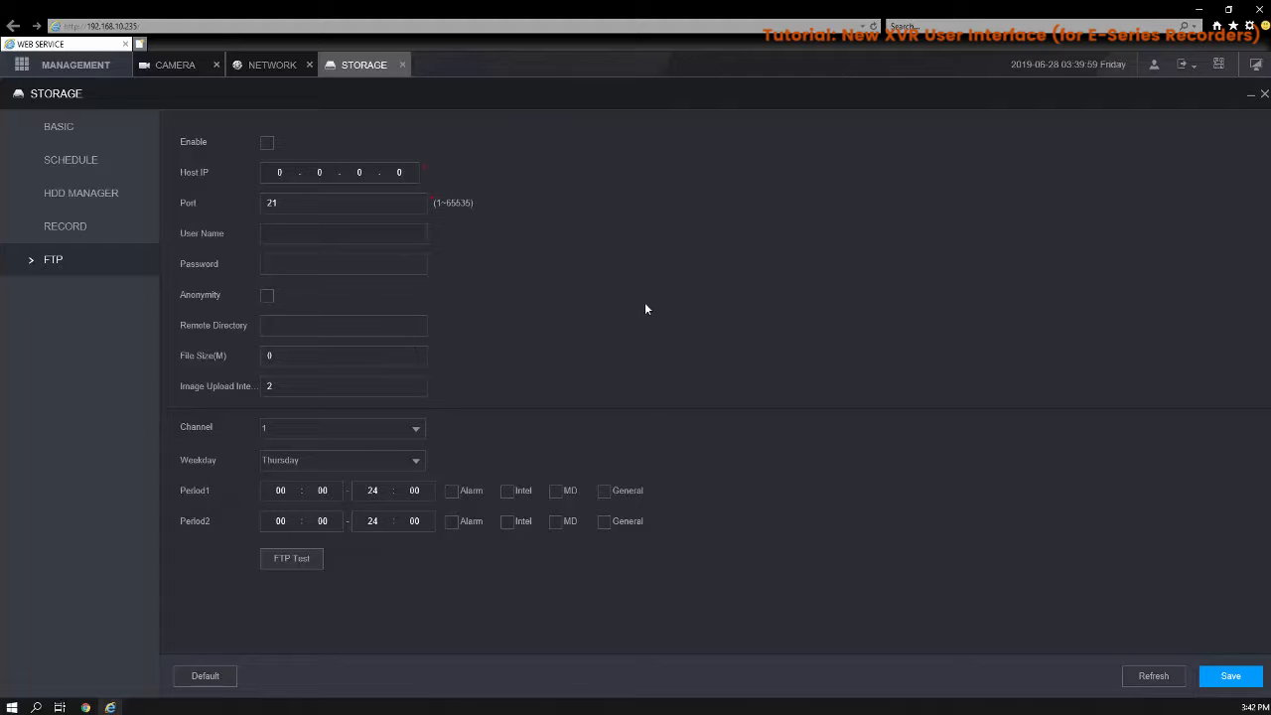
left_click(63, 72)
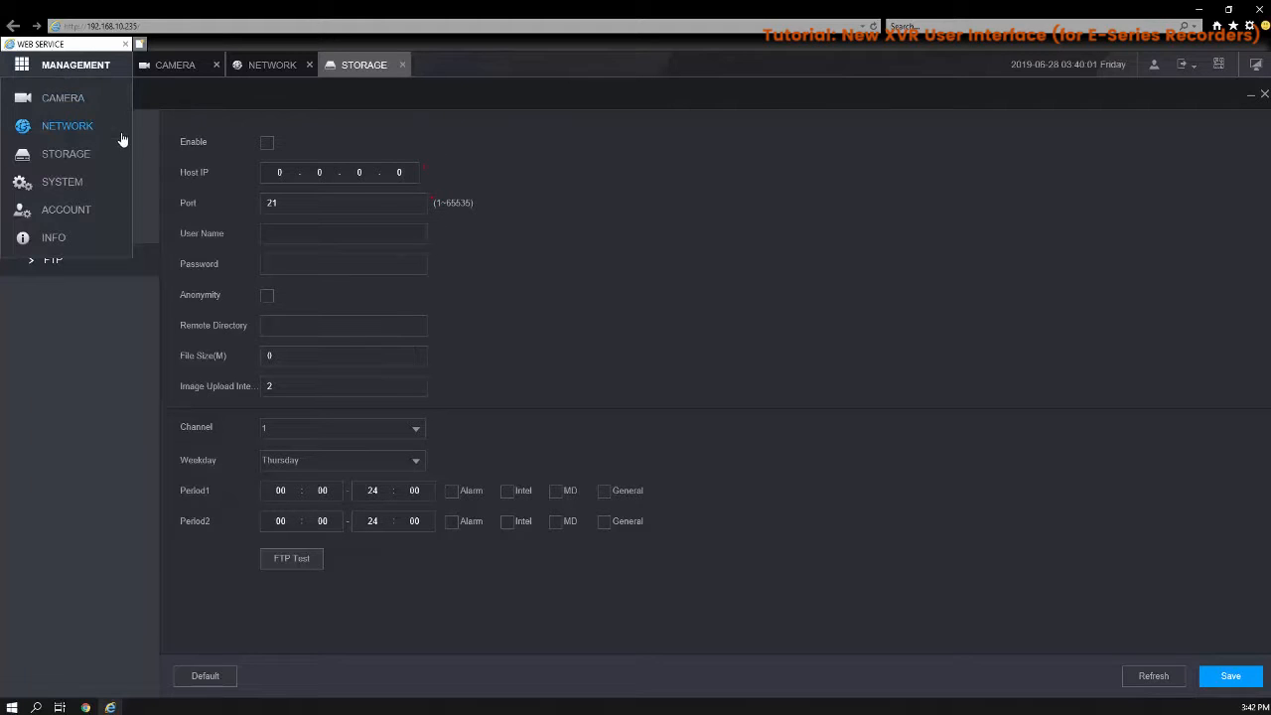
left_click(83, 210)
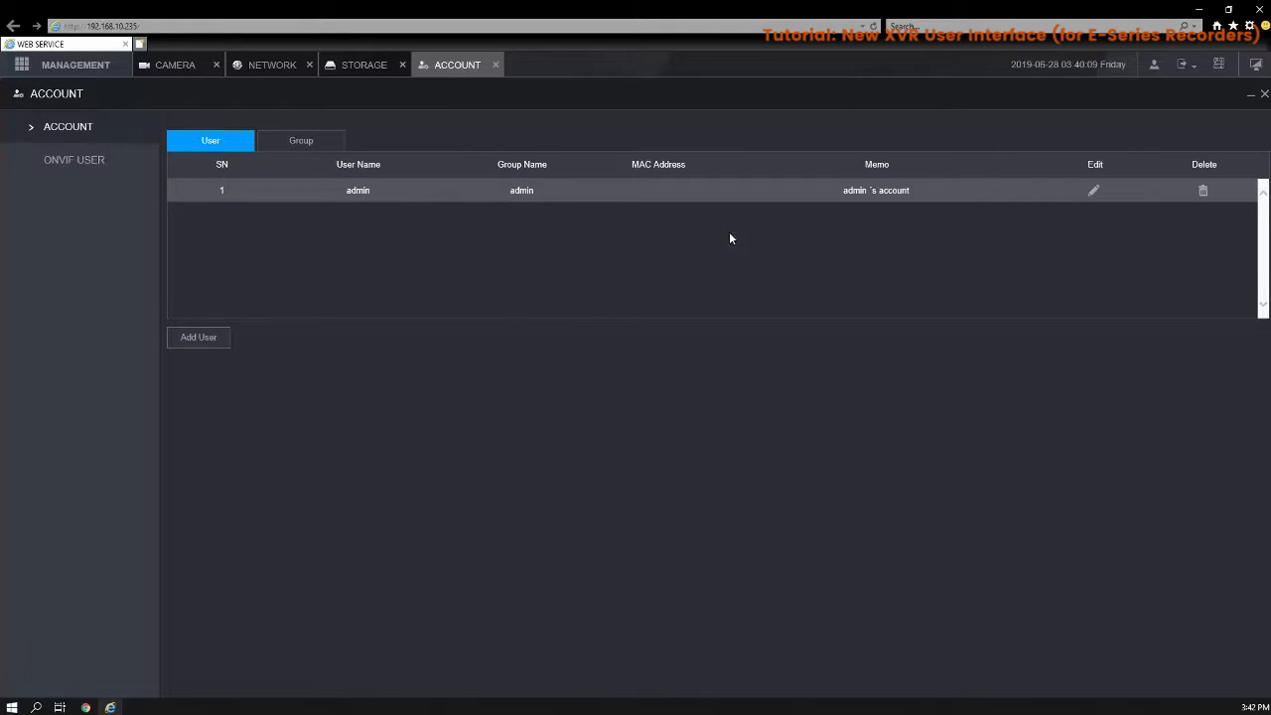
left_click(314, 145)
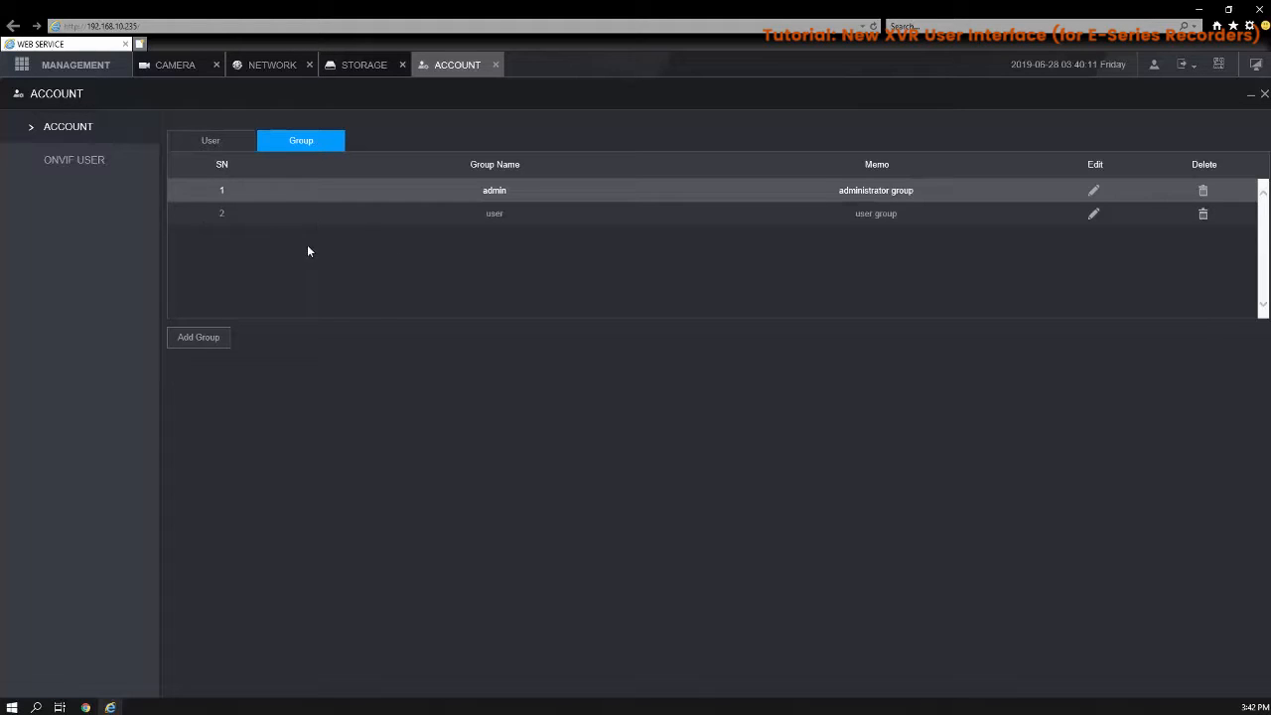
View the ONVIF user list and its form for adding a user, and cancel without adding one
left_click(85, 163)
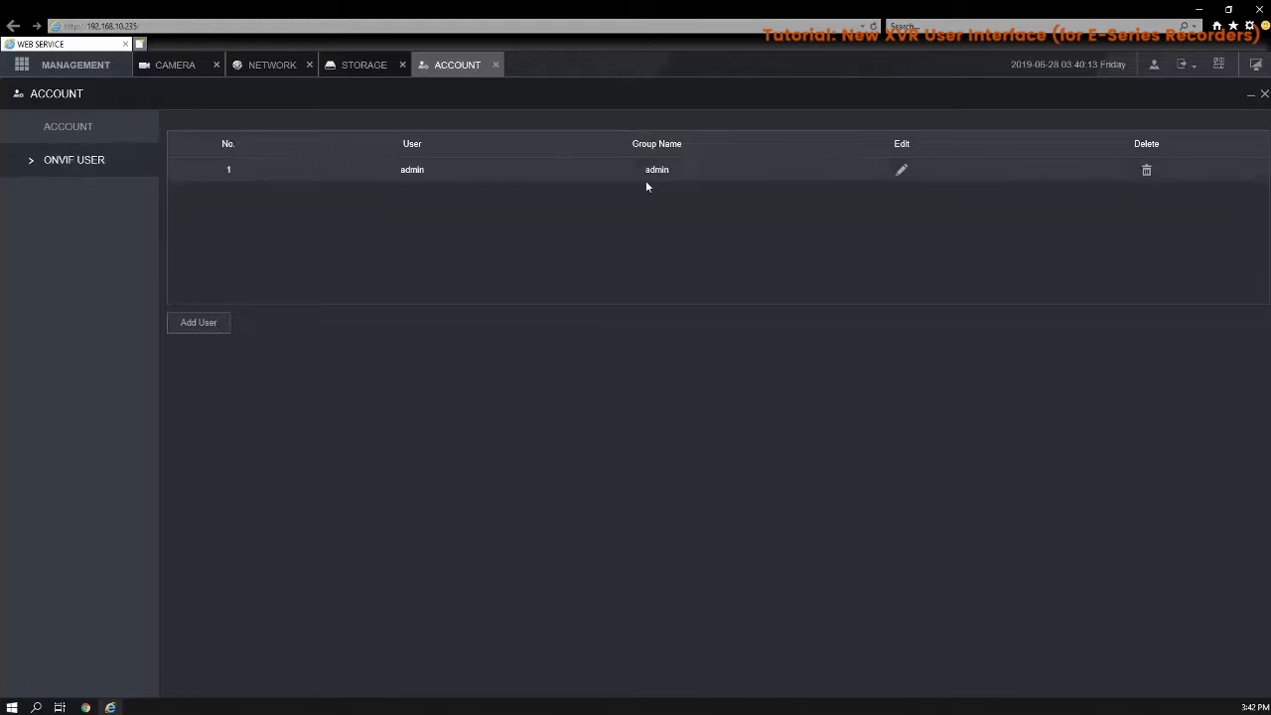
left_click(199, 325)
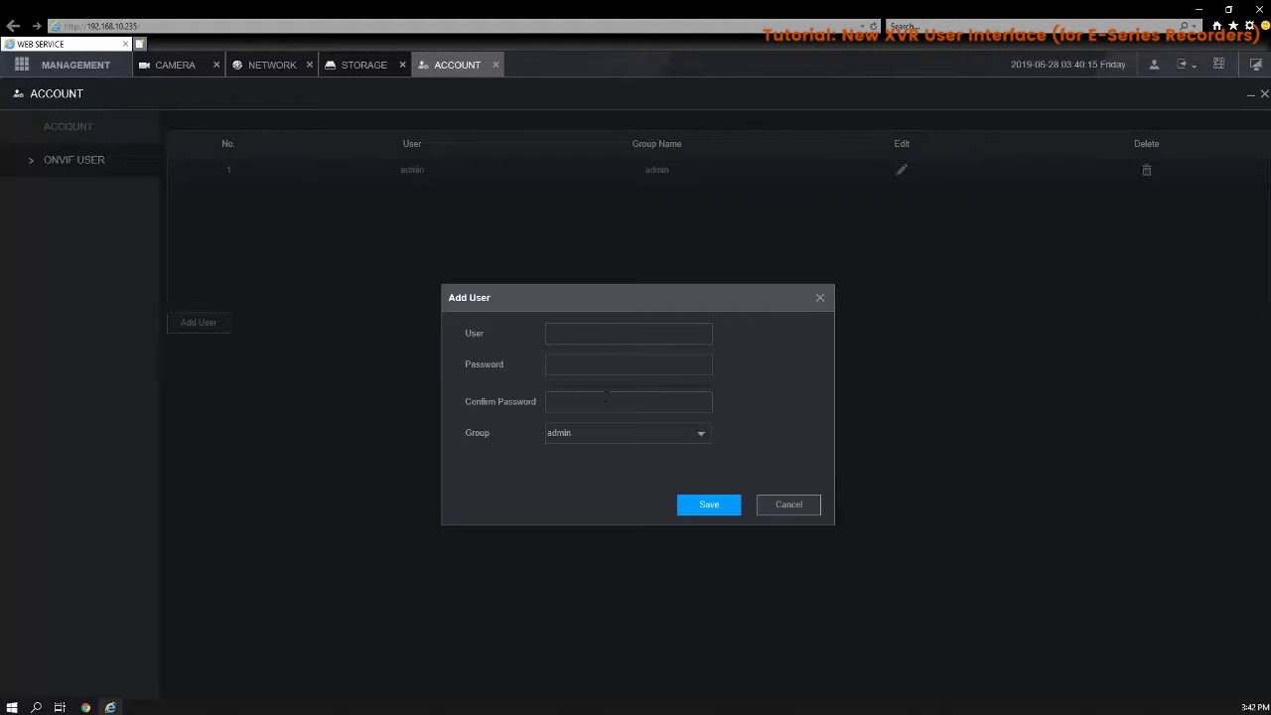
left_click(803, 513)
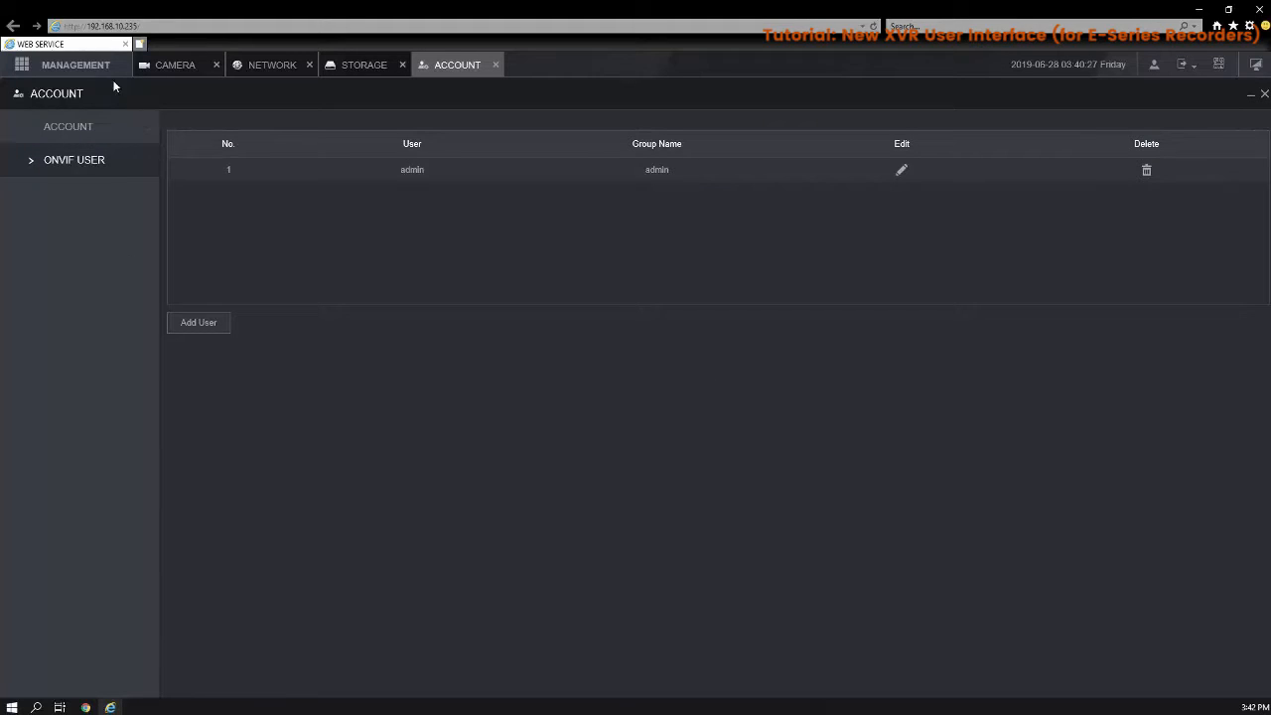
View the device version information and search the log for all types from 2019-06-27 to 2019-06-28
mouse_move(112, 71)
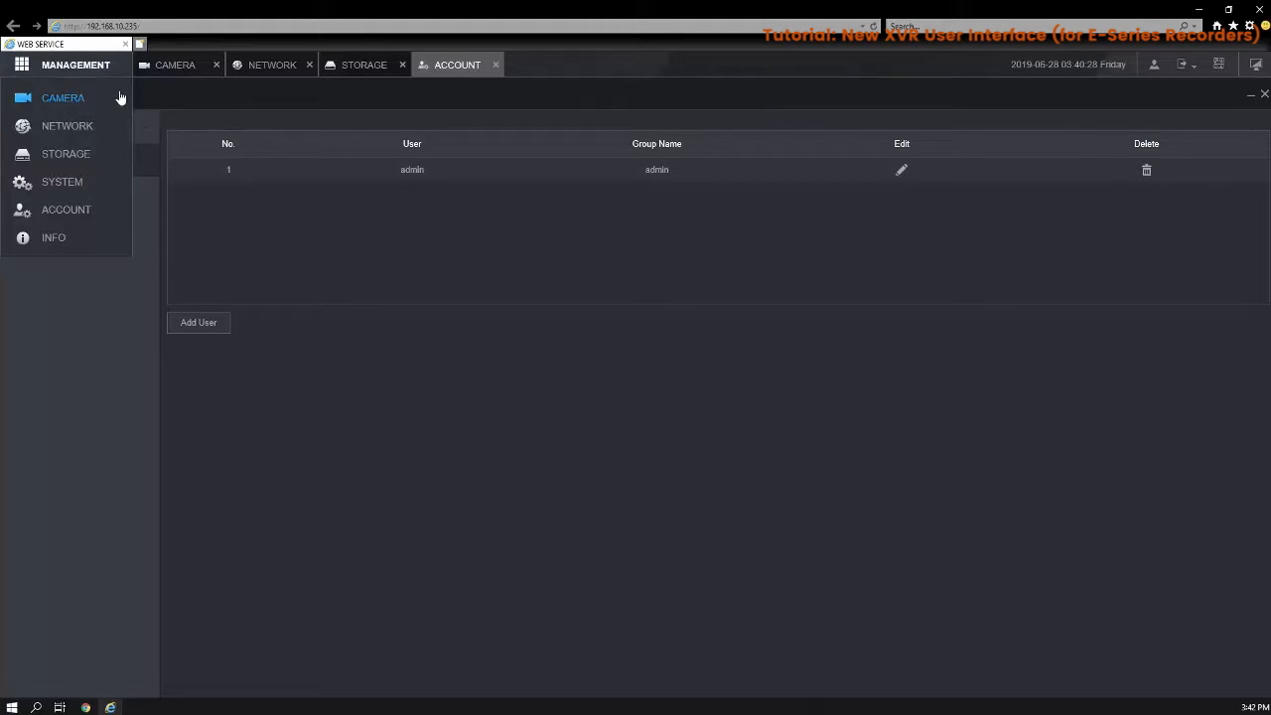
left_click(76, 248)
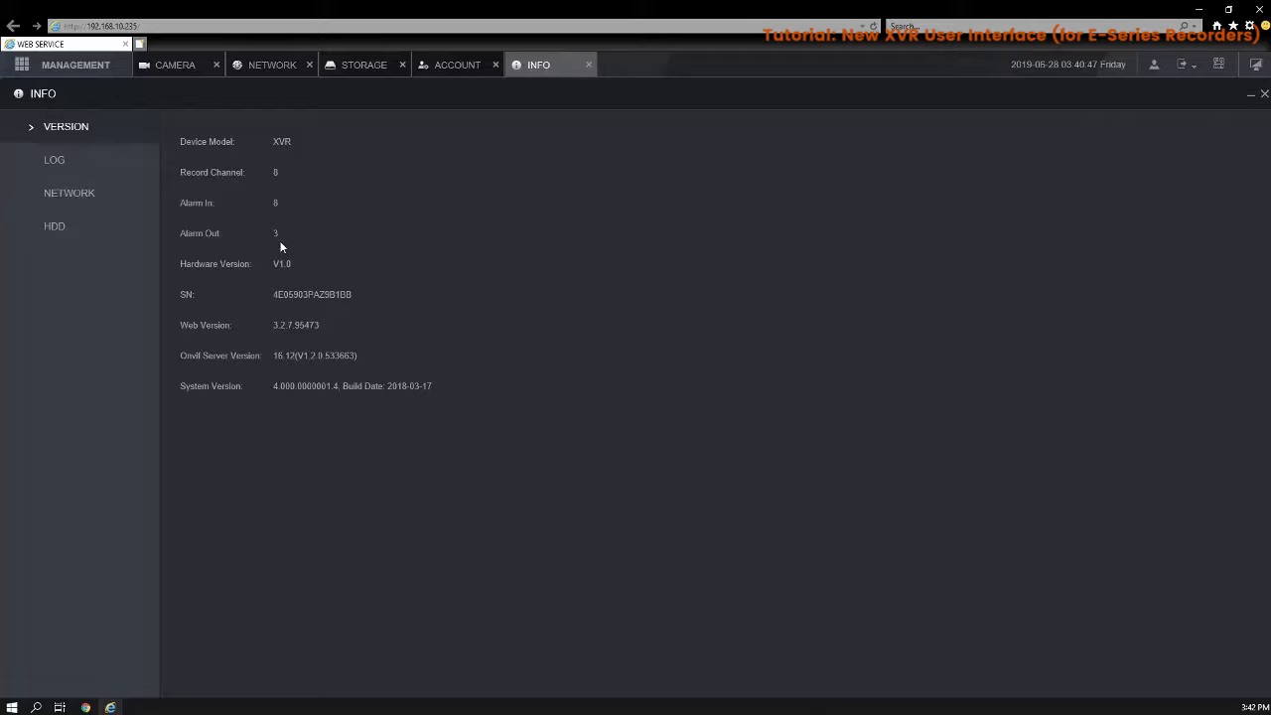
left_click(96, 171)
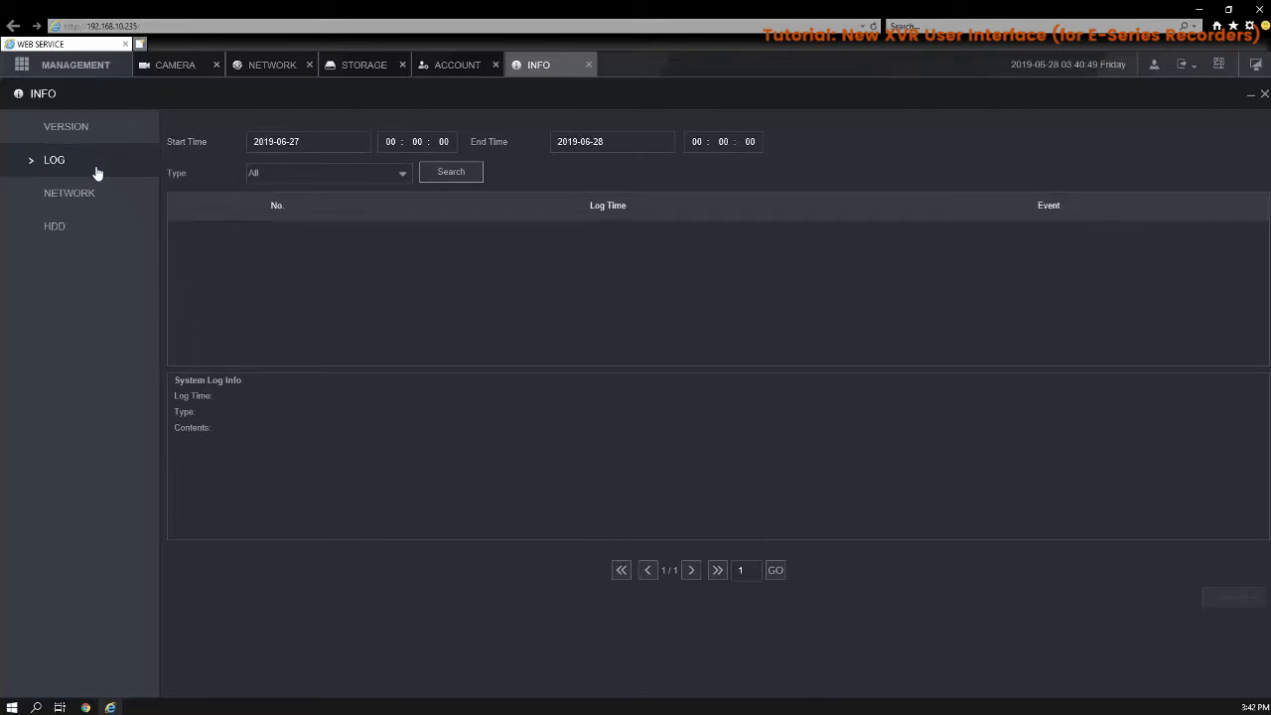
left_click(434, 175)
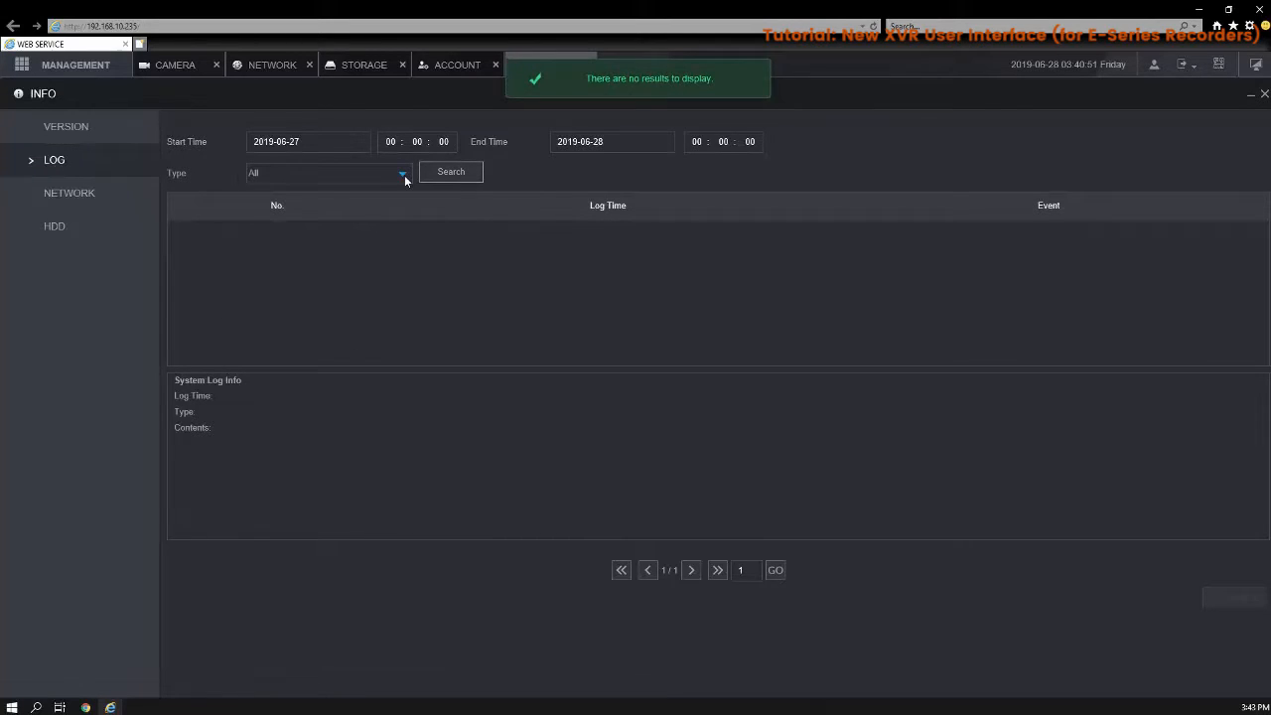
Examine the log types available for filtering the log search
left_click(403, 174)
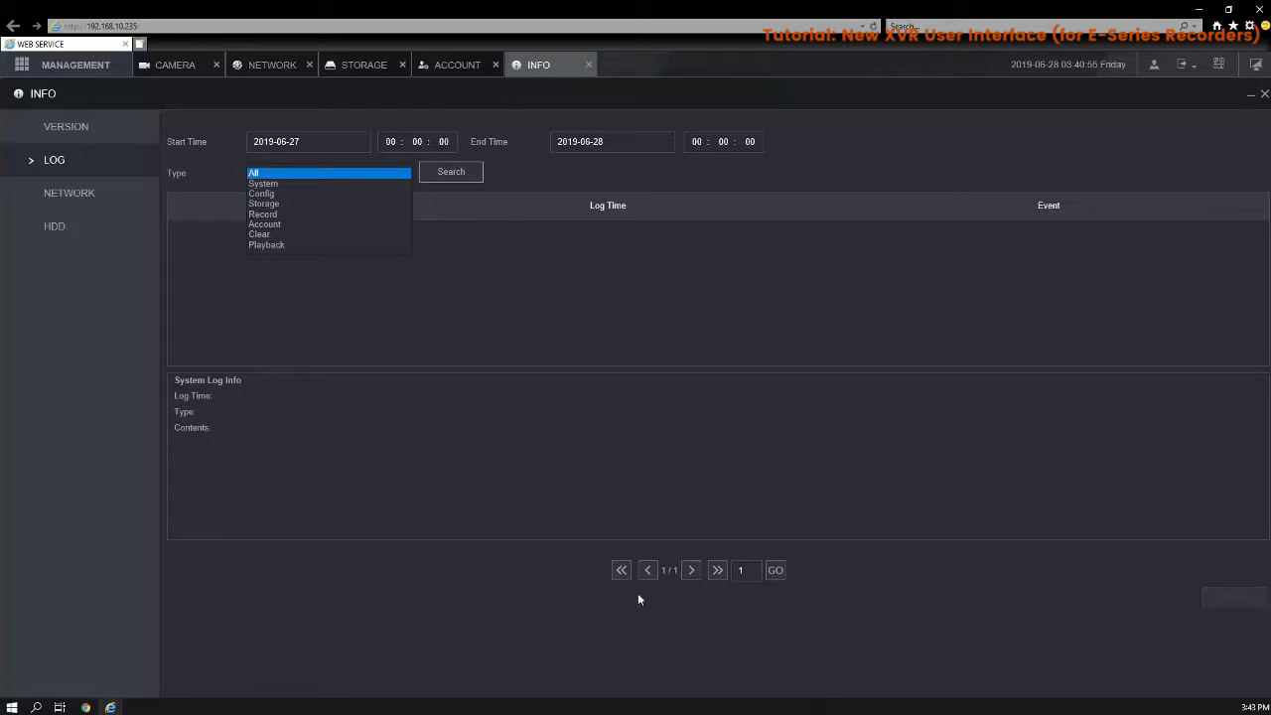
left_click(545, 186)
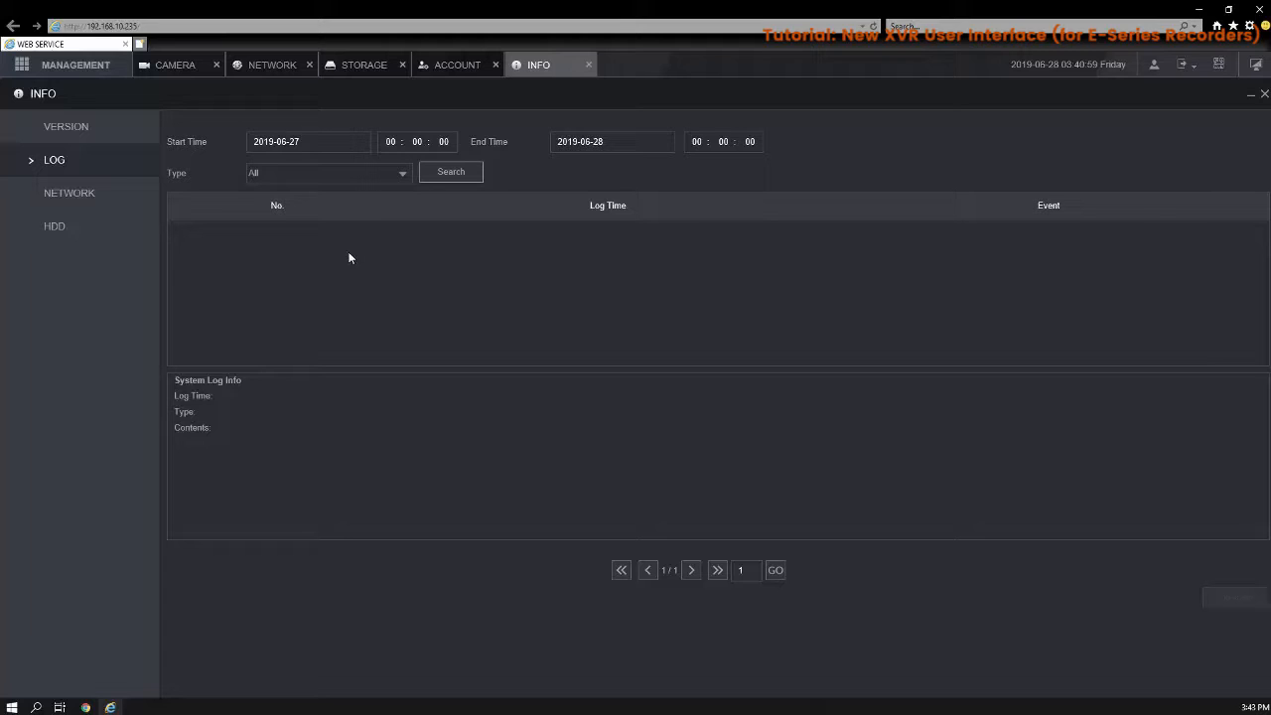
left_click(368, 174)
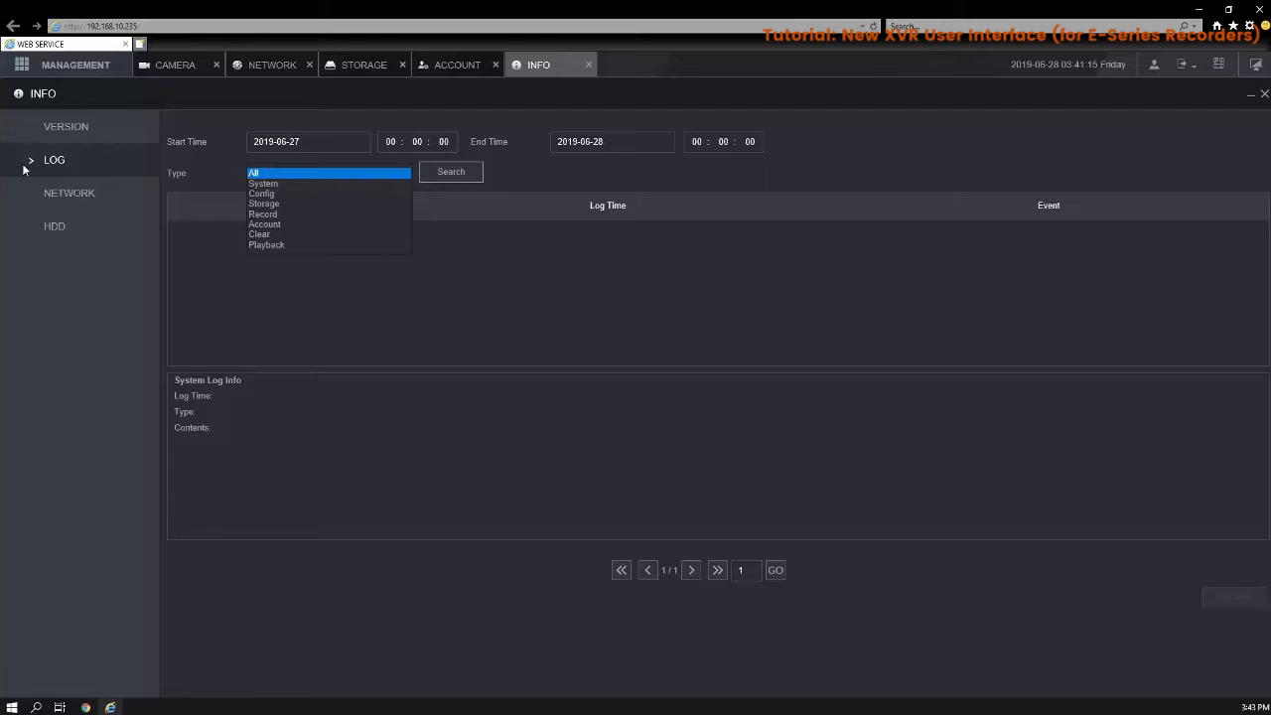
View the connected network users and the HDD information in the device information section
left_click(66, 193)
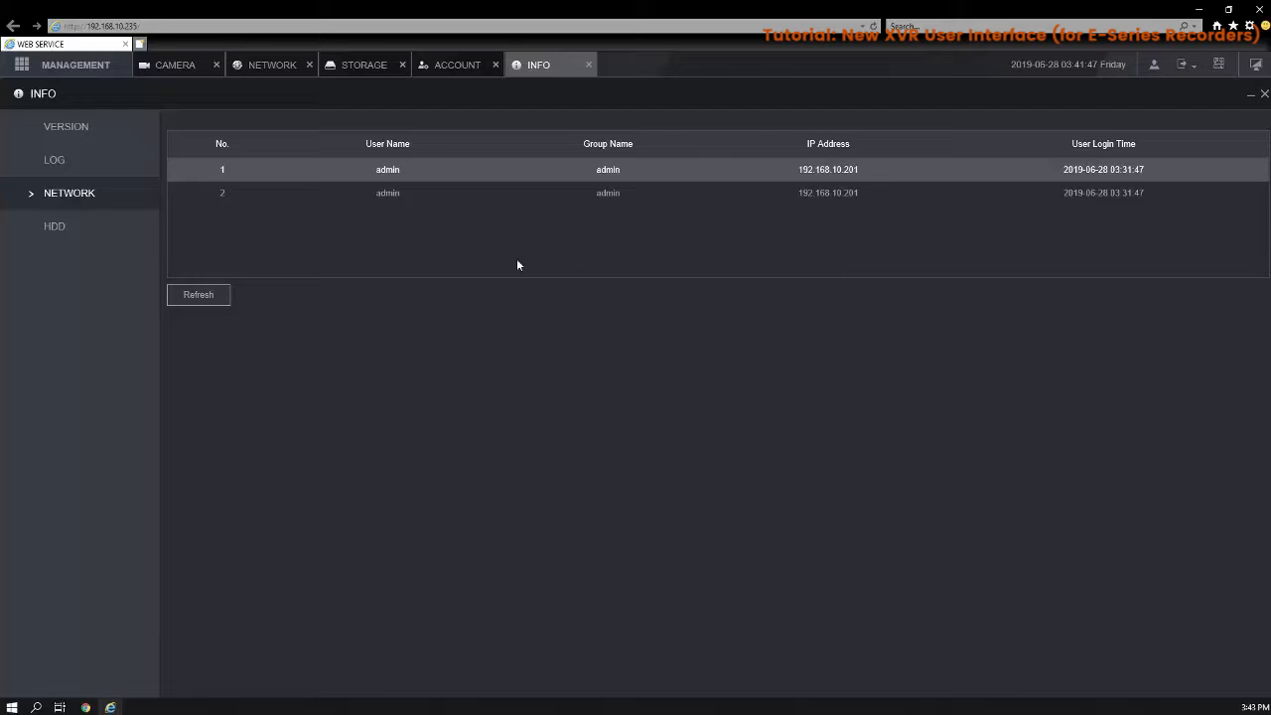
left_click(80, 237)
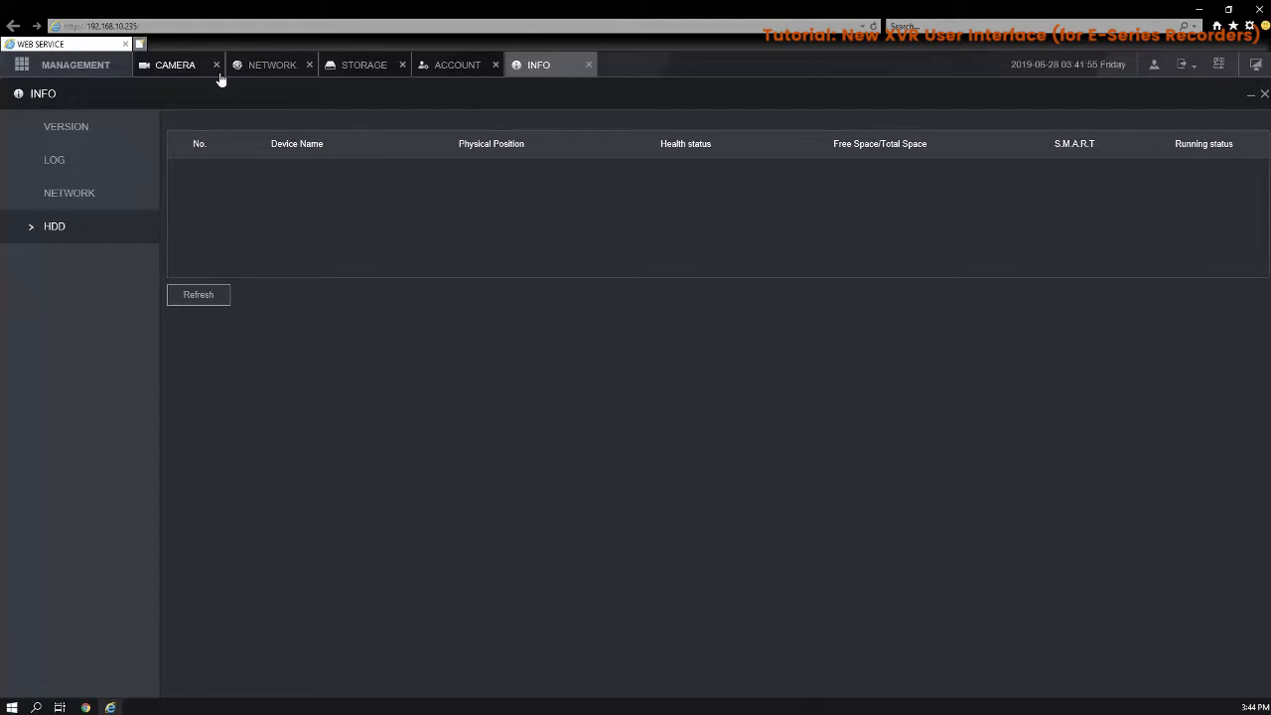
left_click(93, 72)
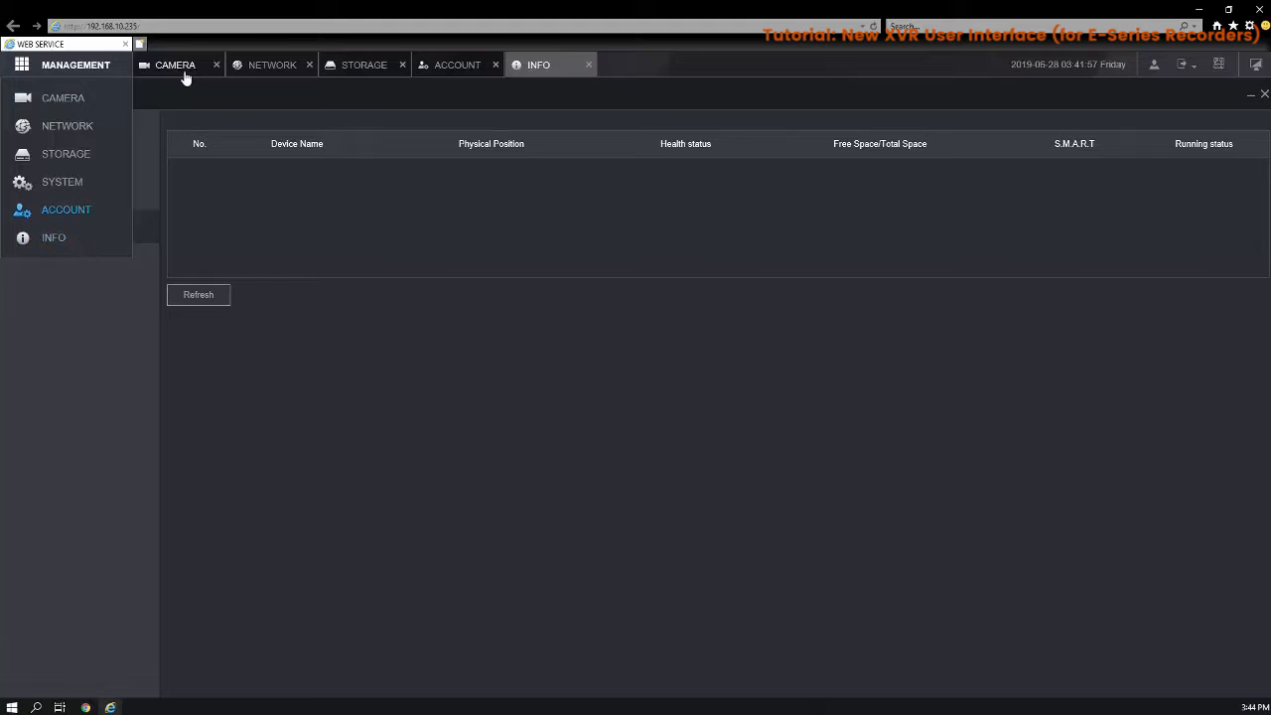
Close the open camera, network, storage, account and info pages
left_click(216, 66)
left_click(215, 65)
left_click(216, 65)
left_click(215, 65)
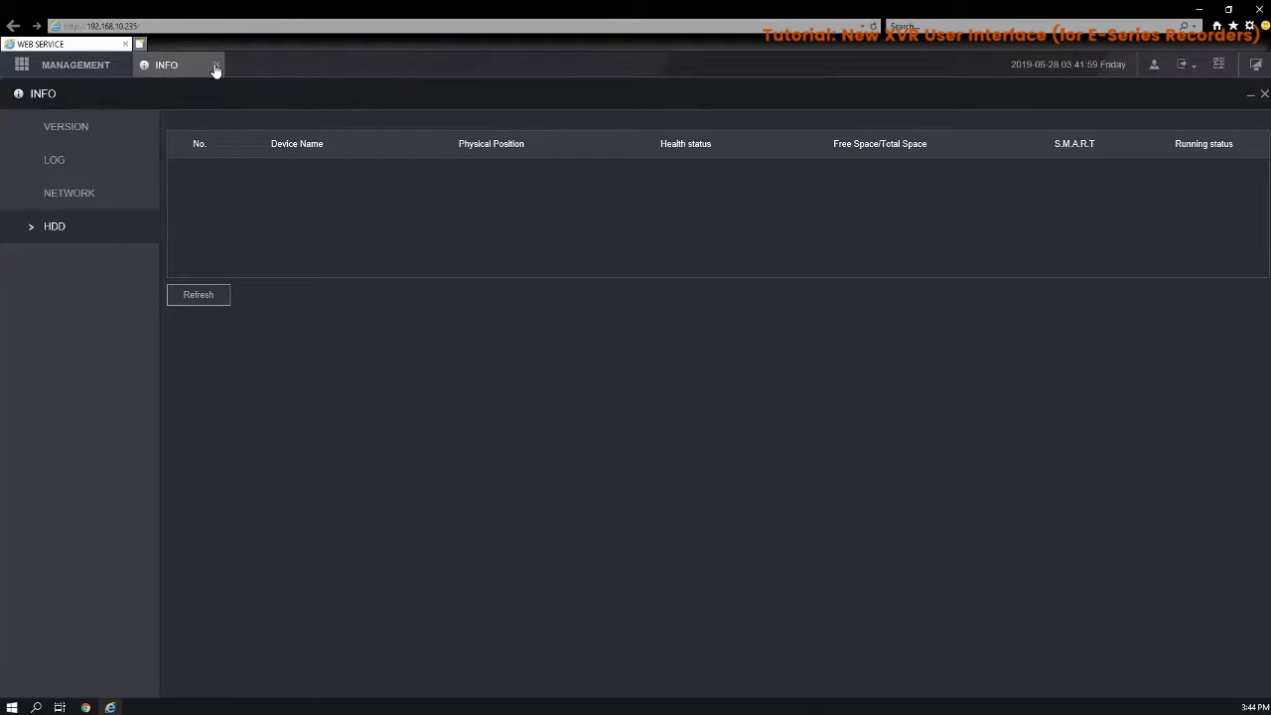
left_click(216, 66)
Open the live view, enlarge the Tester camera, and switch the single view through CAM 2, 3, 4 and 7 to CAM 8
left_click(227, 307)
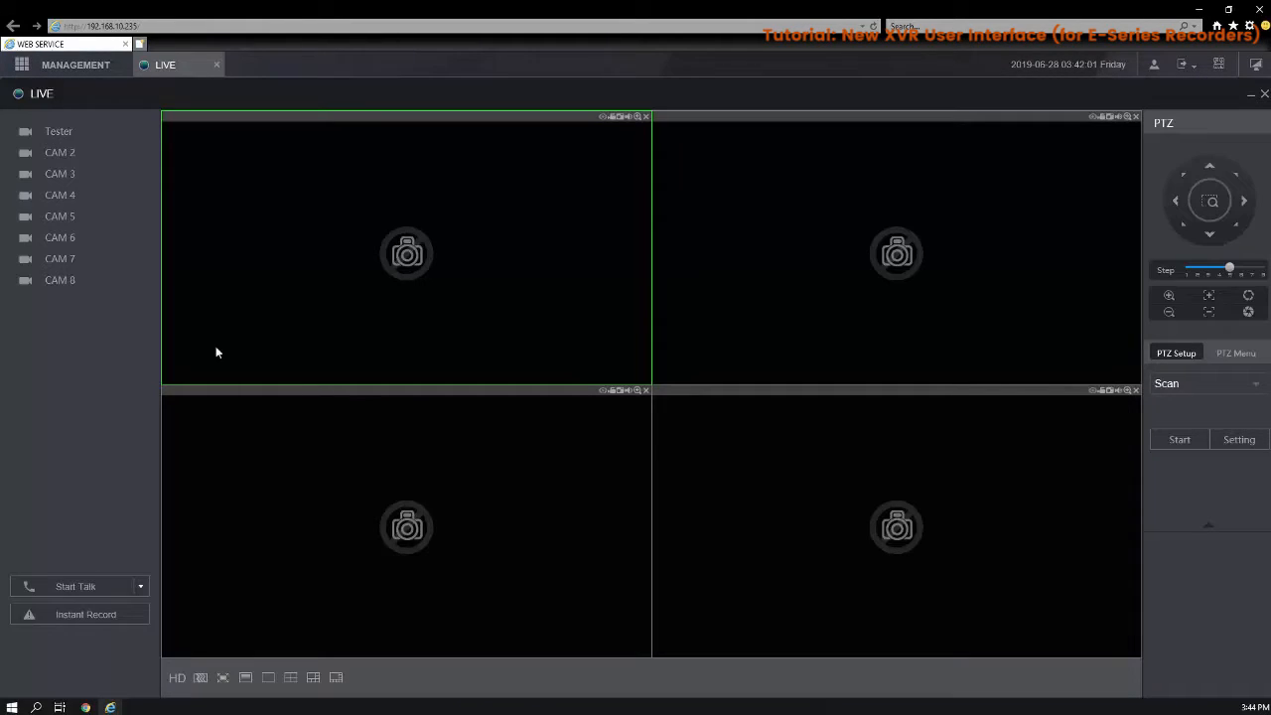
left_click(60, 132)
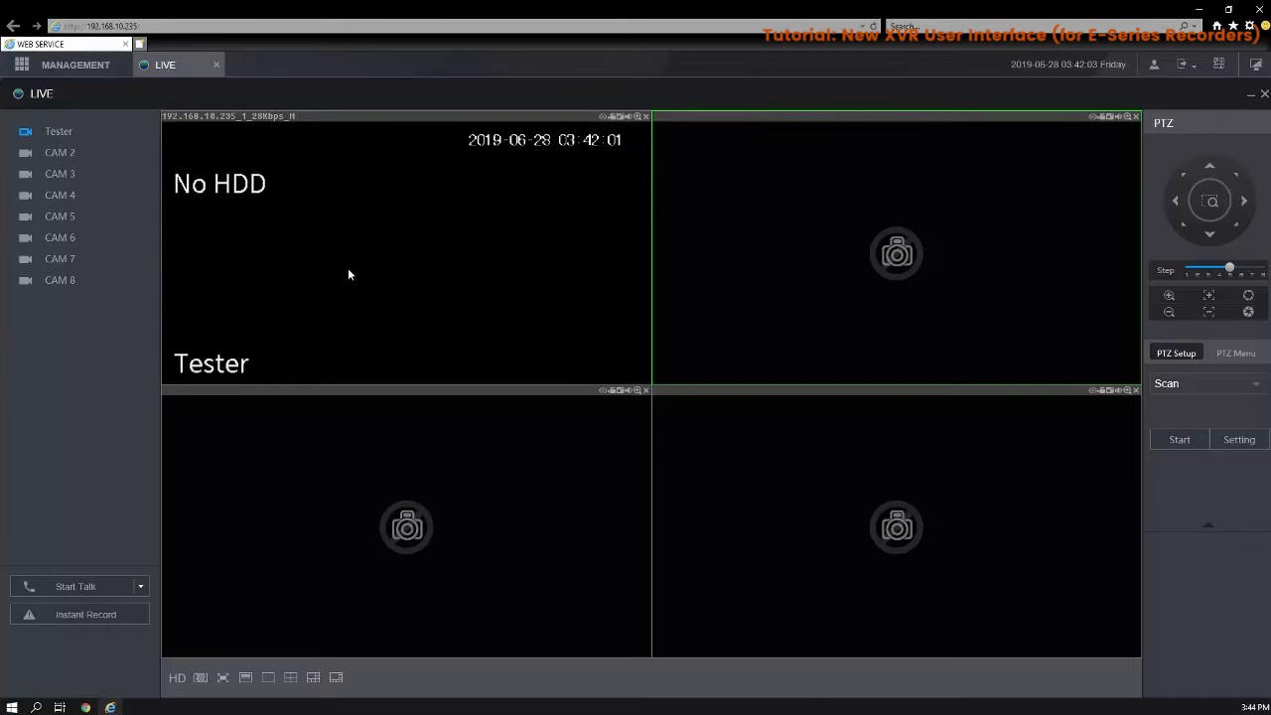
double_click(347, 269)
left_click(70, 154)
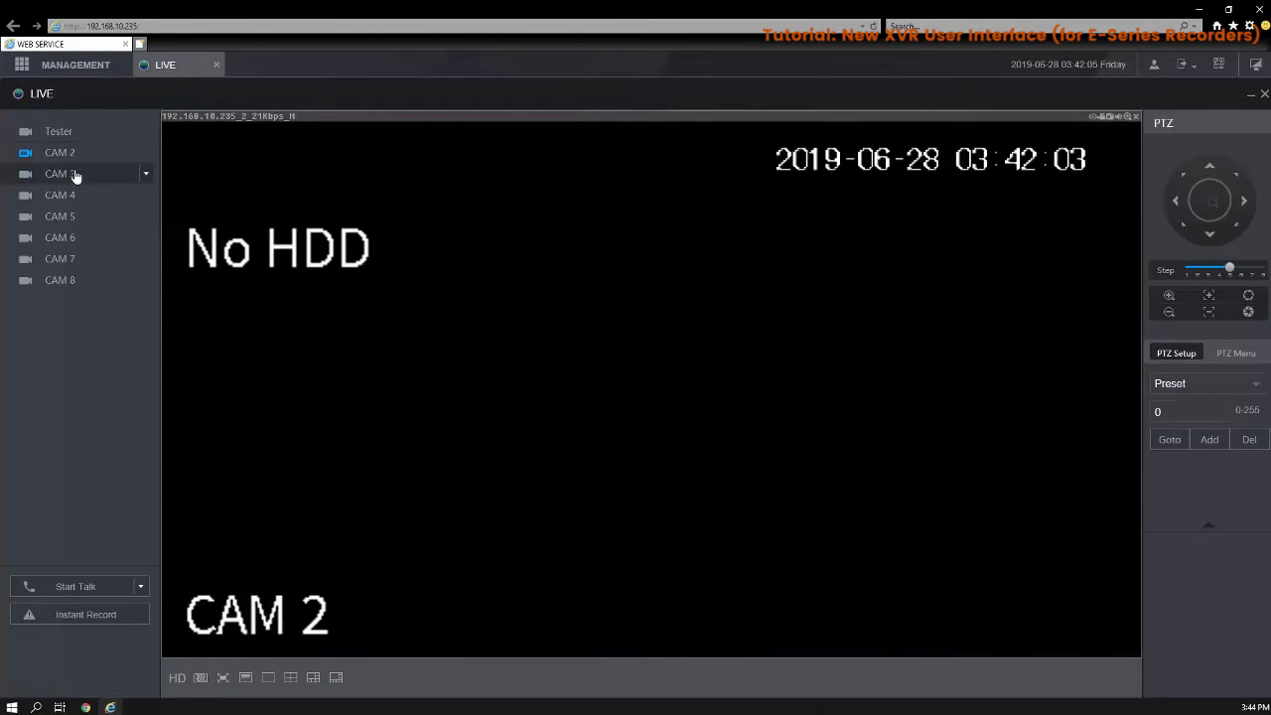
left_click(69, 175)
left_click(70, 197)
left_click(69, 259)
left_click(71, 280)
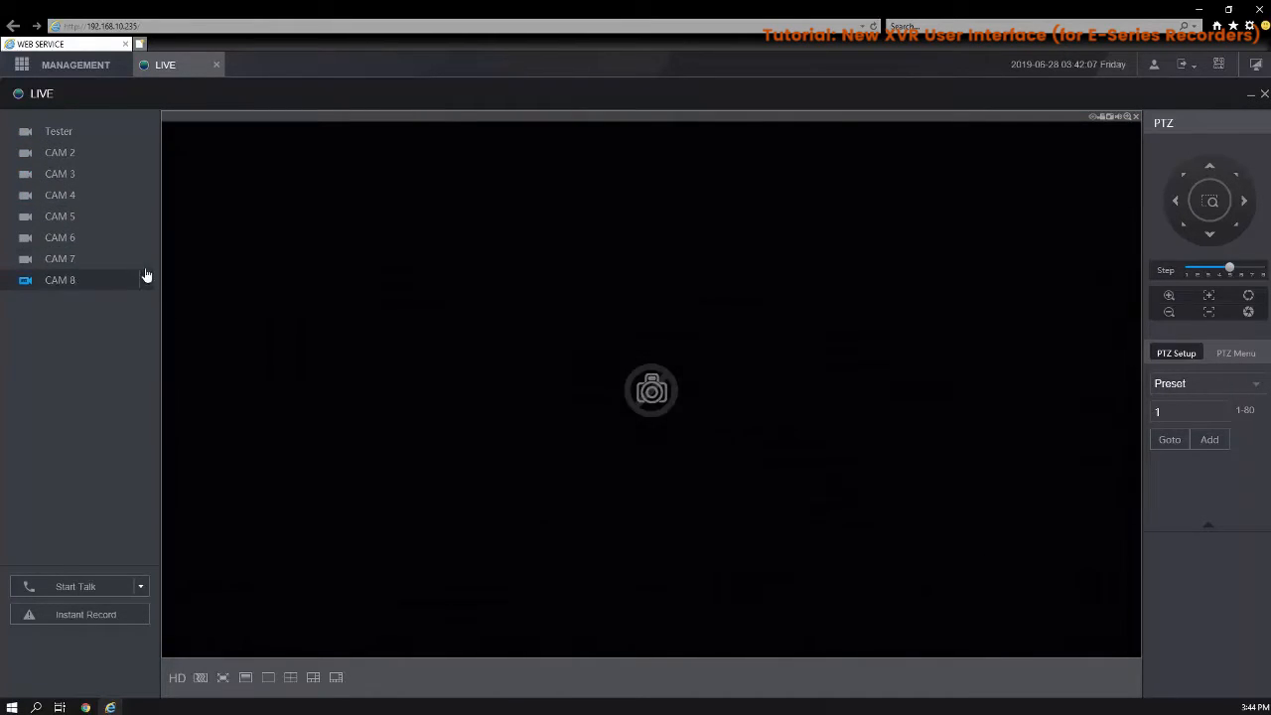
View the audio format options for starting a talk session from the live view
left_click(140, 592)
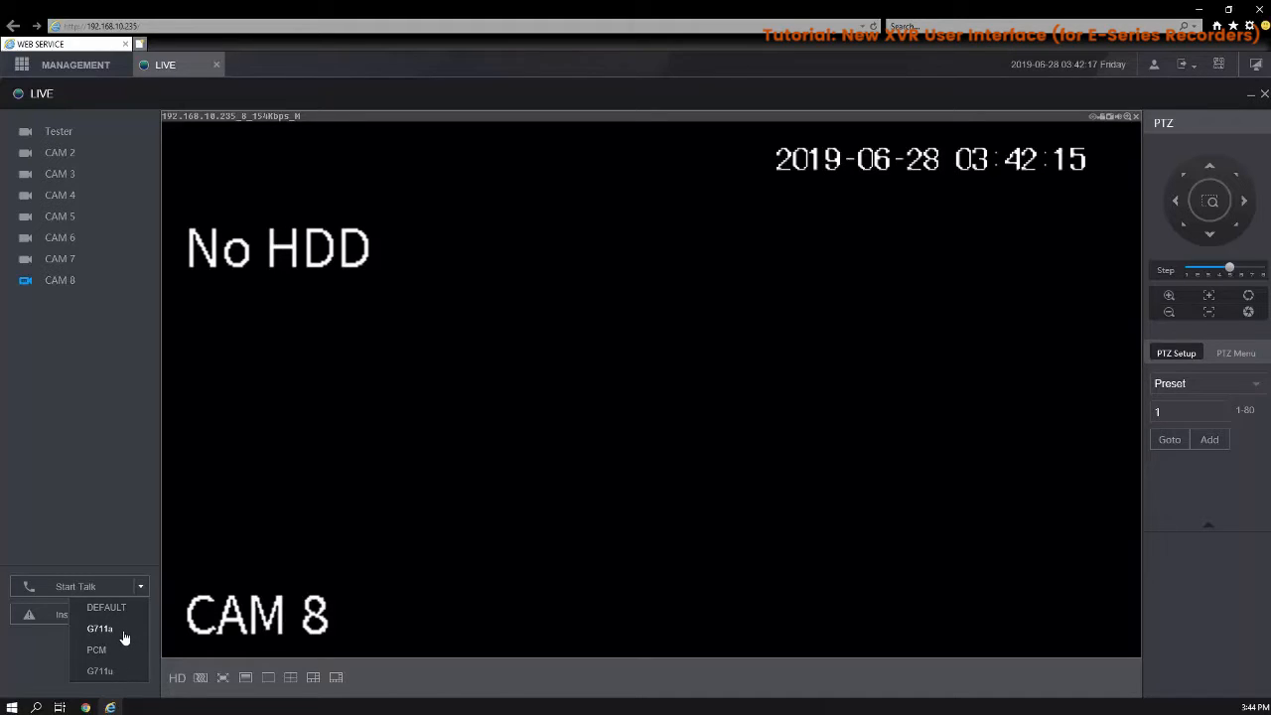
left_click(103, 521)
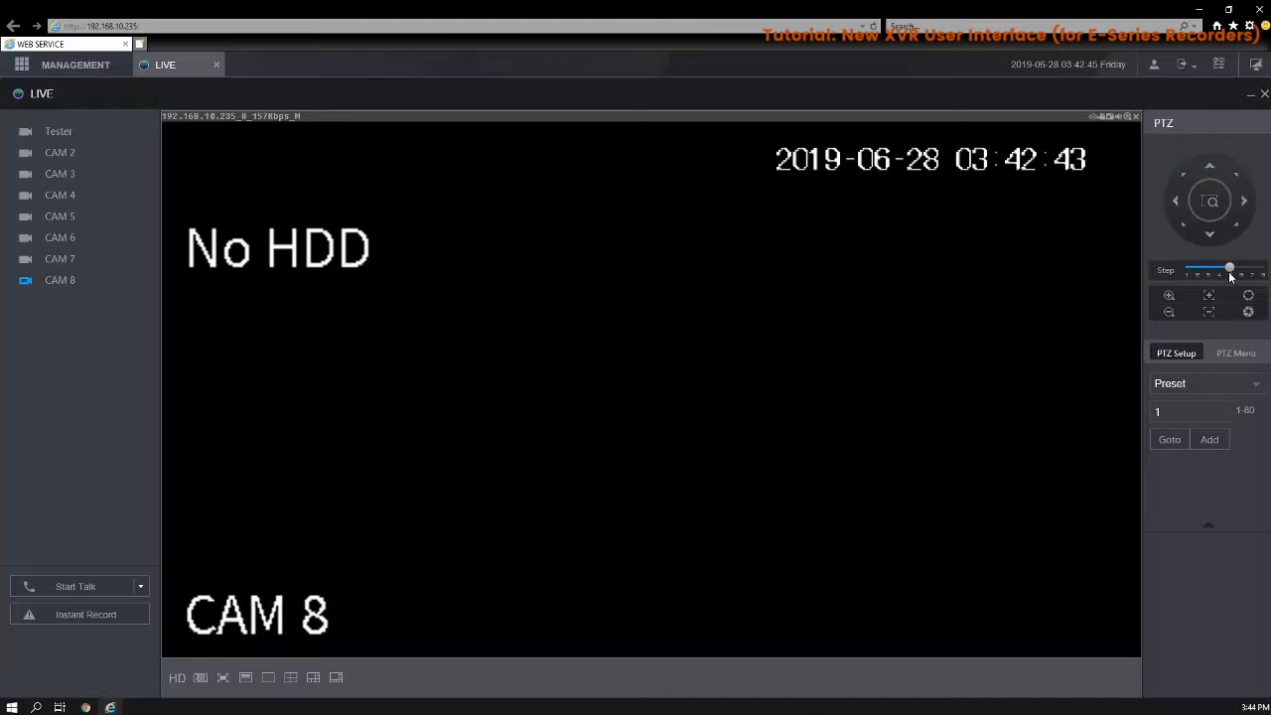
Set the PTZ step to 3 for CAM 8, review the PTZ functions and menu controls, and close the live view
left_click_drag(1181, 269, 1209, 268)
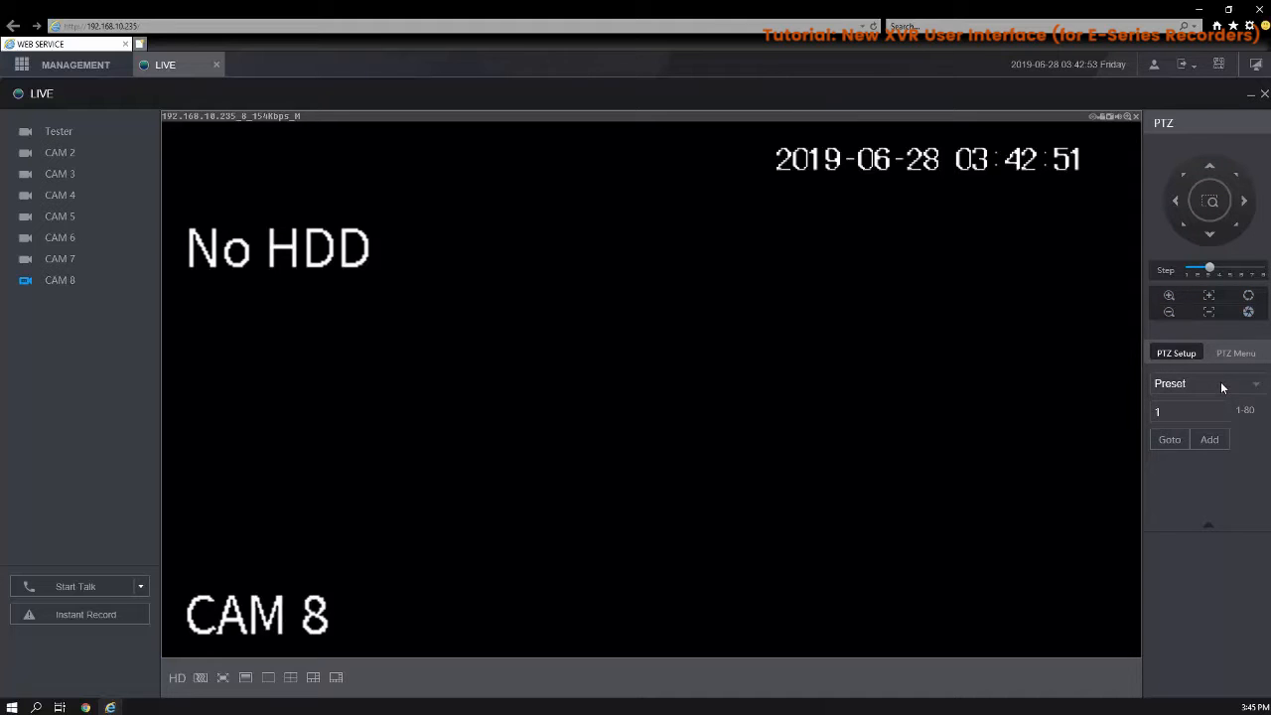
left_click(1248, 389)
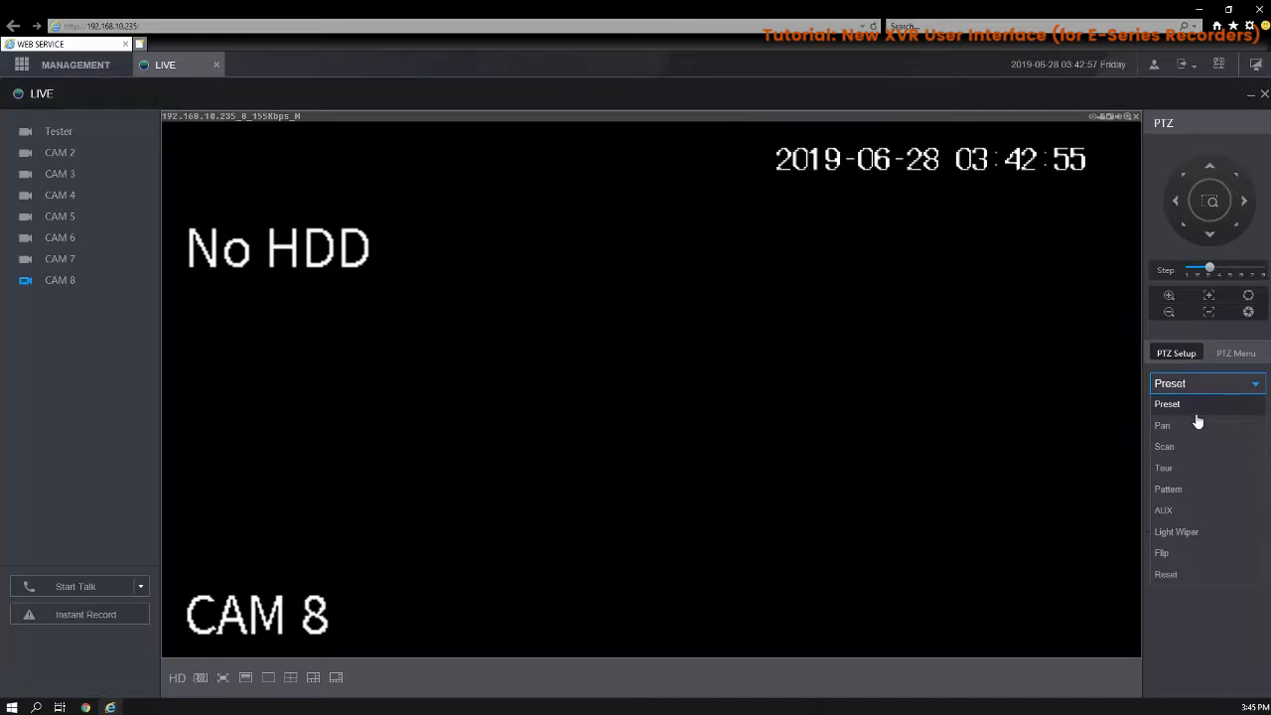
left_click(1235, 356)
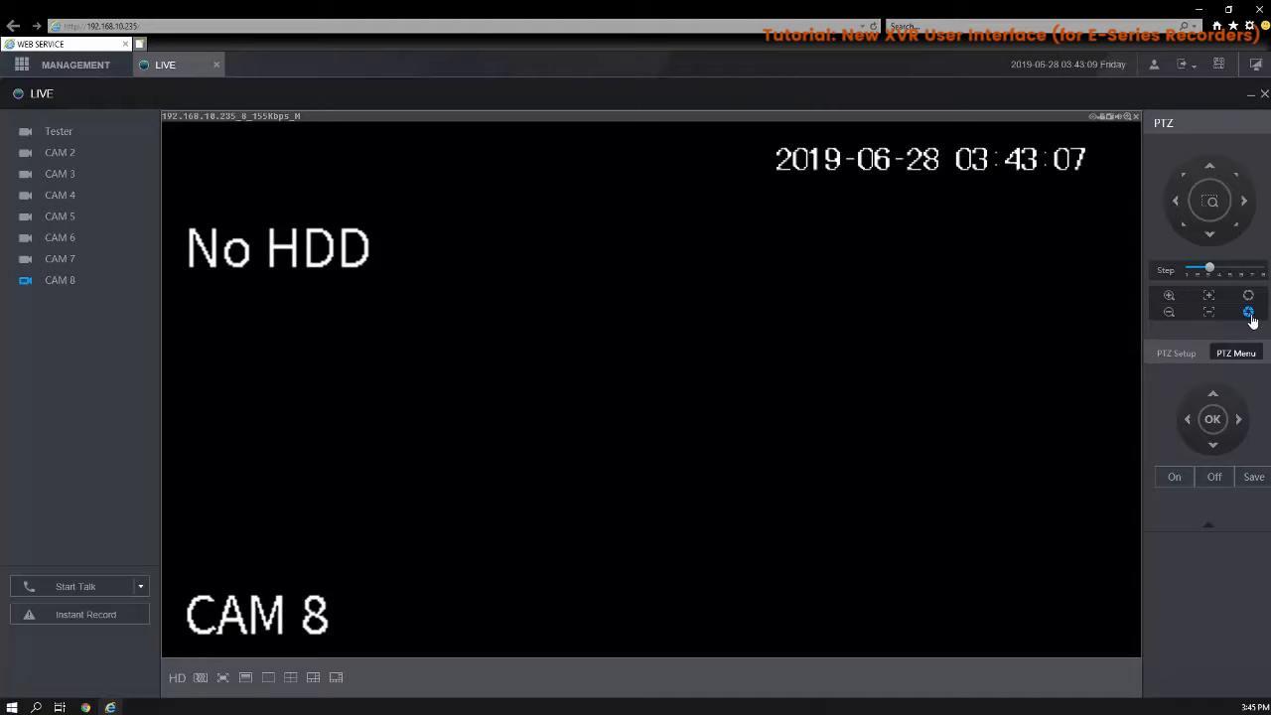
left_click(1180, 359)
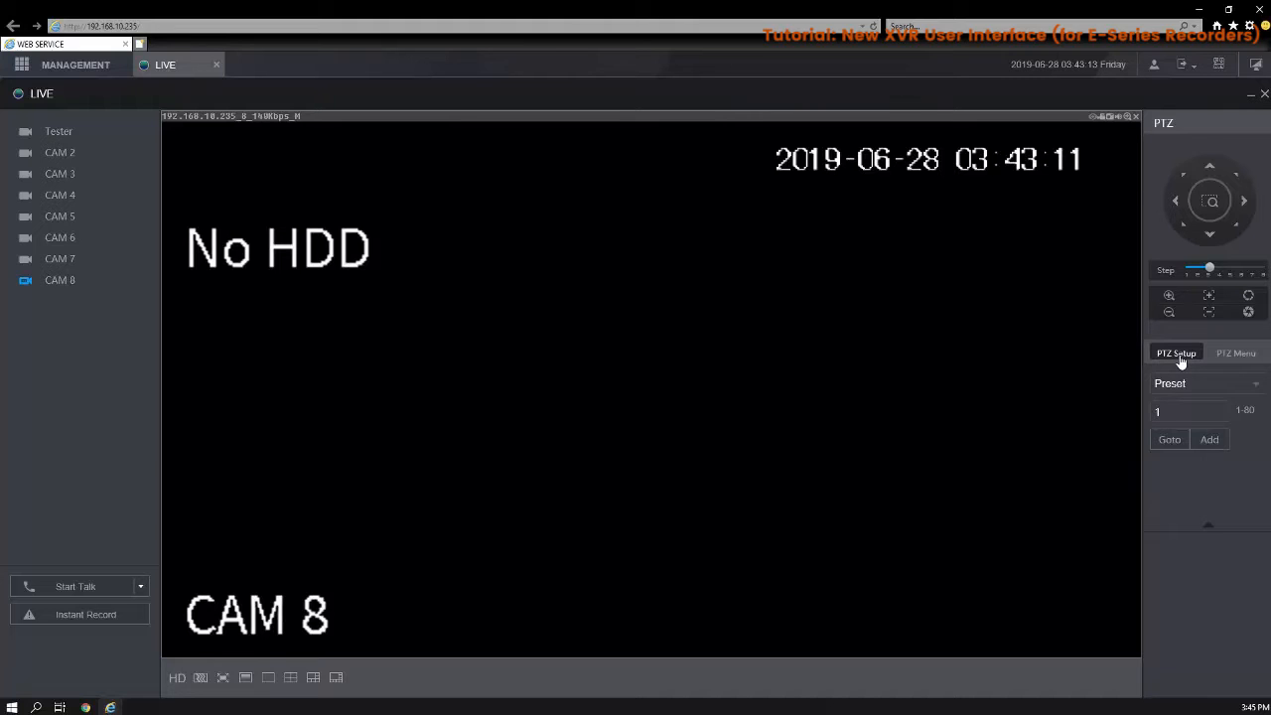
left_click(100, 73)
left_click(214, 67)
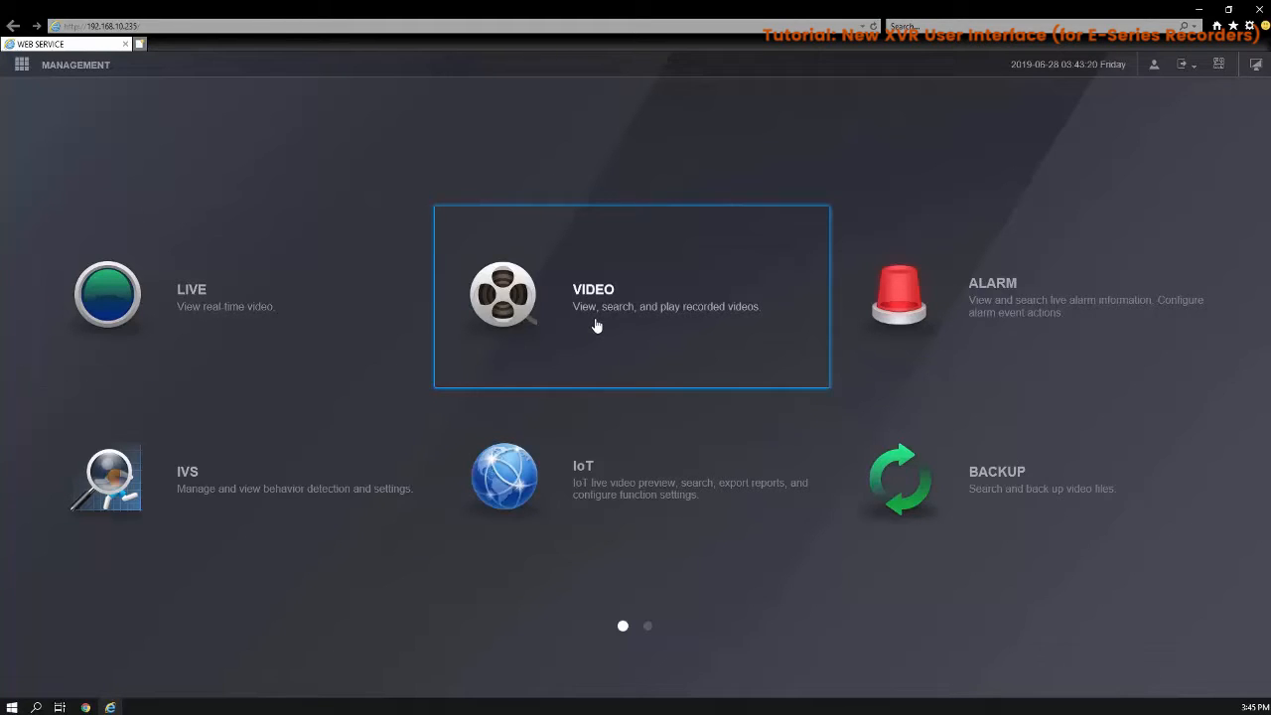
Open the recorded video page and view its month and year selection, cancelling without choosing a different month
left_click(598, 361)
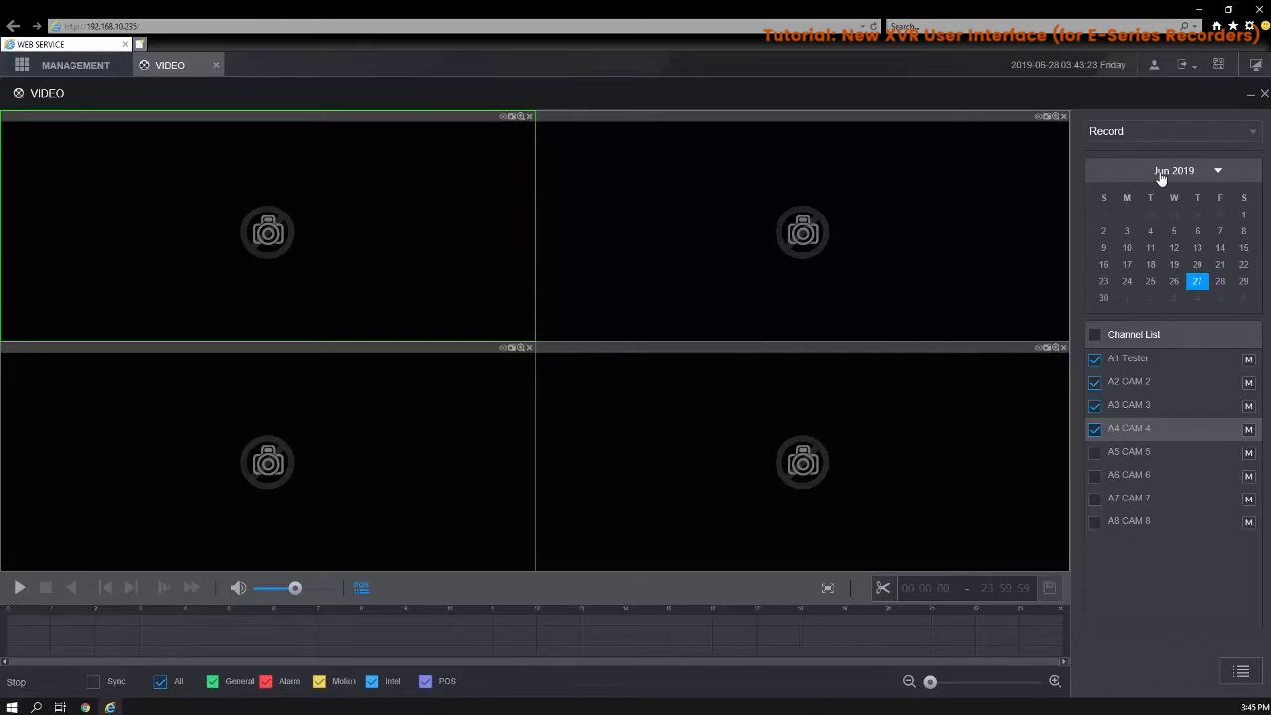
left_click(1217, 171)
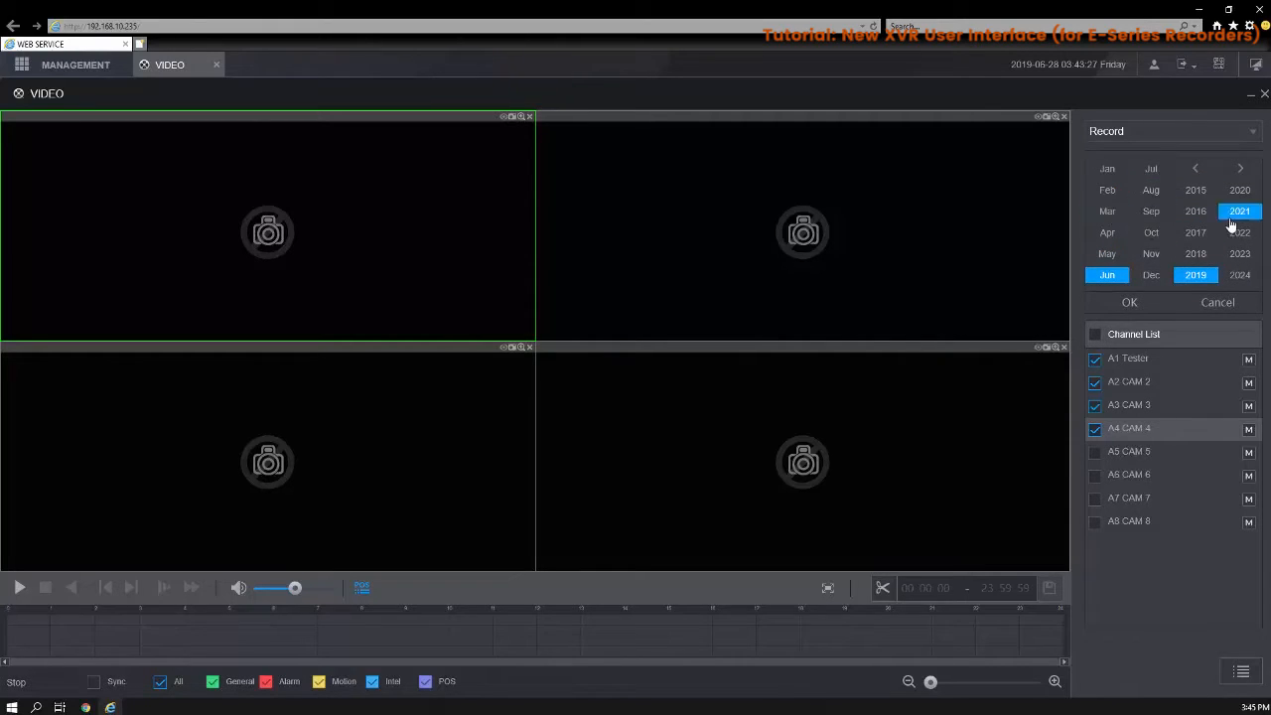
left_click(1219, 303)
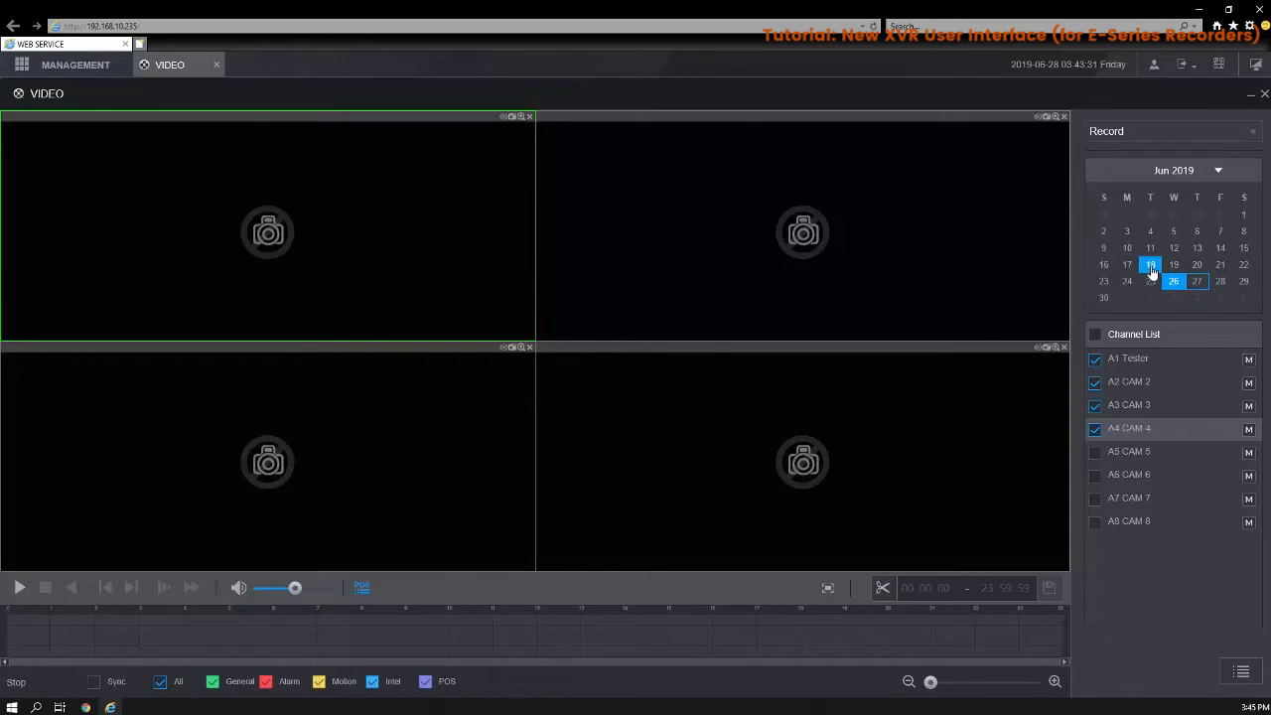
Deselect the Tester, CAM 2, CAM 3 and CAM 4 channels in the playback channel list
left_click(1095, 429)
left_click(1095, 384)
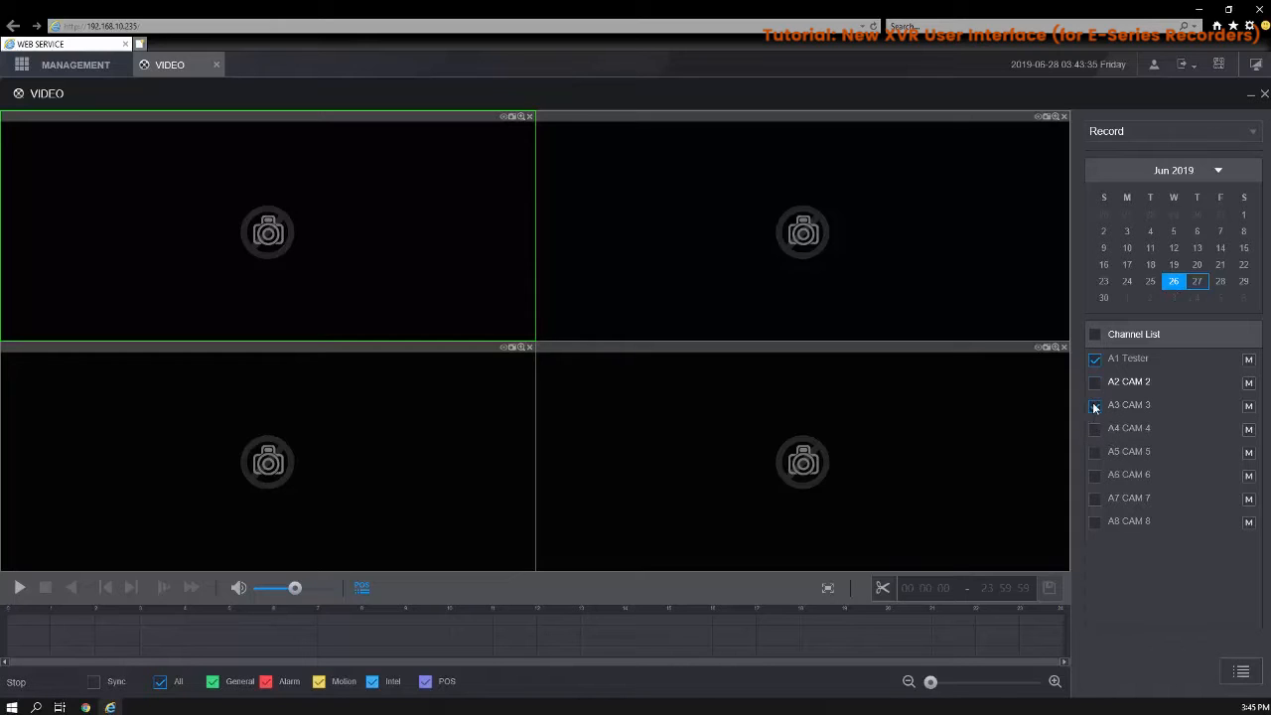
left_click(1096, 405)
left_click(1092, 361)
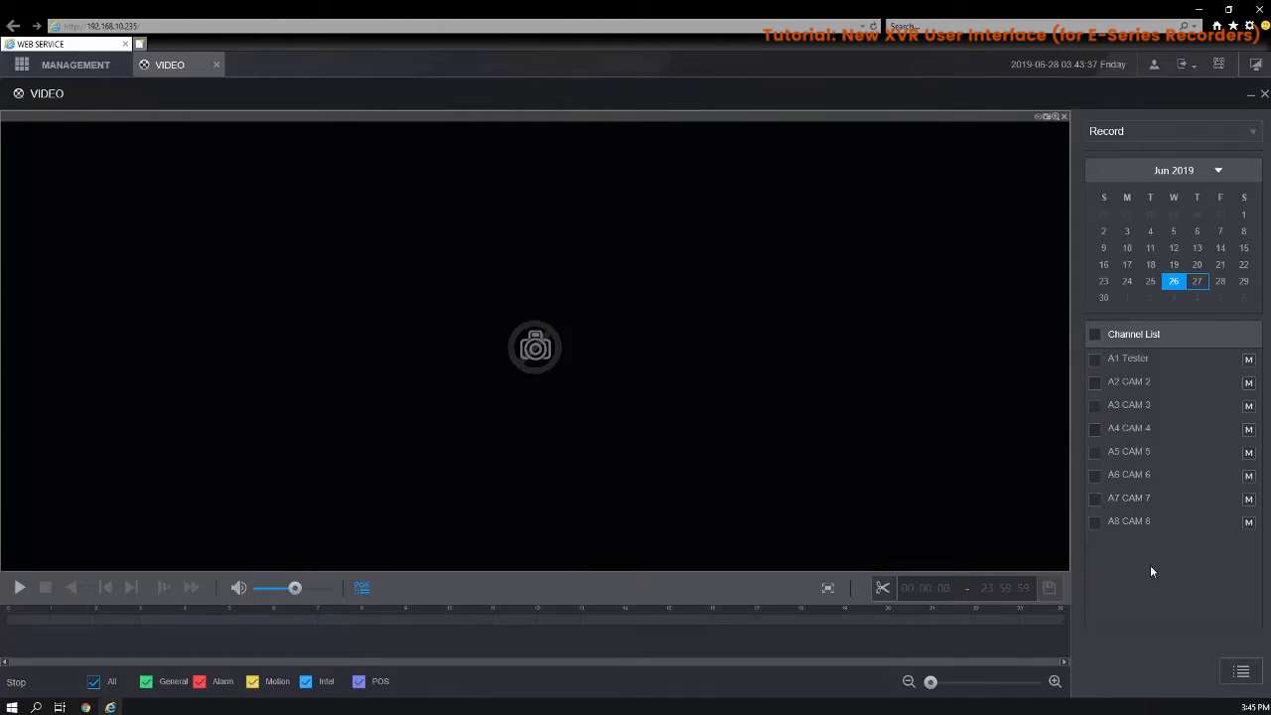
View the recorded file list, return to the playback calendar, and close the video page
left_click(1241, 672)
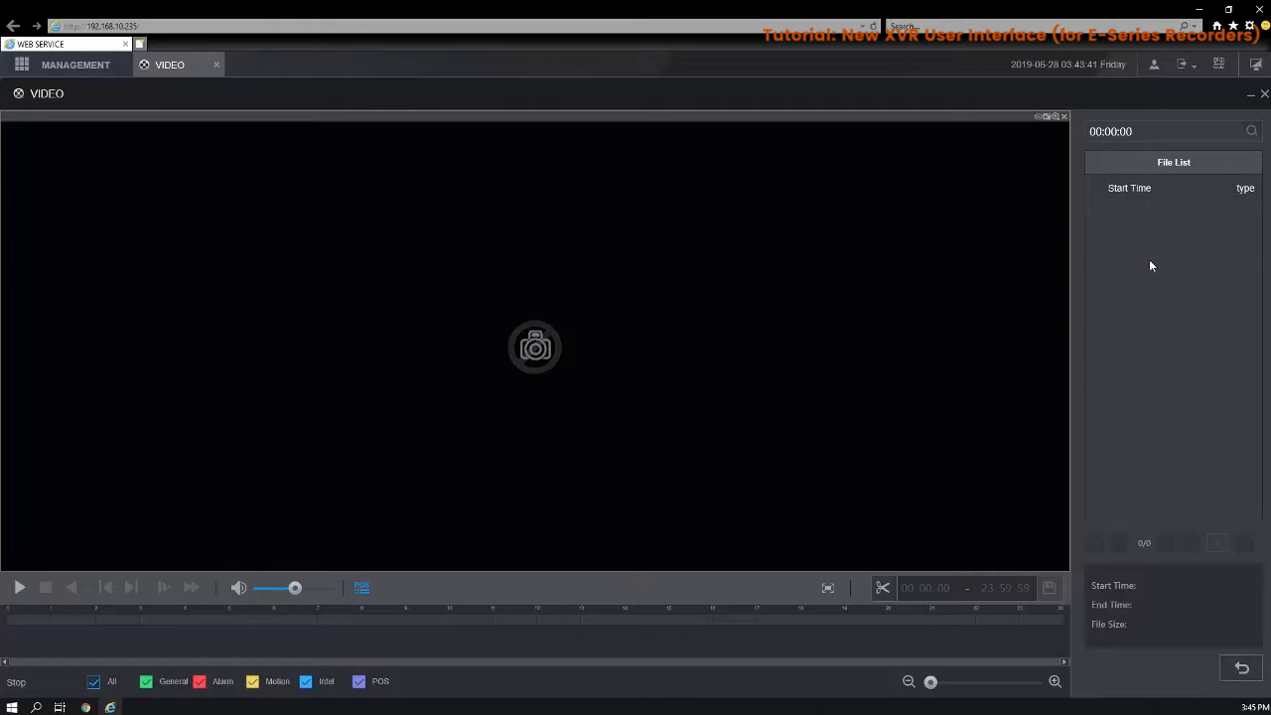
left_click(1241, 669)
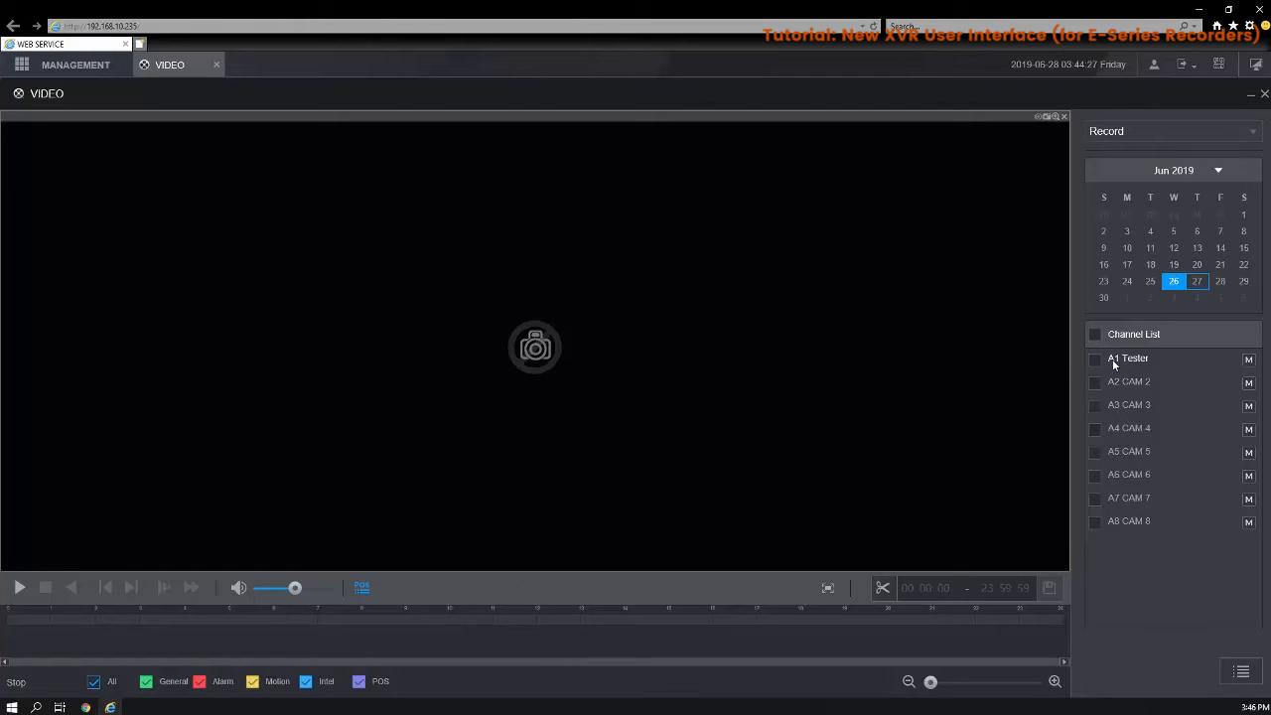
left_click(216, 66)
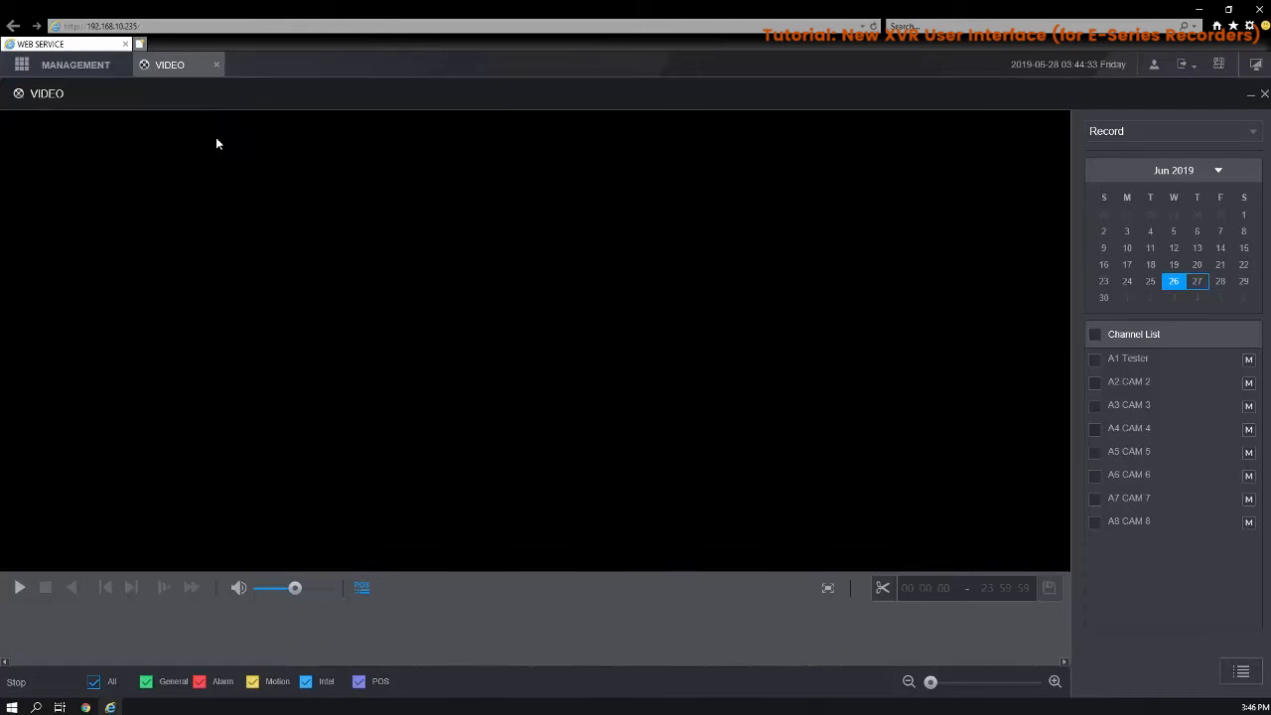
Open the alarm information page, set the alarm log type to Abnormal, and review the remaining alarm types
left_click(1017, 318)
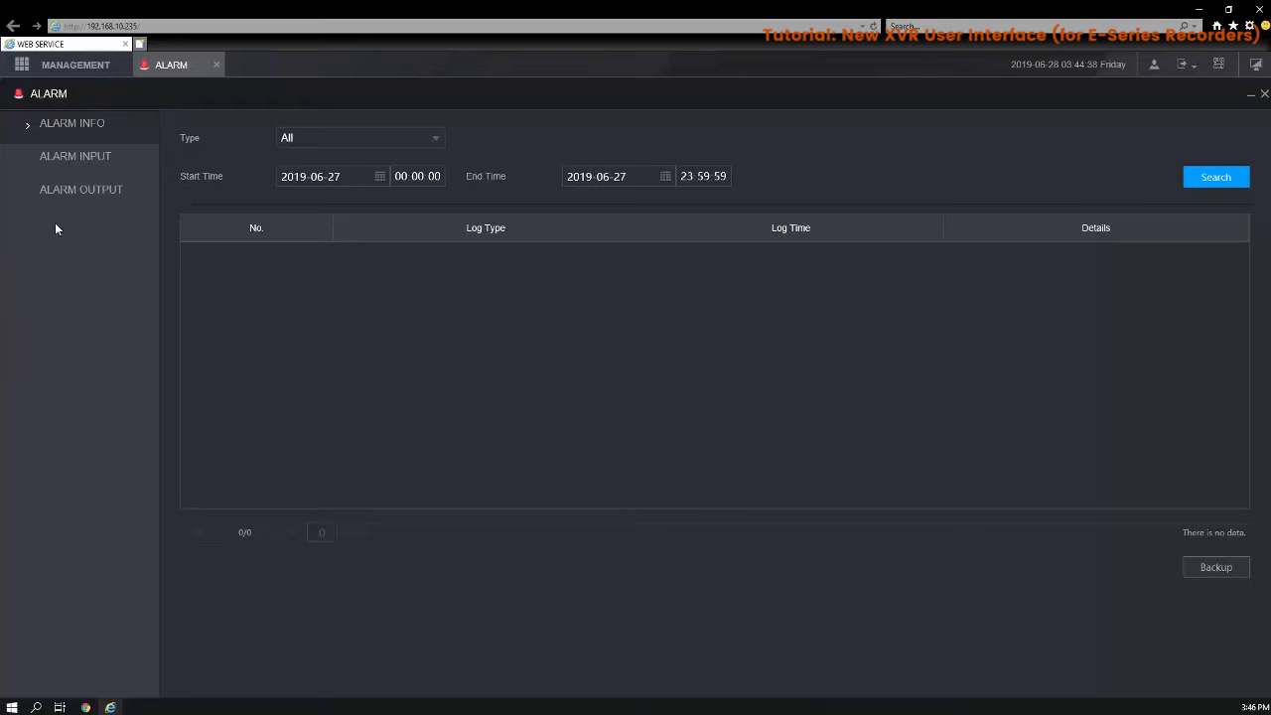
left_click(436, 144)
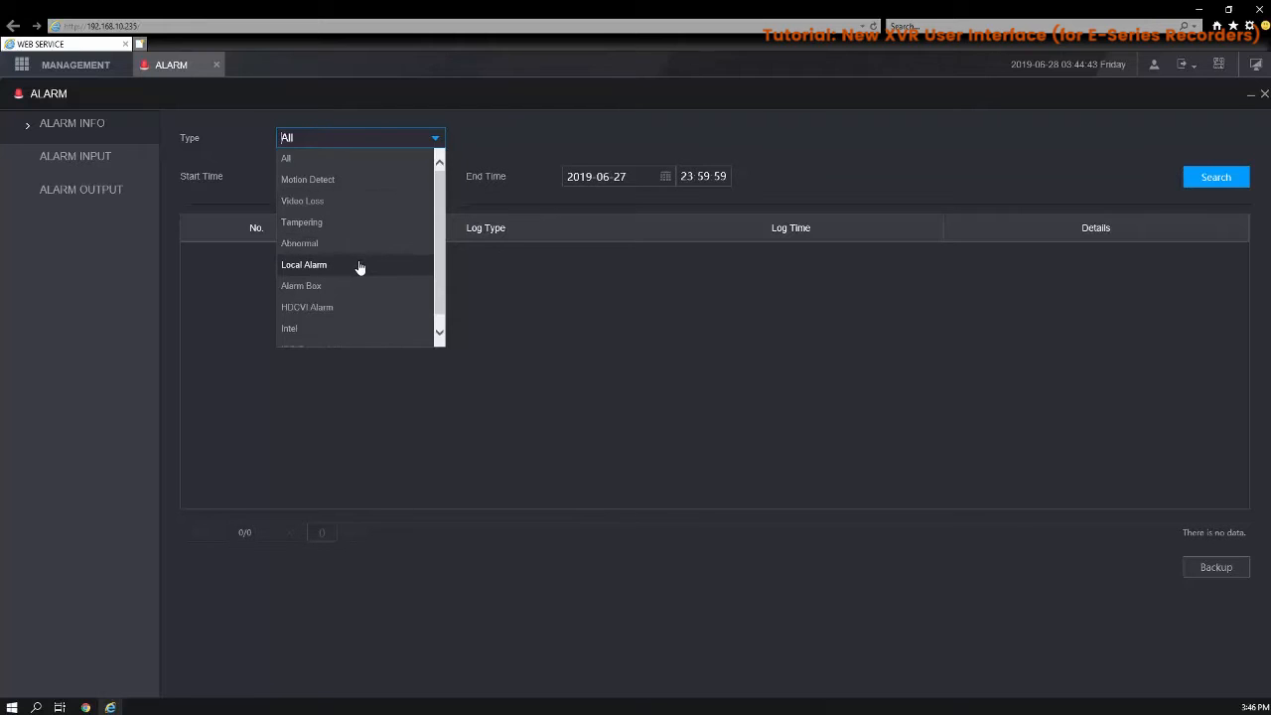
left_click(327, 244)
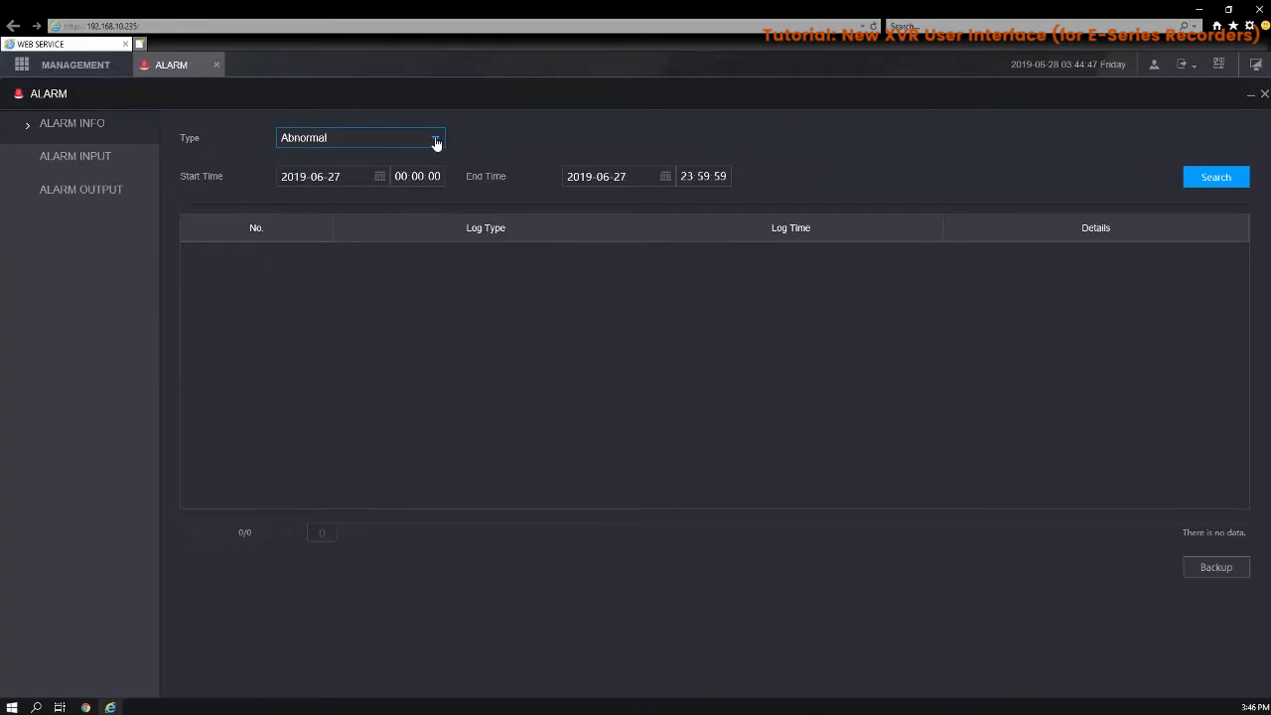
left_click(436, 142)
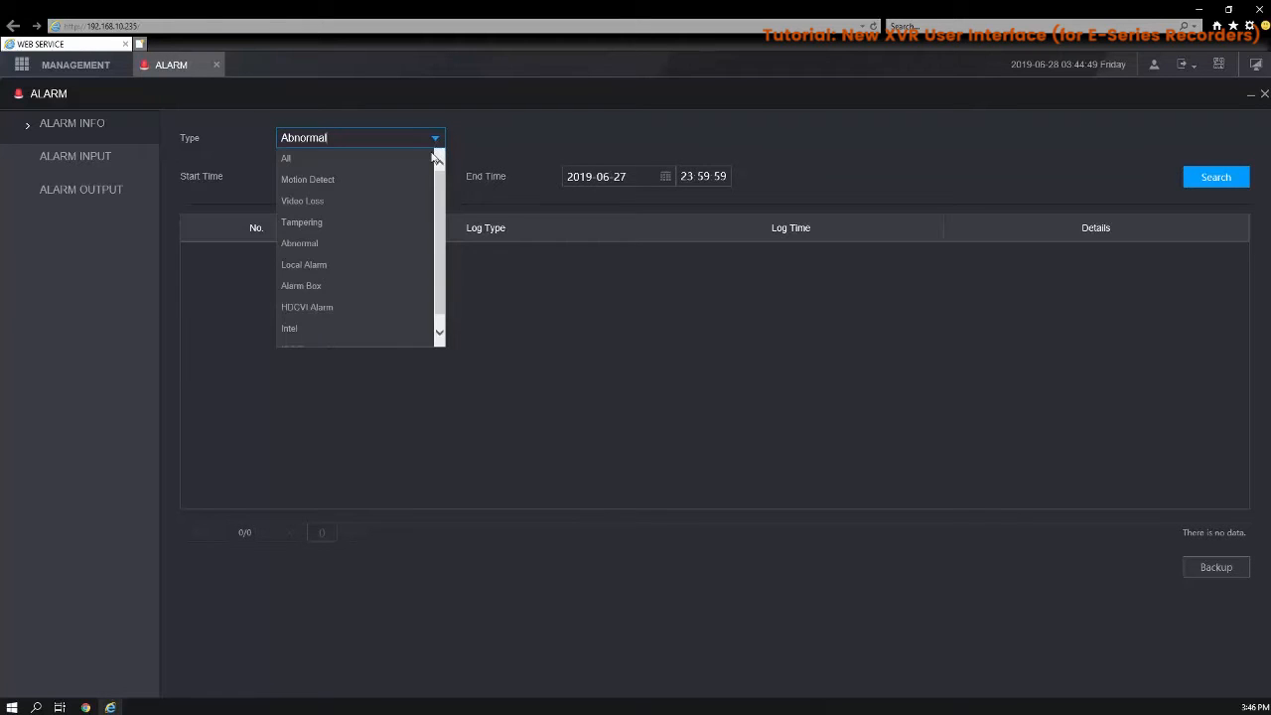
scroll(349, 313, "down", 1)
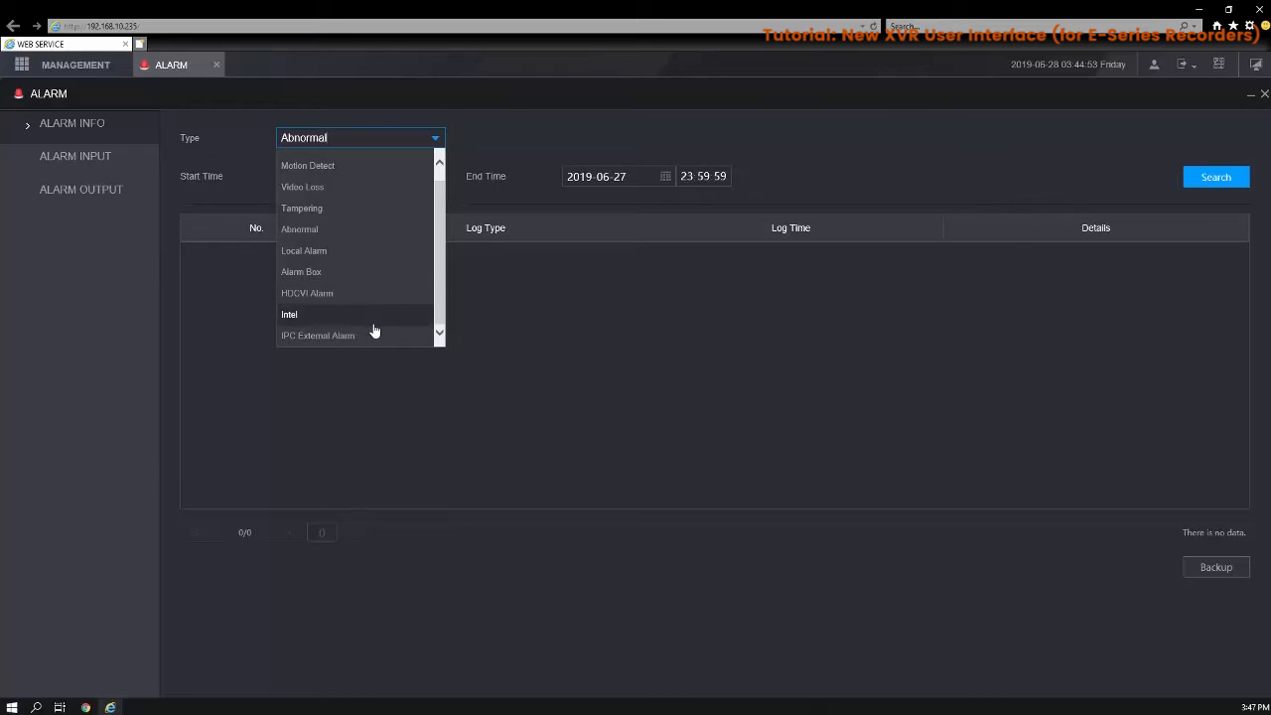
left_click(581, 150)
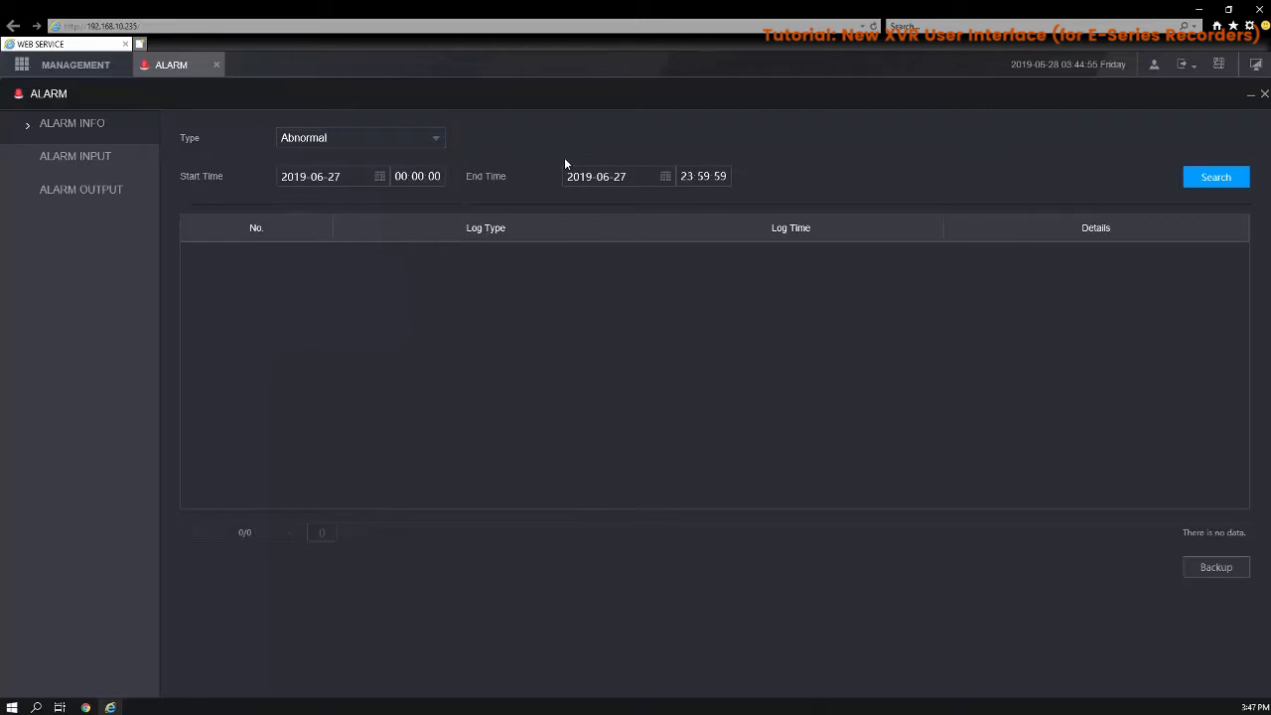
View the local alarm input settings, including the NO and NC type options and the period setting
left_click(85, 157)
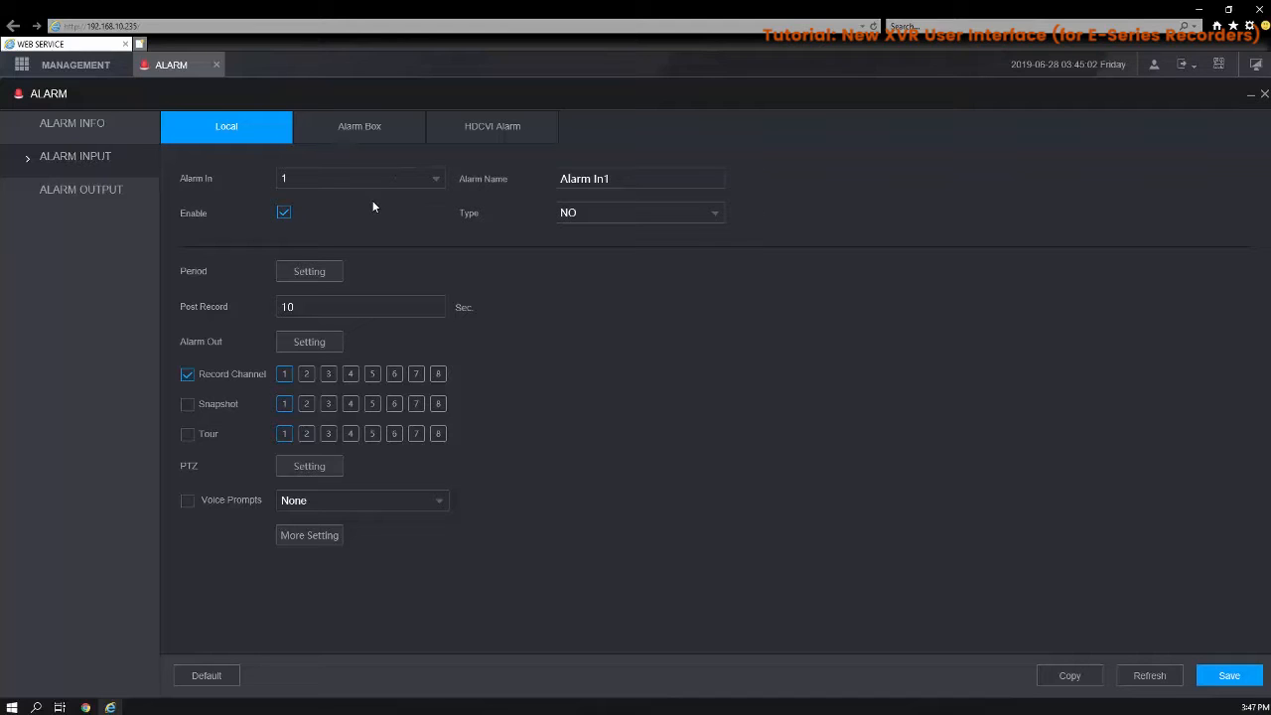
left_click(617, 218)
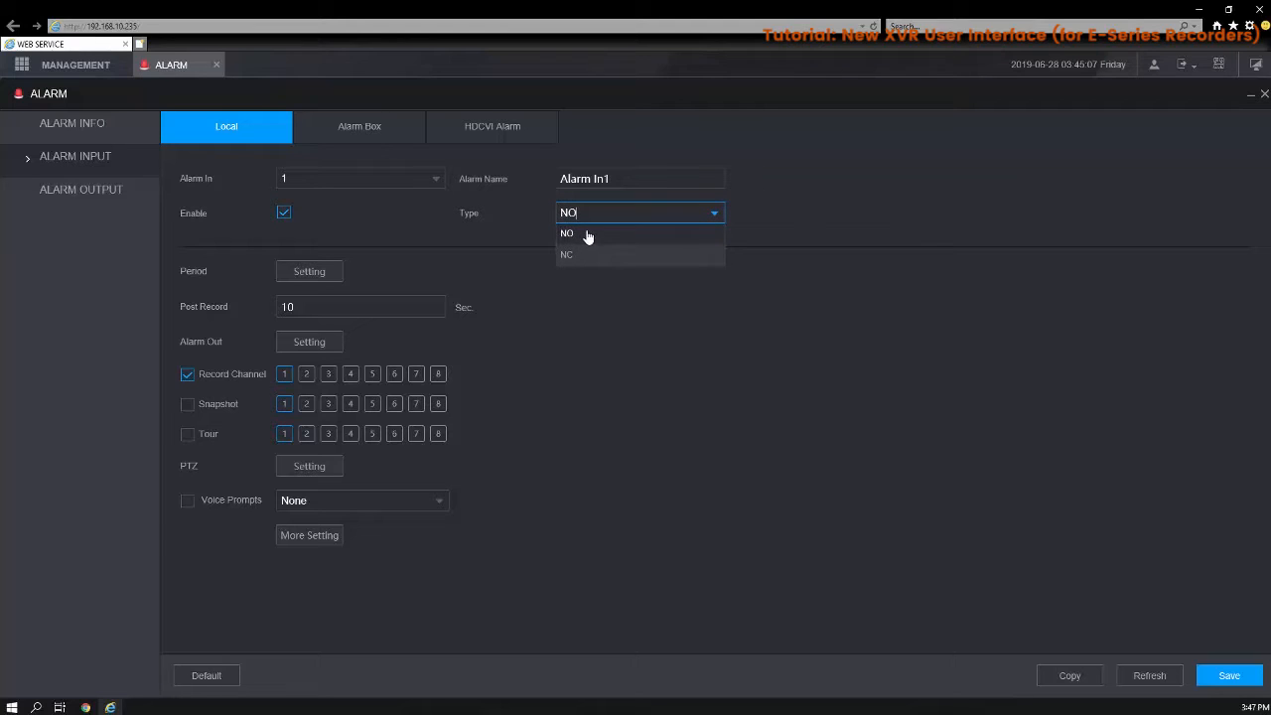
left_click(515, 247)
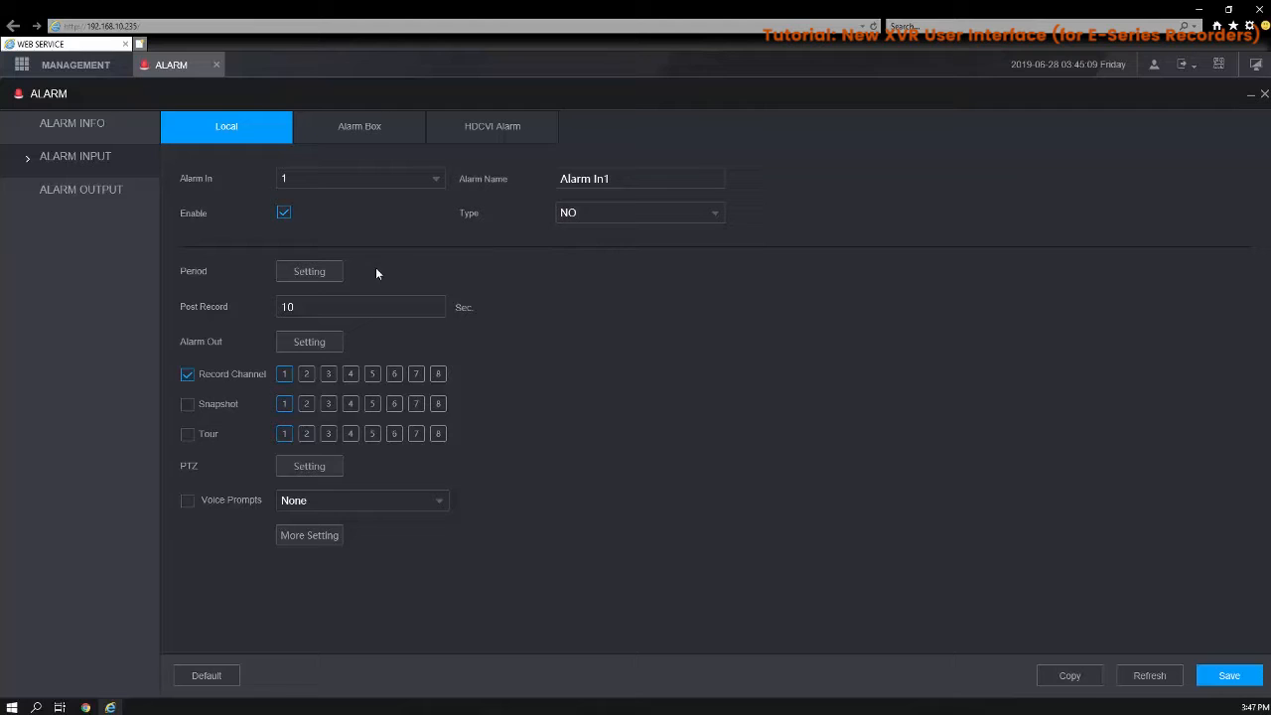
left_click(309, 277)
left_click(882, 641)
View the Alarm Box and HDCVI Alarm input settings, including the HDCVI channel filter, and return to the local alarm settings
left_click(380, 134)
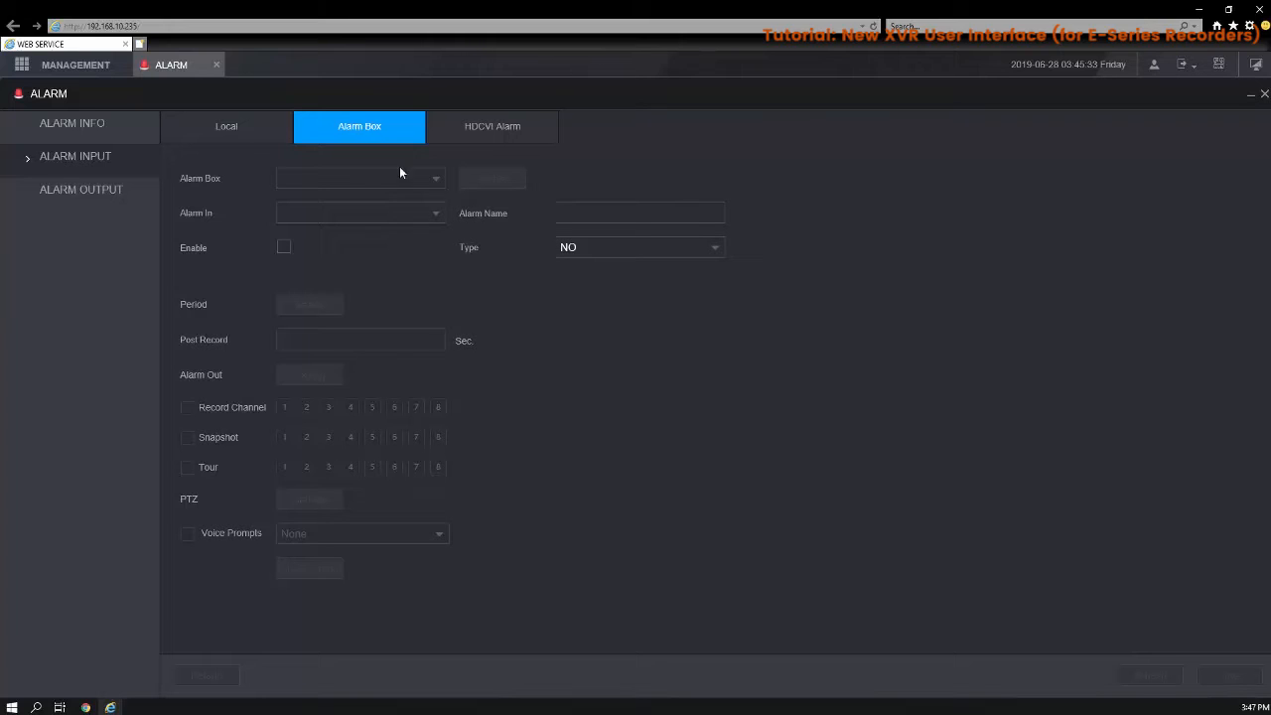
left_click(489, 139)
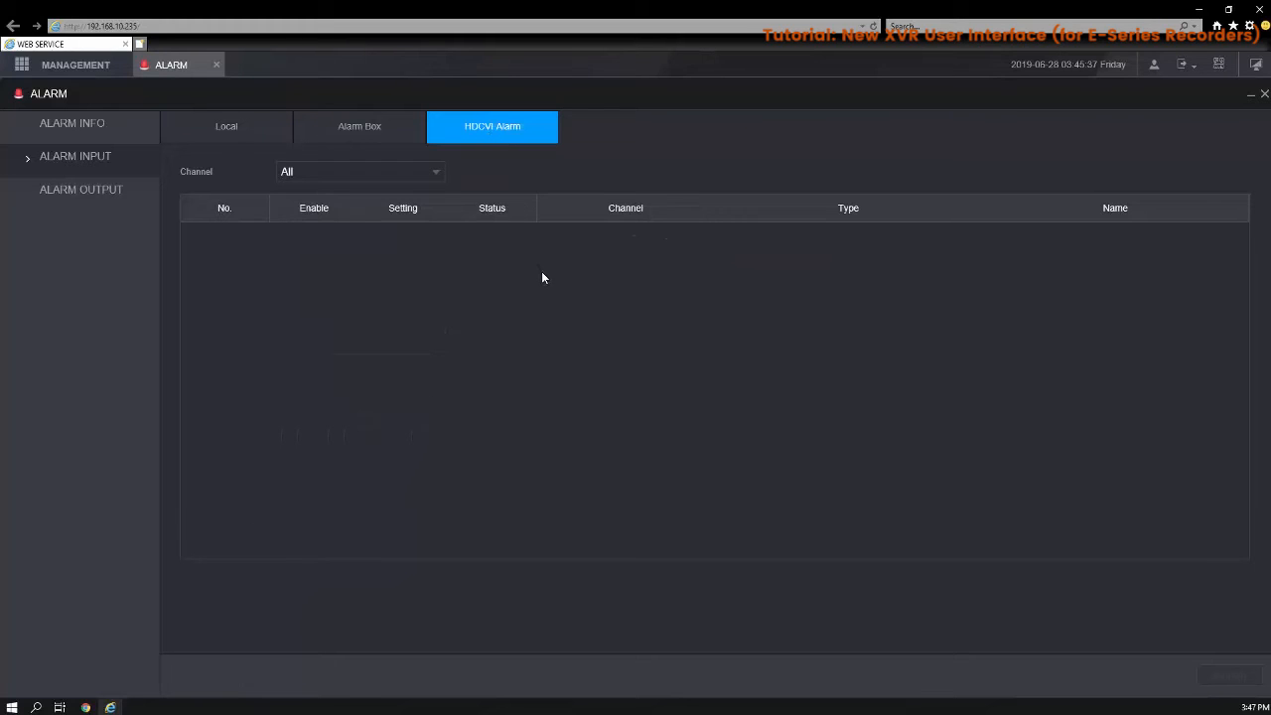
left_click(435, 175)
left_click(443, 175)
left_click(245, 128)
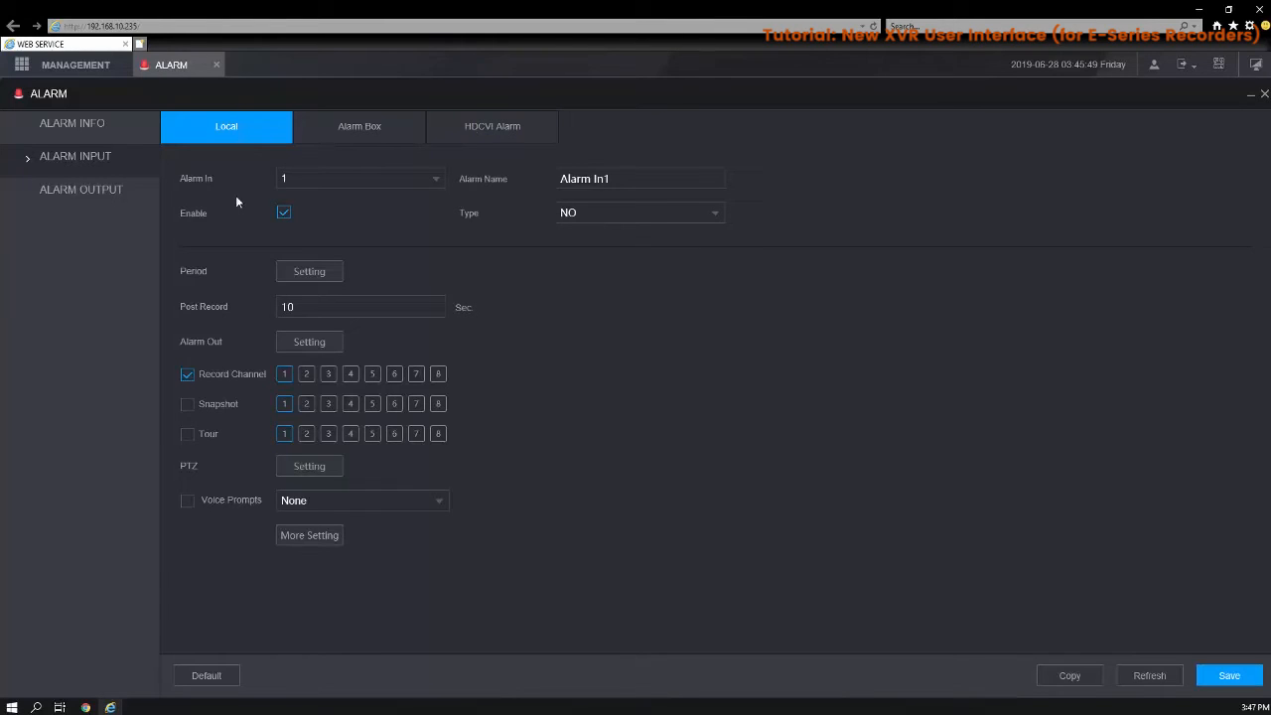
View the alarm output settings and close the alarm page
left_click(122, 195)
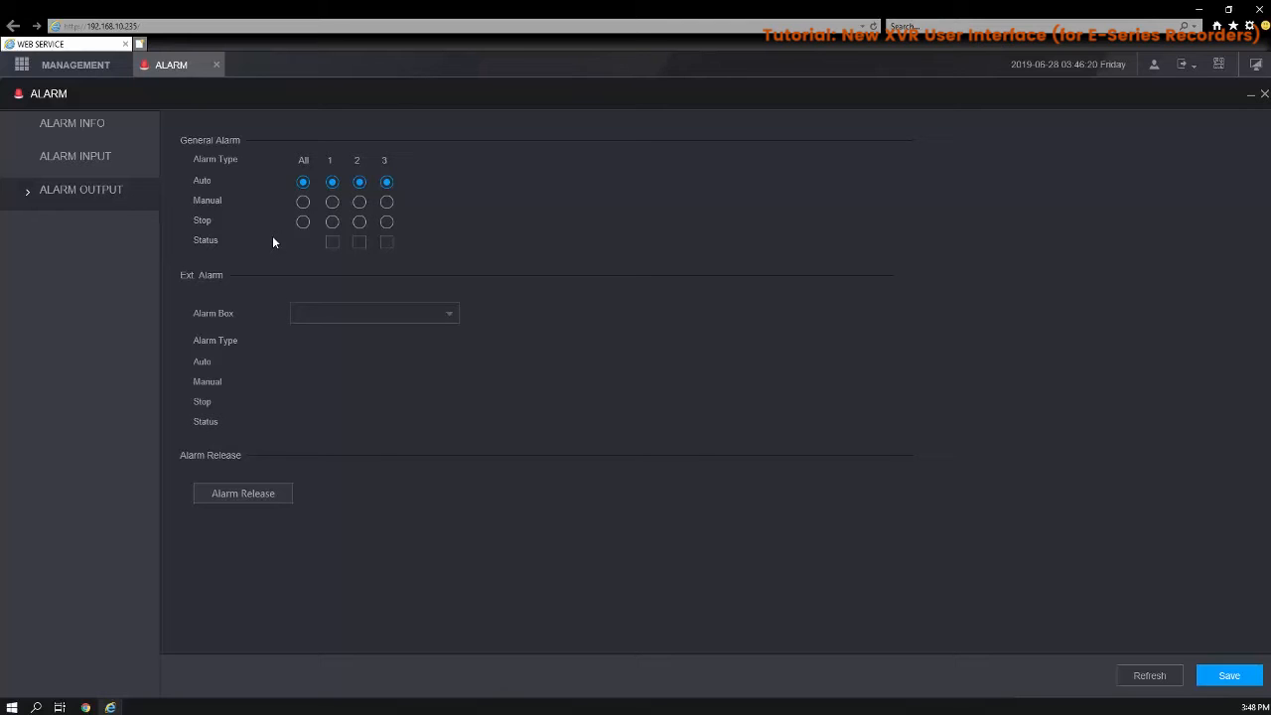
left_click(217, 65)
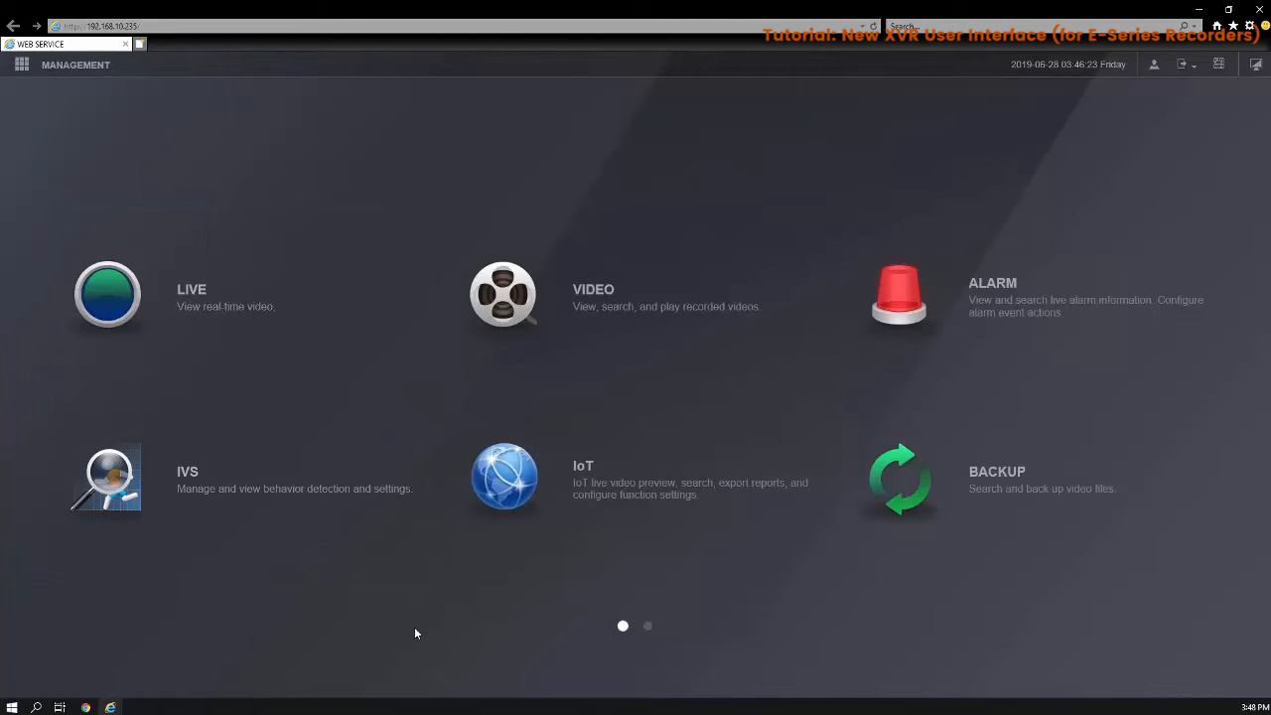
Open the IVS page, add a Tripwire rule for channel 1, review its direction options, and close the page without saving
left_click(324, 556)
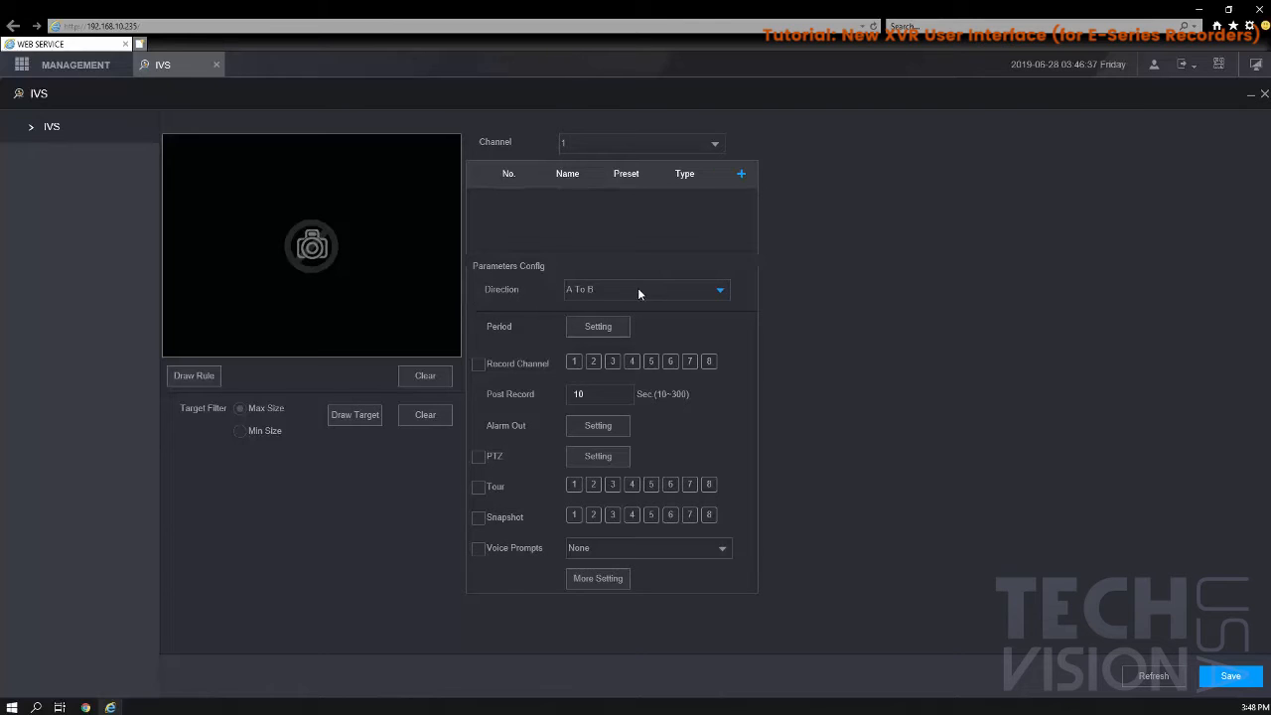
left_click(741, 174)
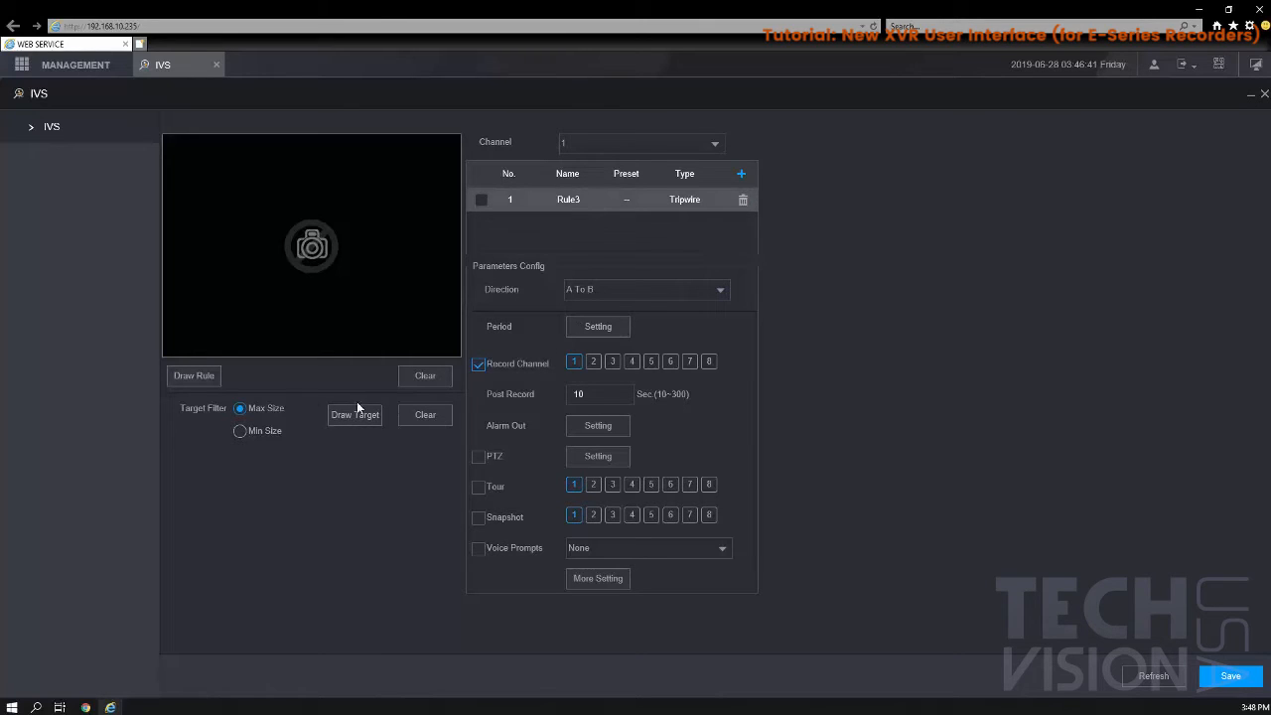
left_click(635, 294)
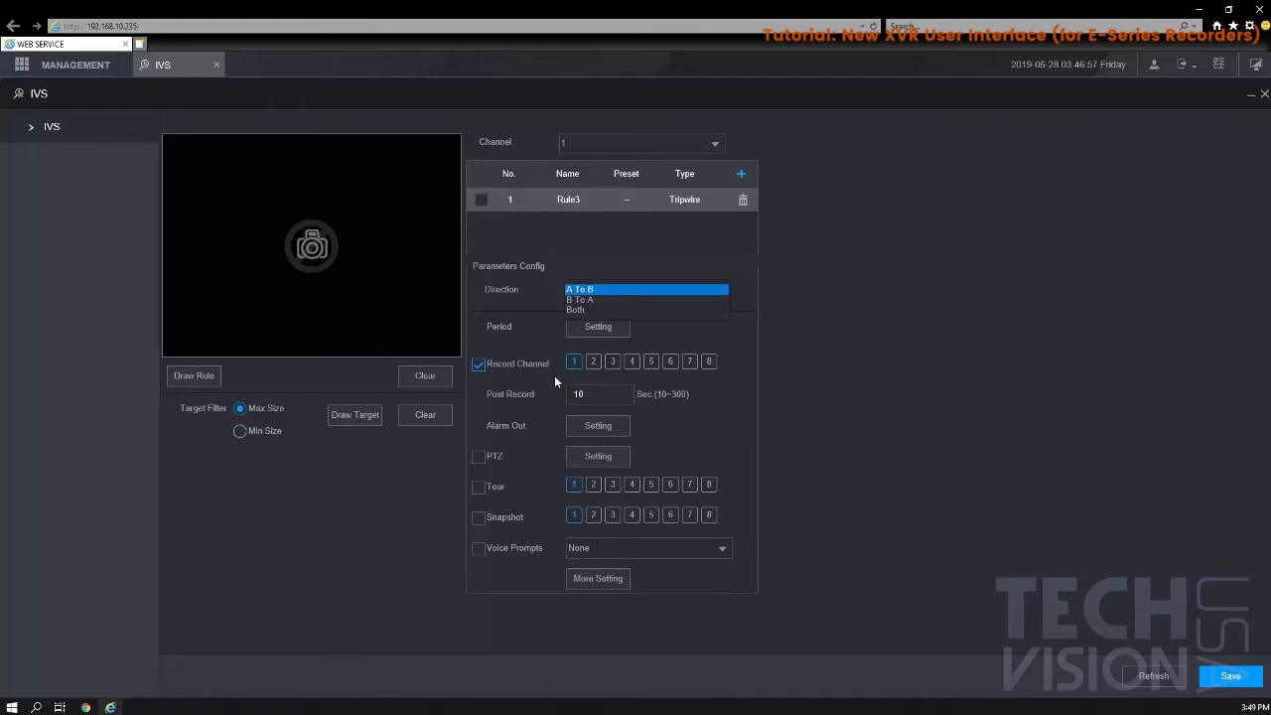
left_click(815, 549)
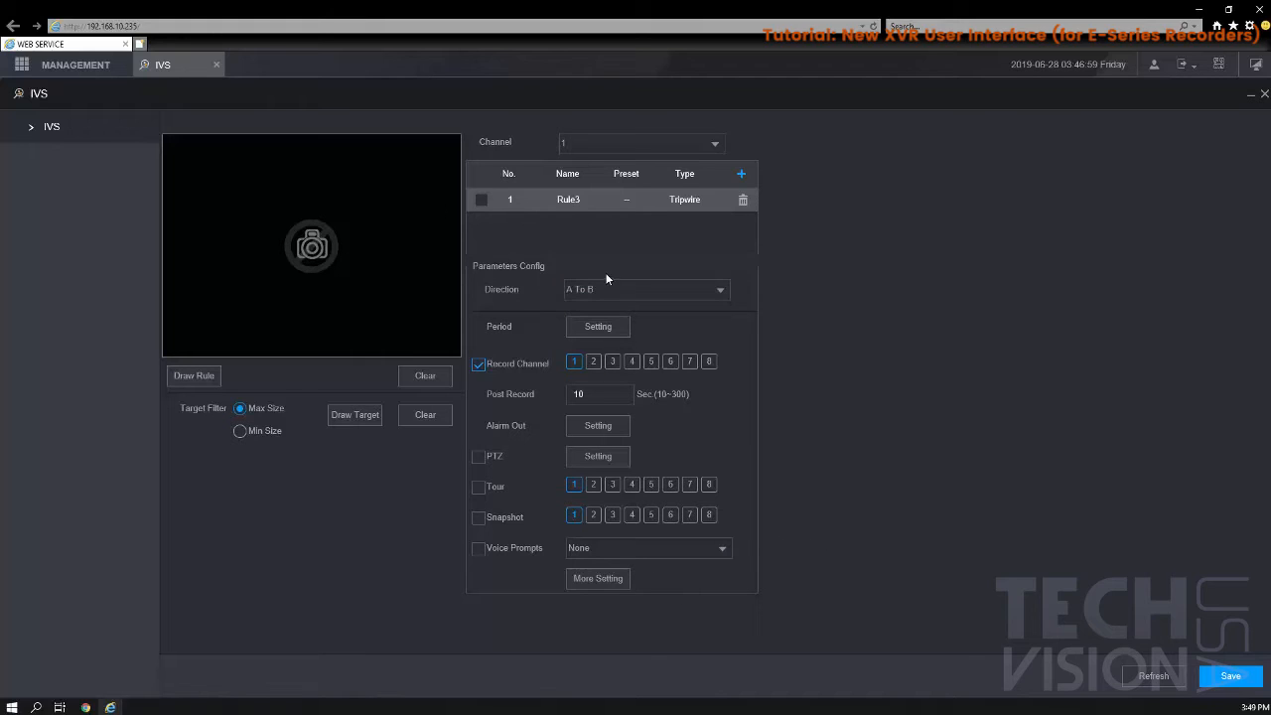
left_click(217, 66)
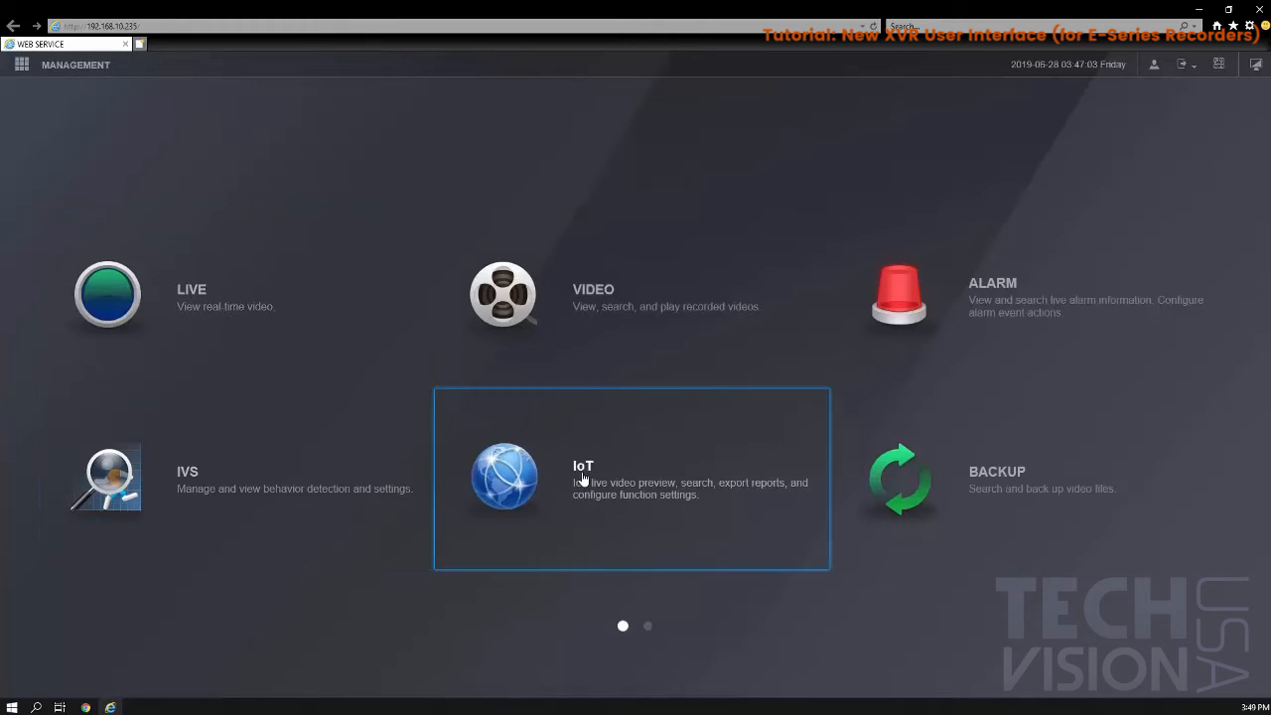
Examine the IoT realtime display, search info and manager pages through to the Wireless Siren settings, and close IoT
left_click(585, 475)
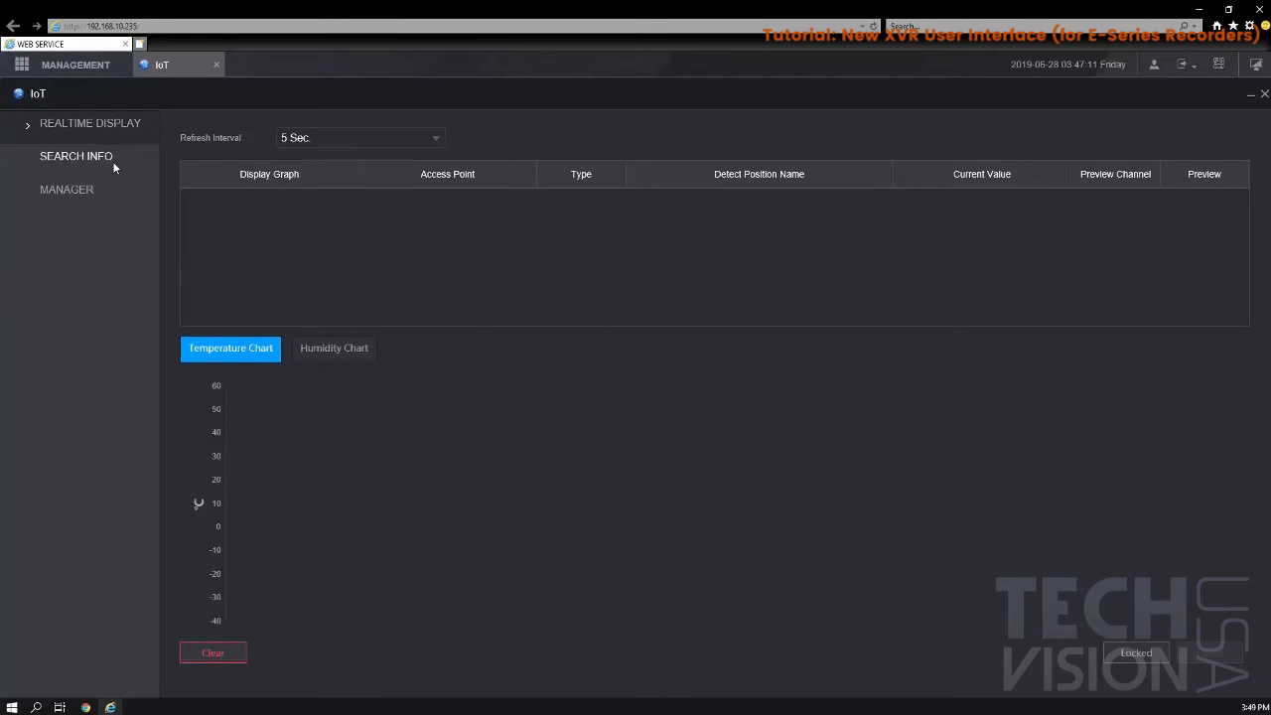
left_click(79, 156)
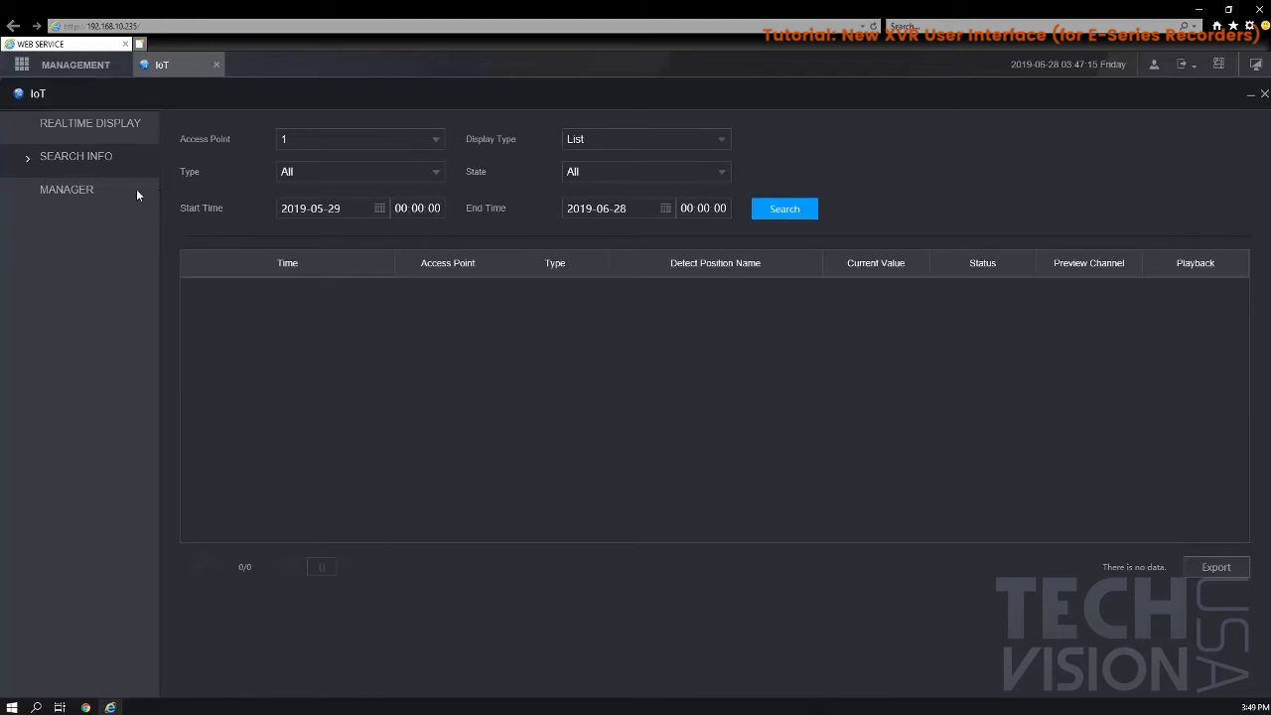
left_click(89, 195)
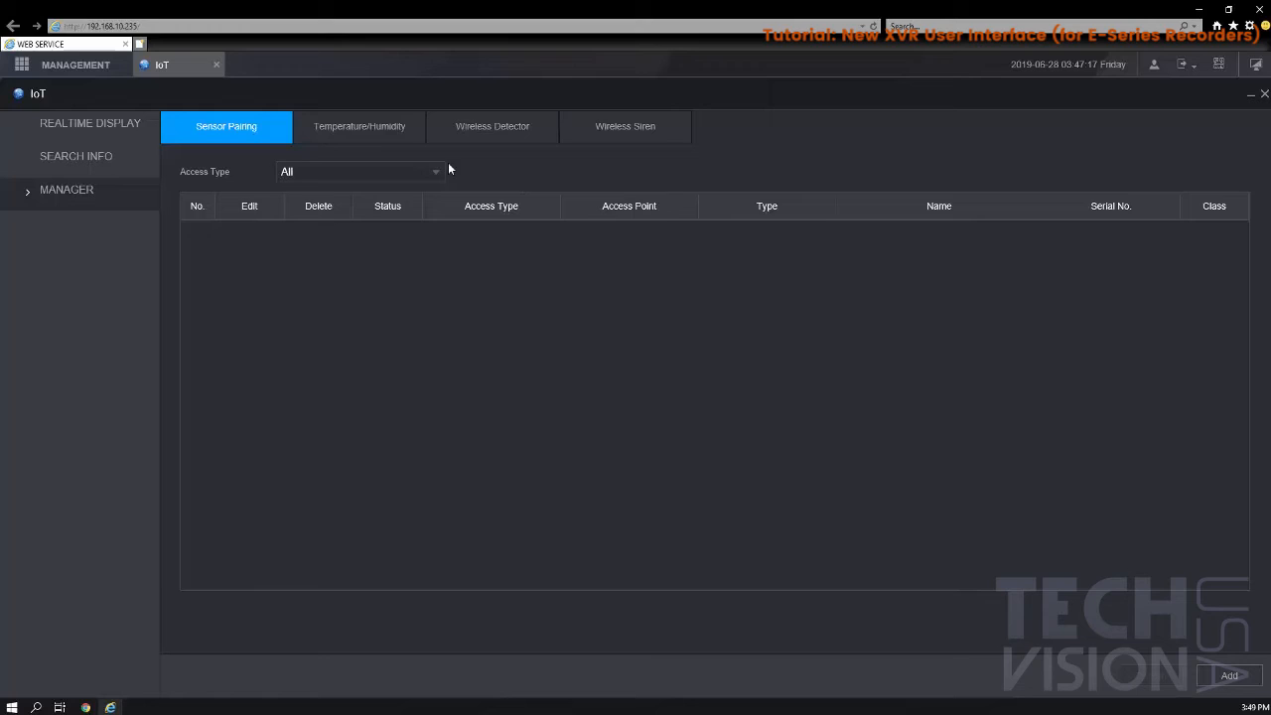
left_click(378, 139)
left_click(496, 135)
left_click(642, 142)
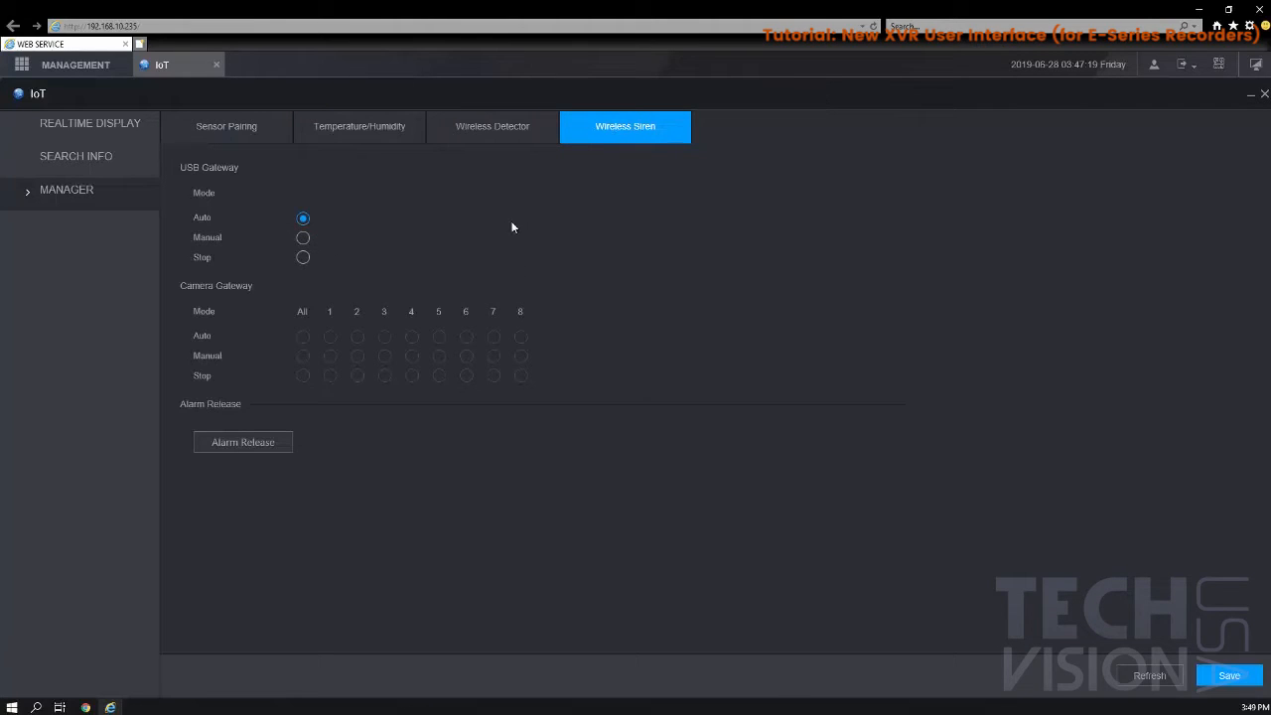
left_click(212, 64)
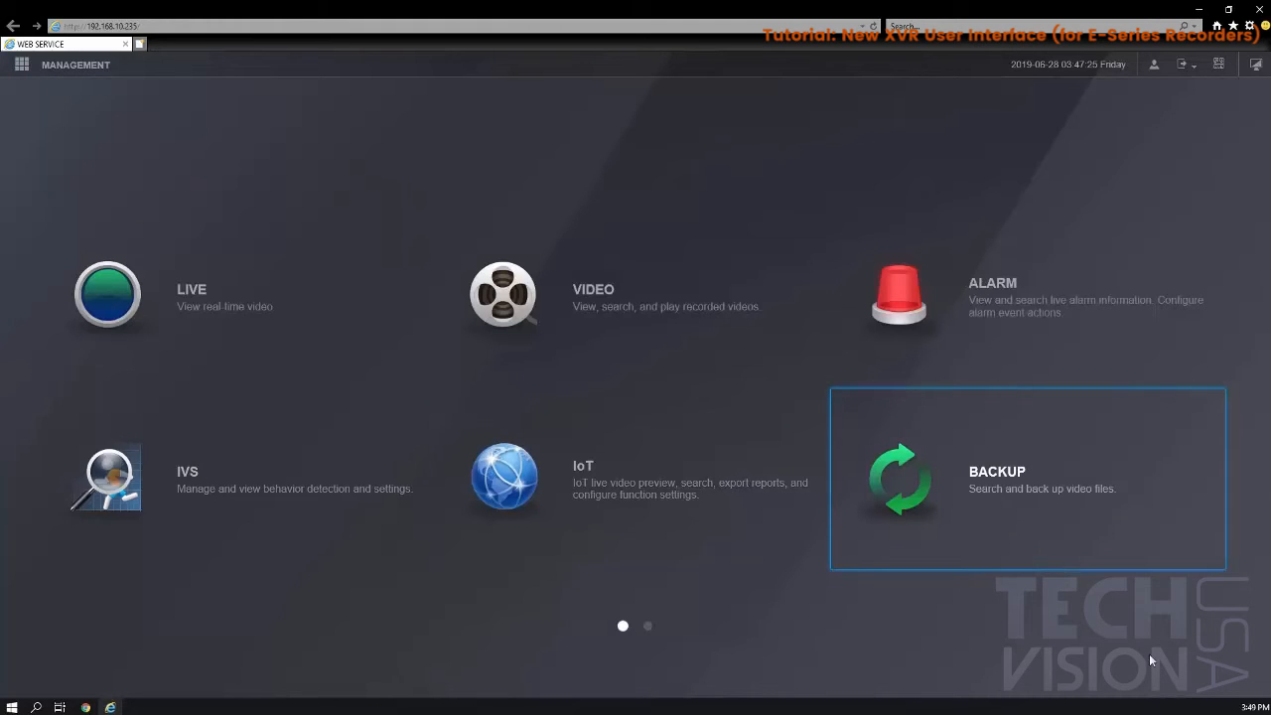
Open the backup page, review the address options and the watermark dialog, and close the page
left_click(963, 508)
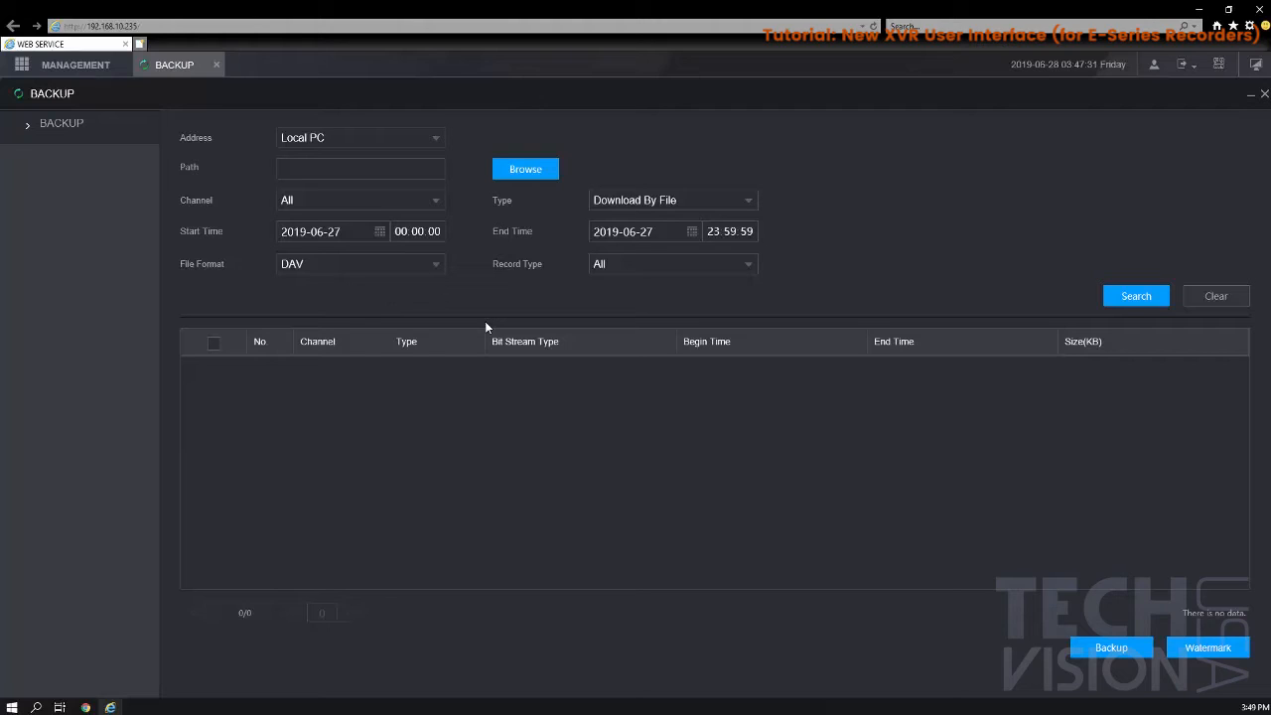
left_click(431, 137)
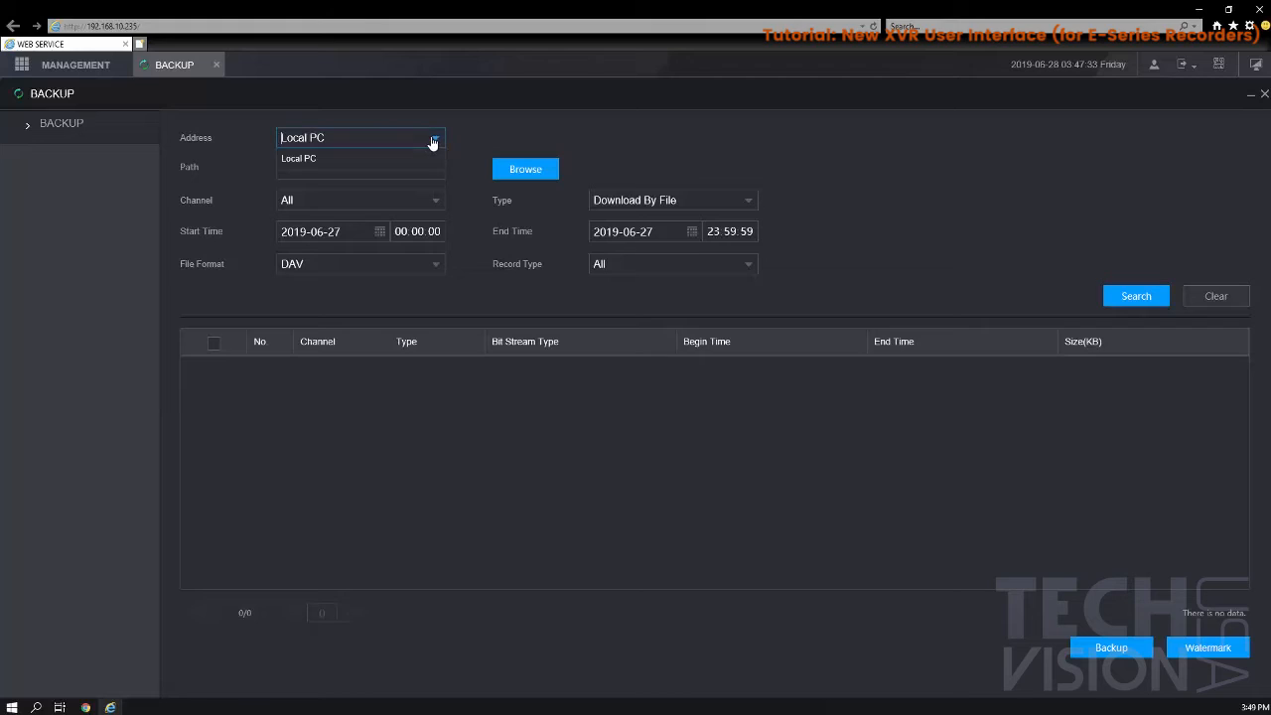
left_click(549, 123)
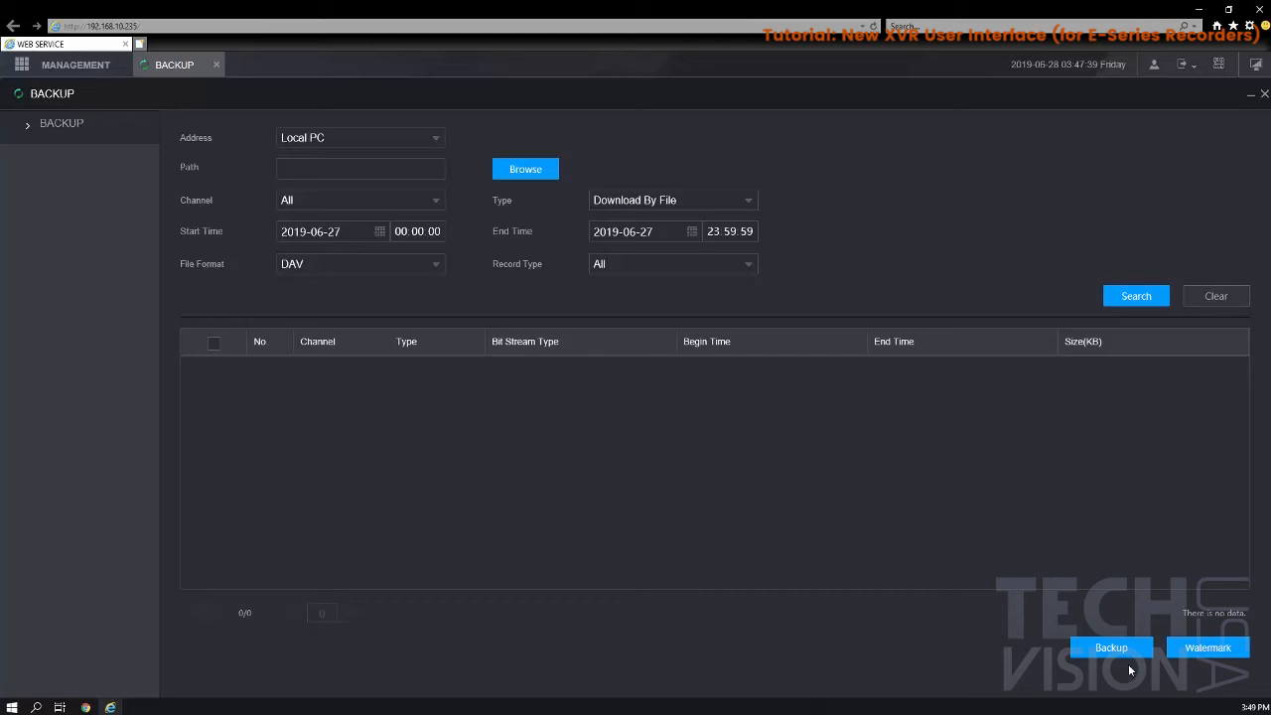
left_click(1174, 654)
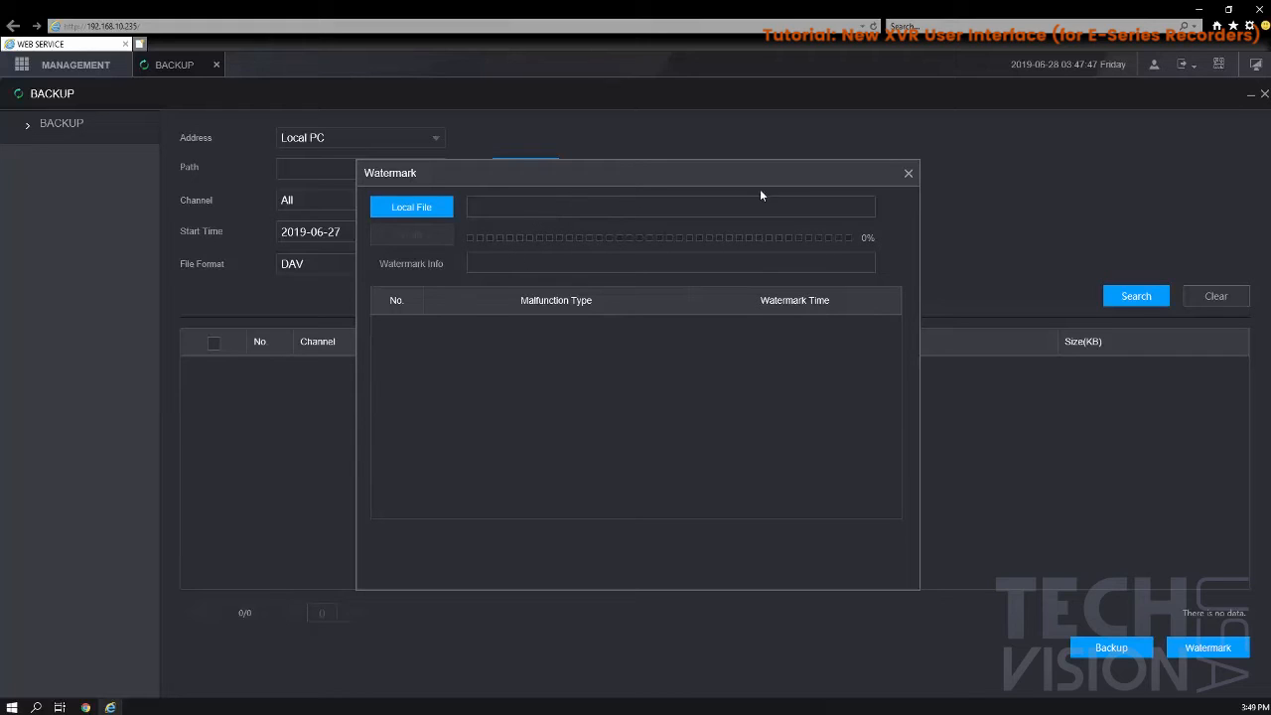
left_click(907, 174)
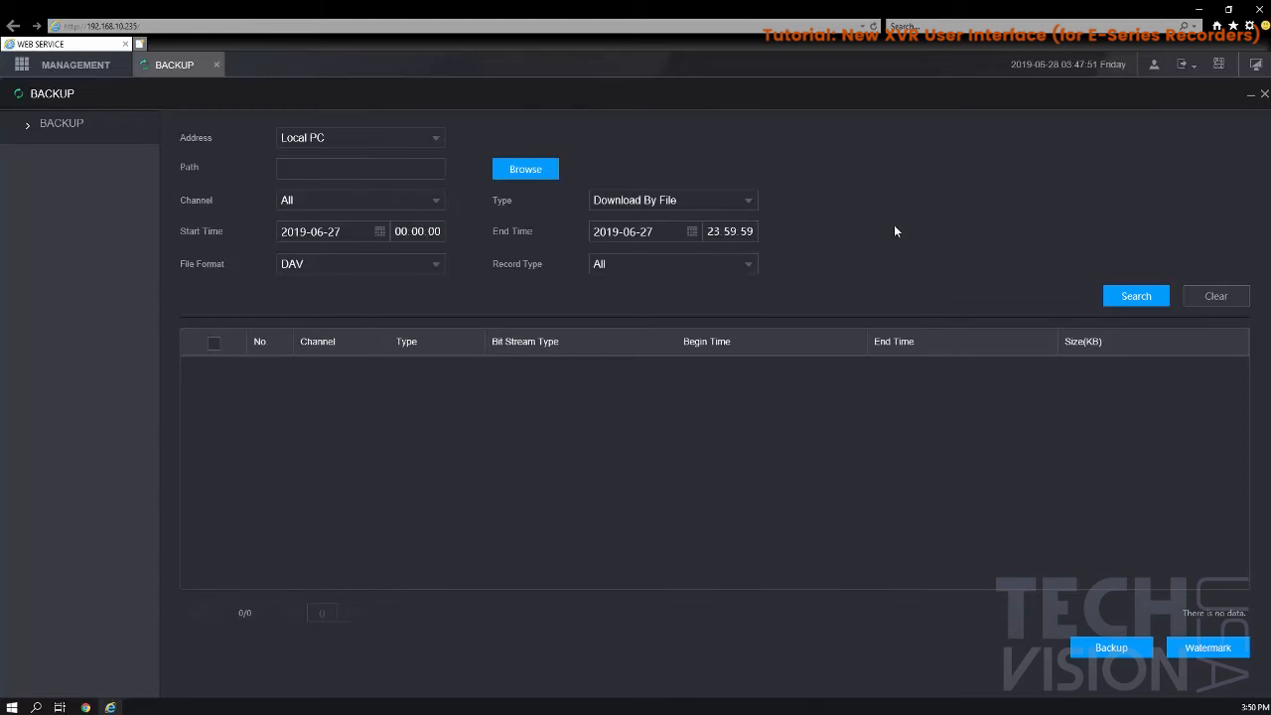
left_click(217, 65)
Open the display settings from the second page of the home screen and review the main screen's resolution options
left_click(648, 625)
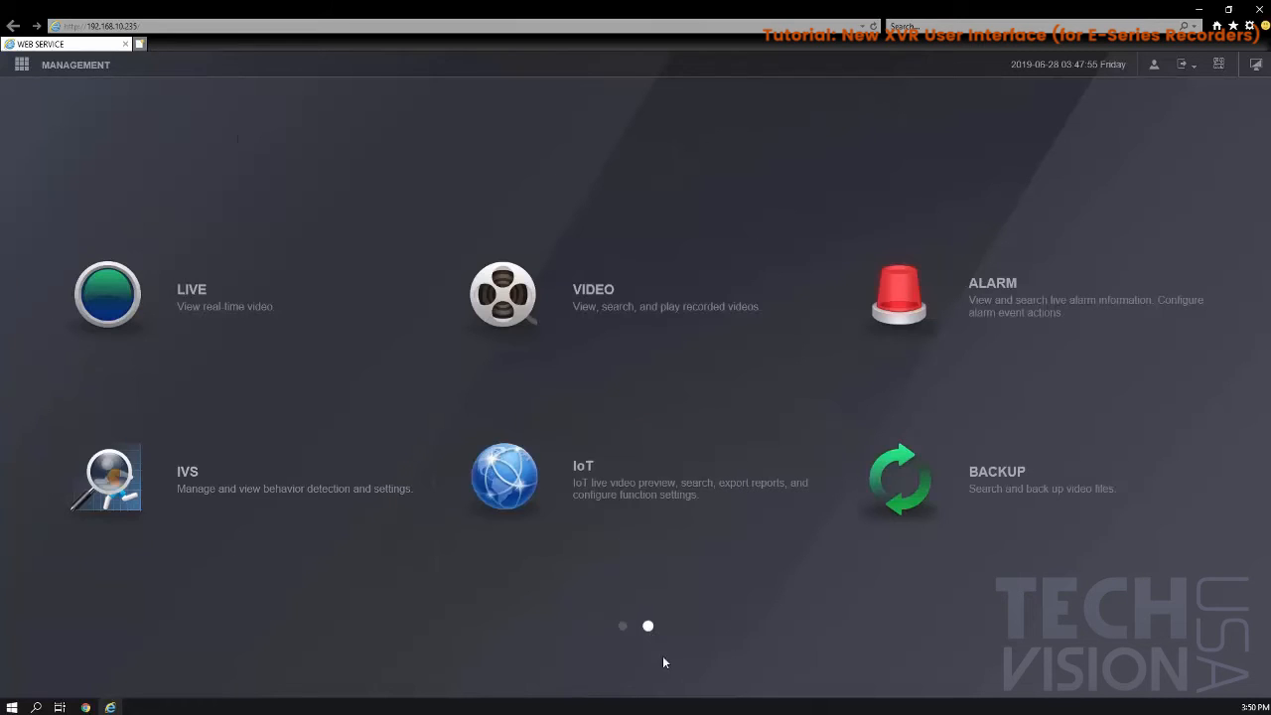
left_click(165, 308)
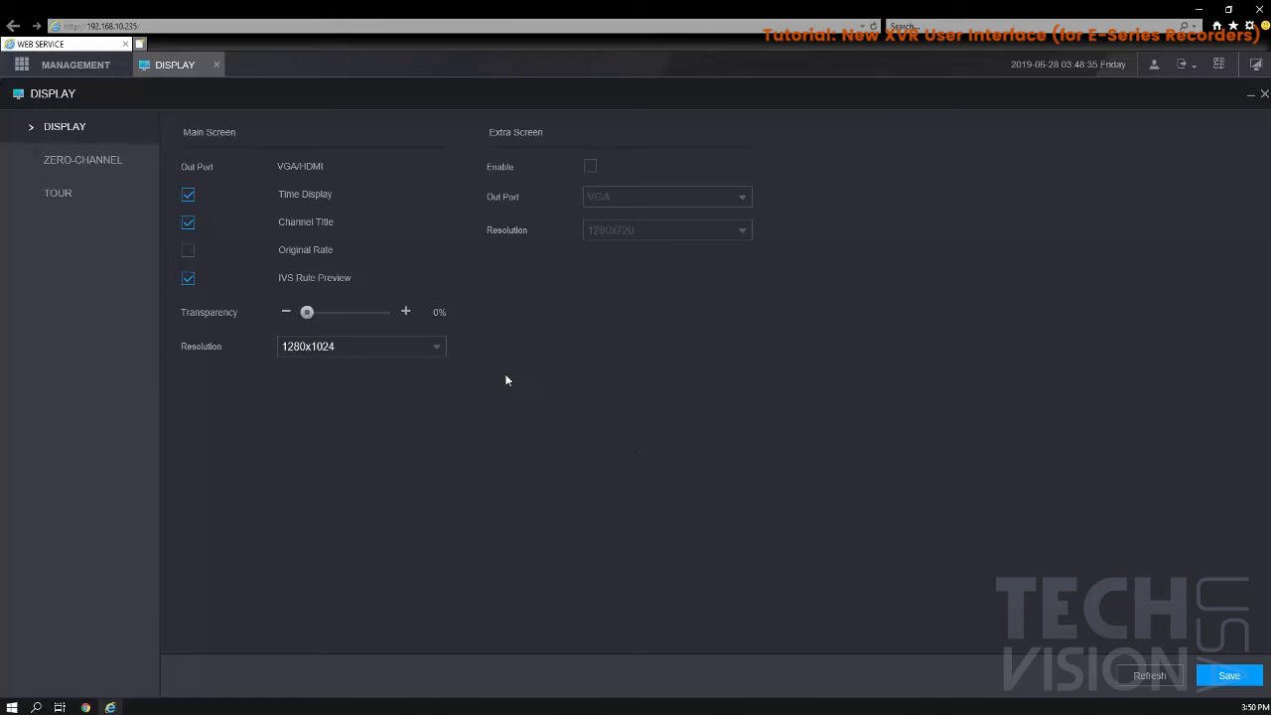
left_click(441, 353)
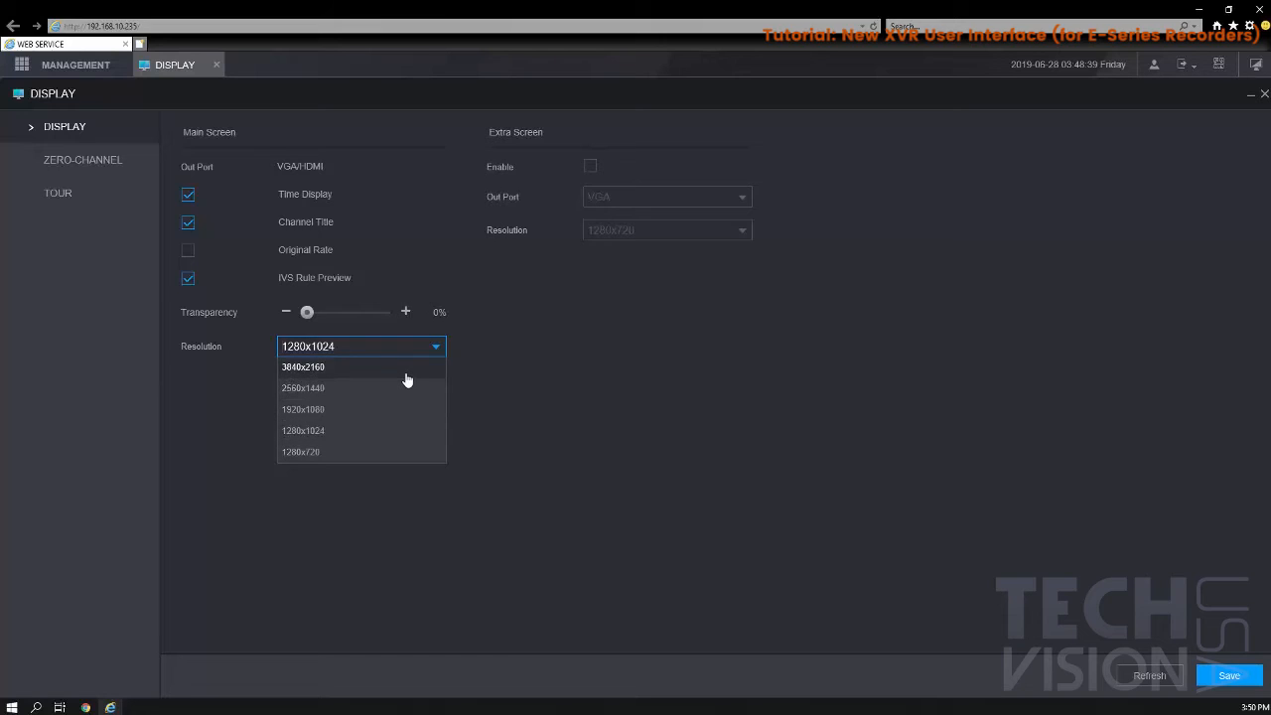
left_click(540, 364)
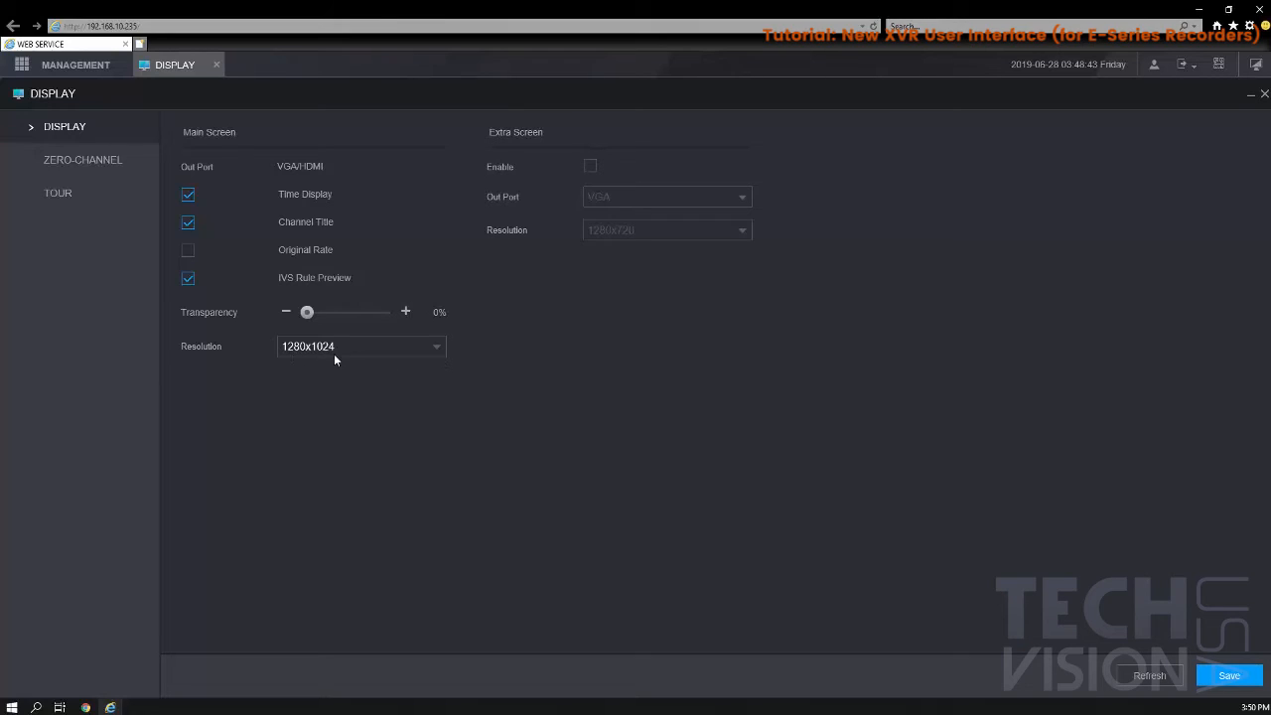
left_click(438, 350)
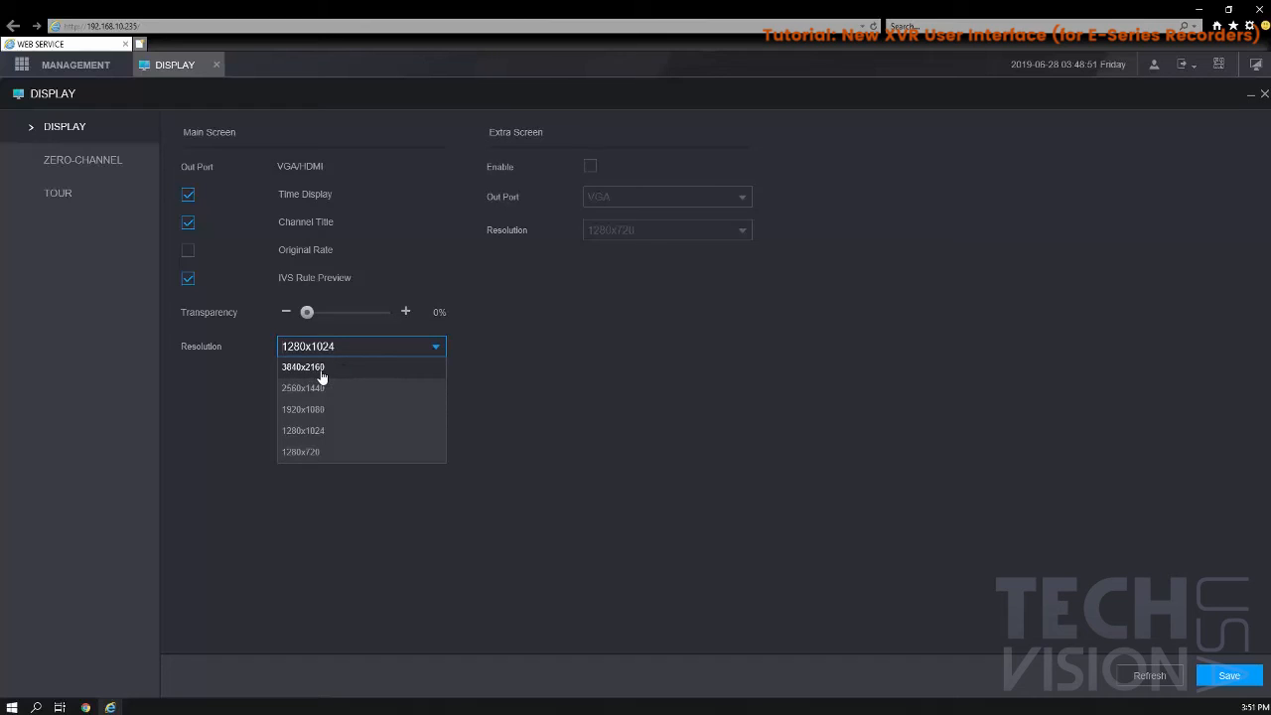
left_click(501, 372)
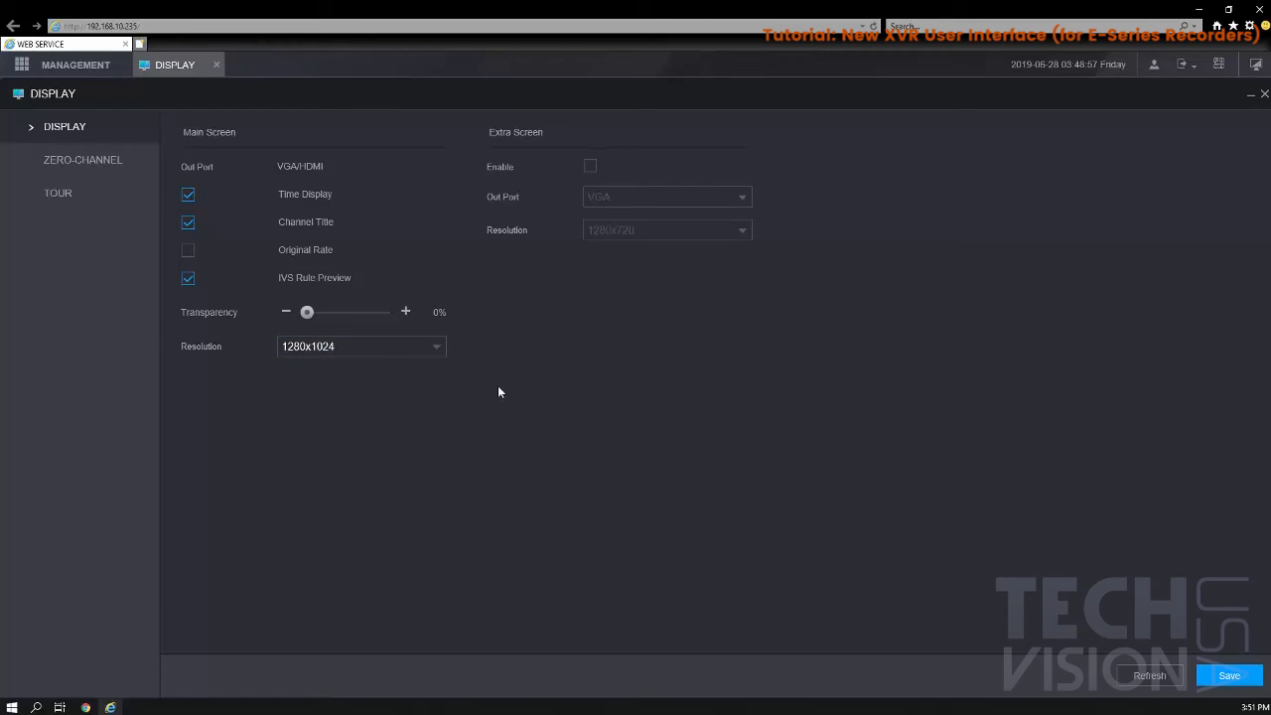
left_click(435, 347)
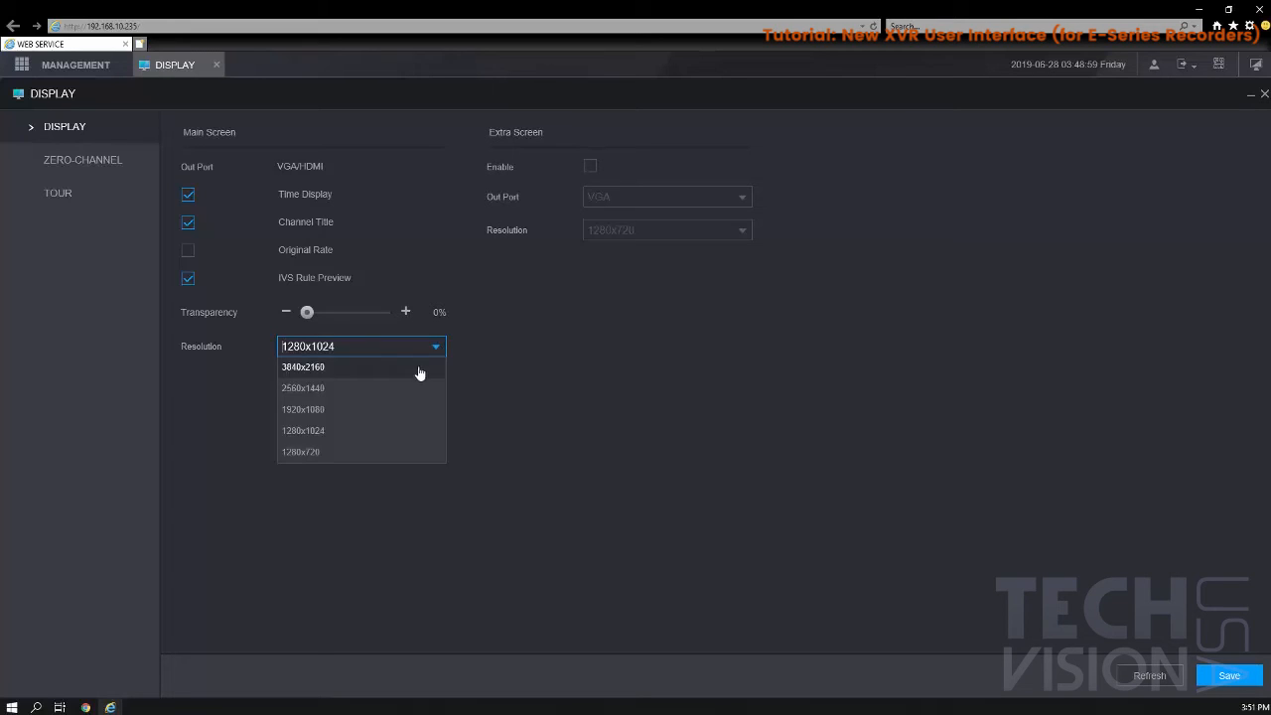
left_click(534, 427)
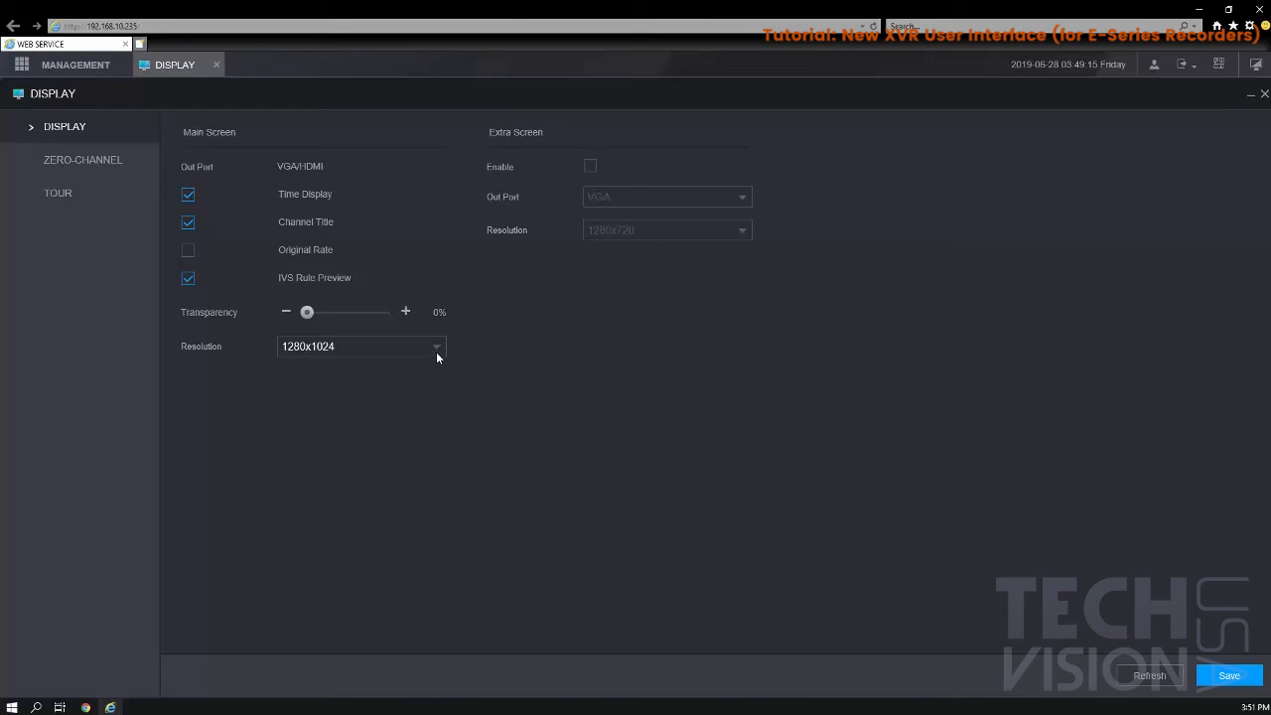
Enable the extra screen, review its out port and resolution options, and disable it again
left_click(589, 168)
left_click(624, 198)
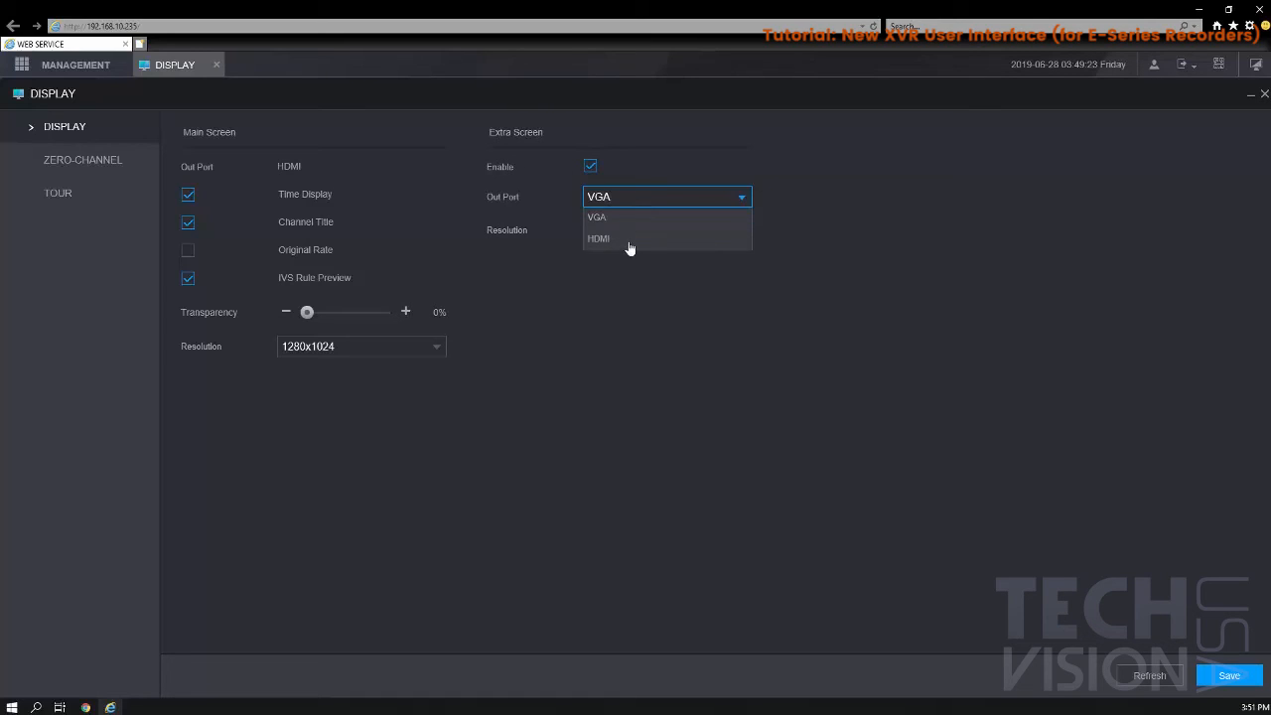
left_click(664, 197)
left_click(681, 237)
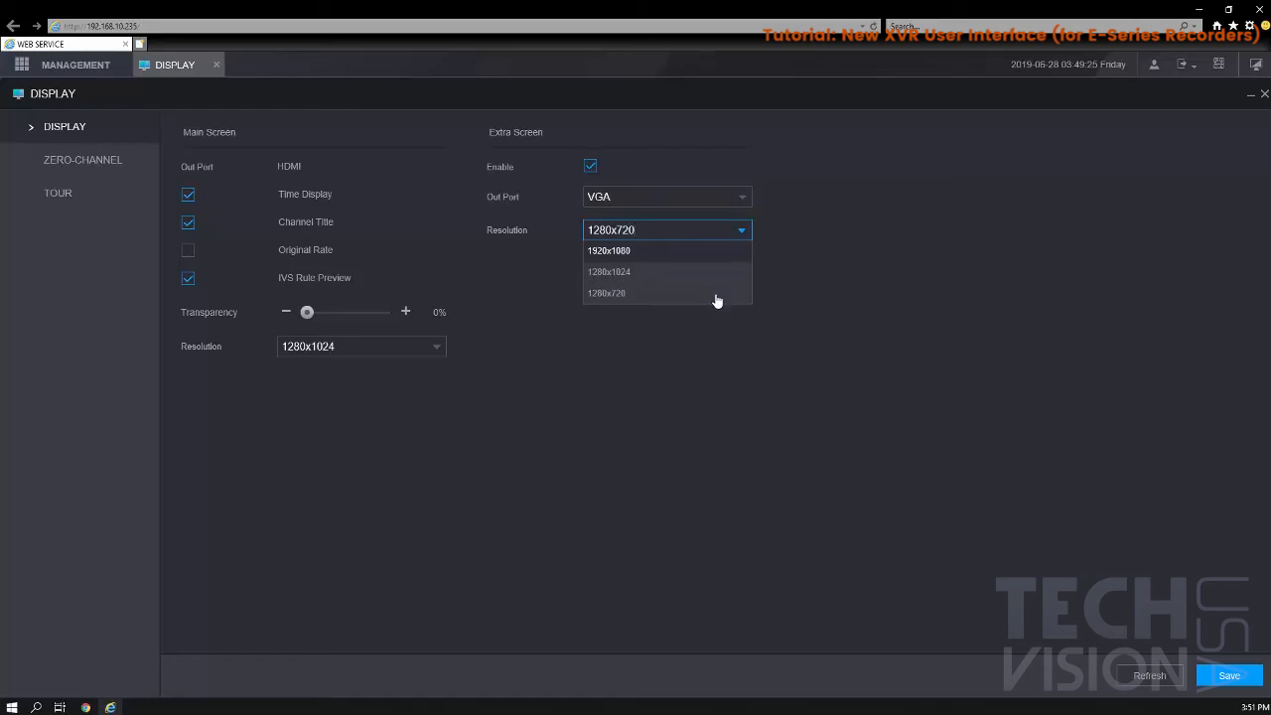
left_click(563, 342)
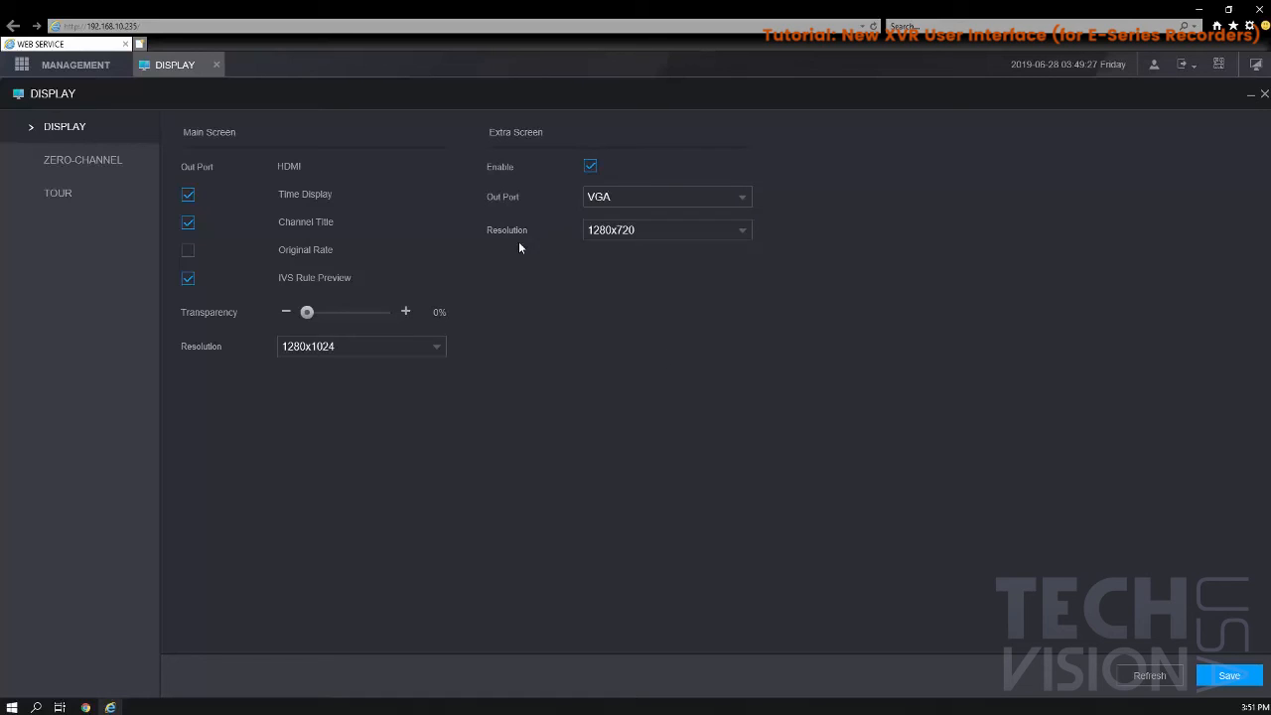
left_click(590, 167)
View the Zero-Channel settings, including compression, resolution, frame rate and bit rate
left_click(111, 162)
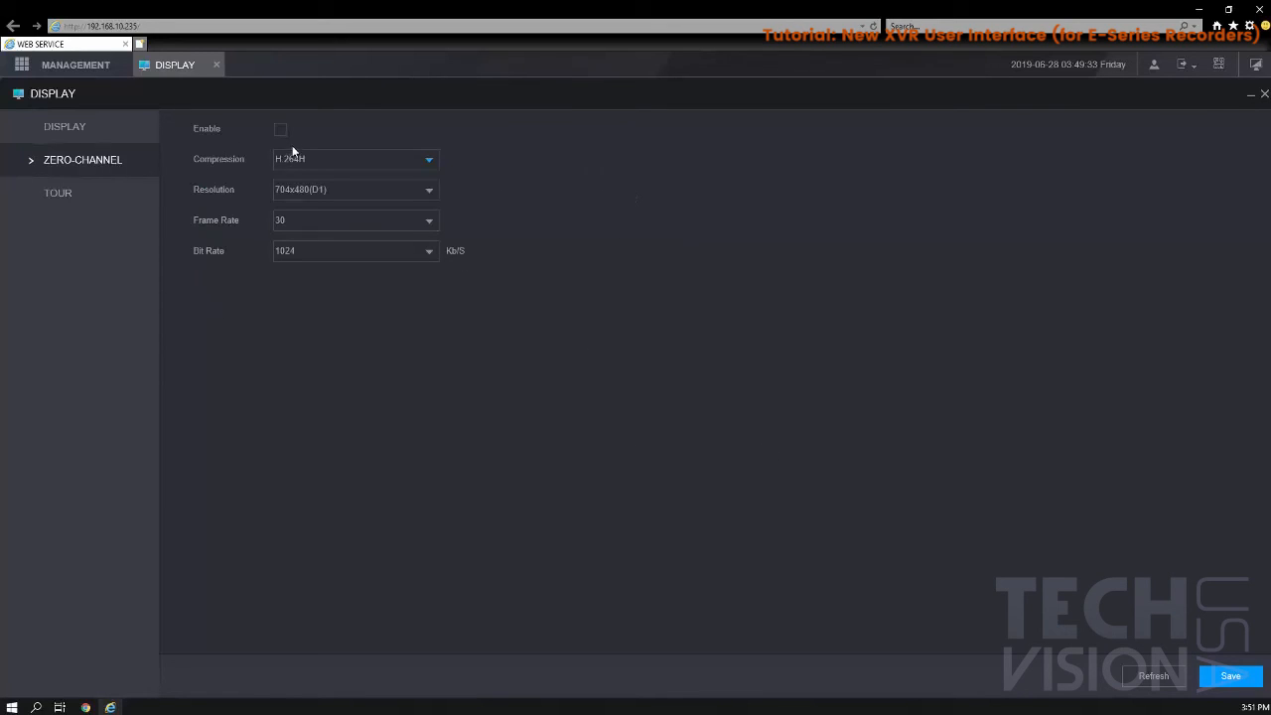
left_click(395, 191)
left_click(378, 141)
View the tour settings for the main screen and the extra screen, and close the display page
left_click(62, 195)
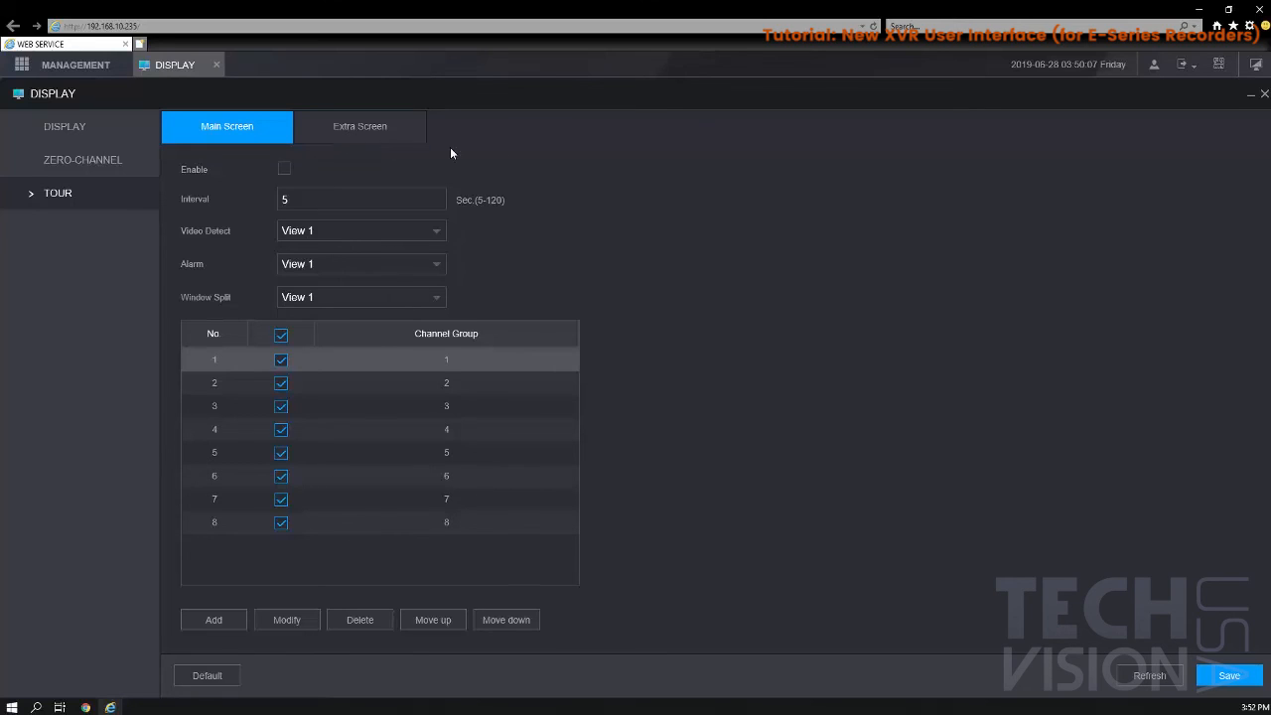
left_click(417, 137)
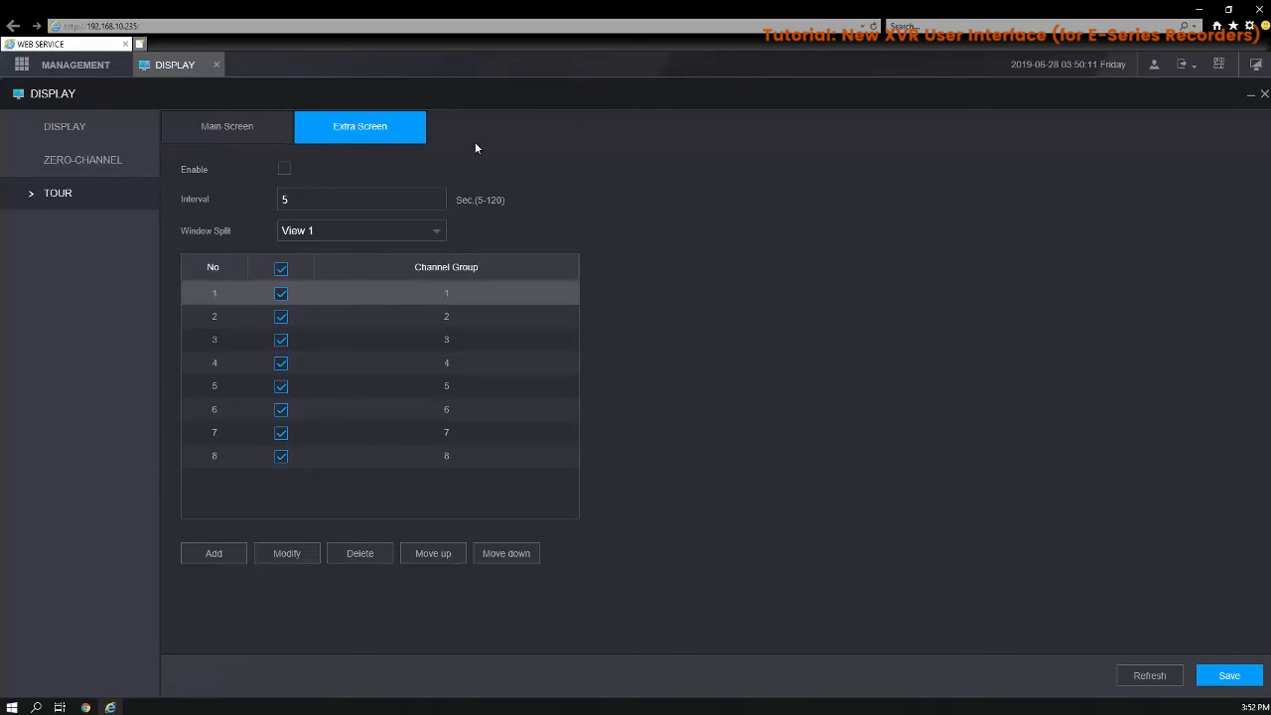
left_click(216, 65)
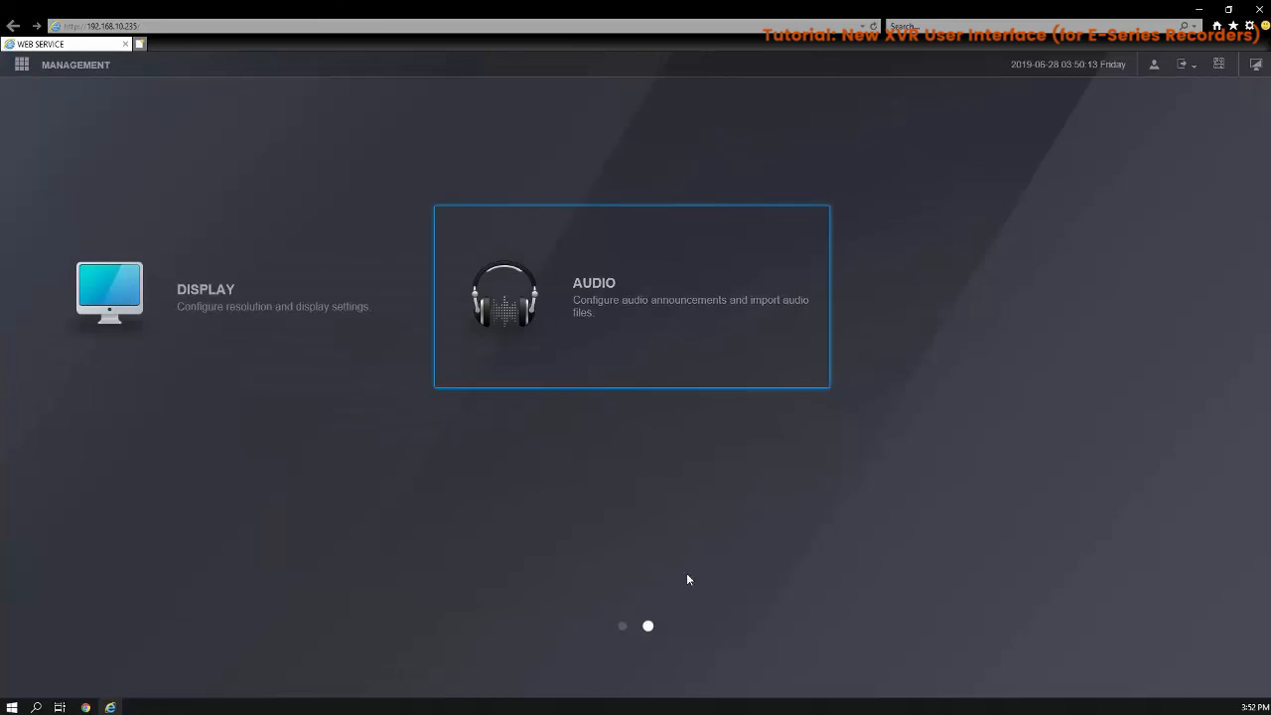
Return to the first page of the home screen and show the list of management categories
left_click(619, 628)
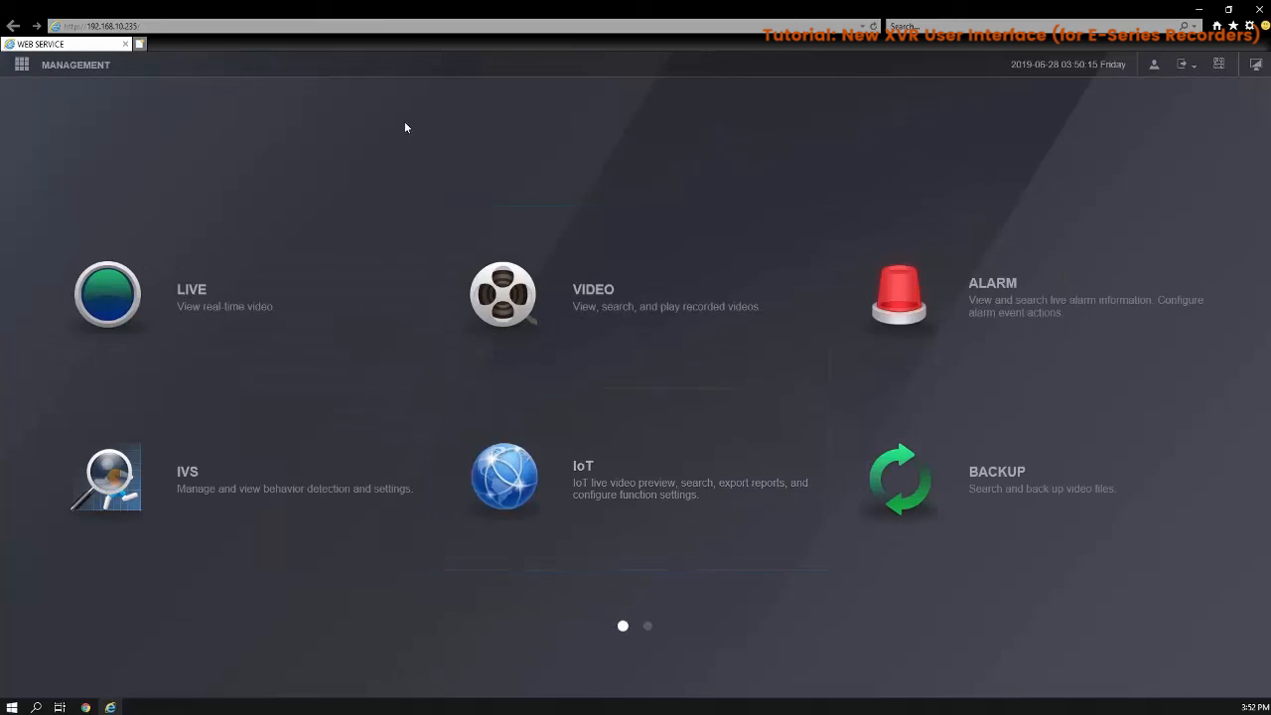
left_click(69, 66)
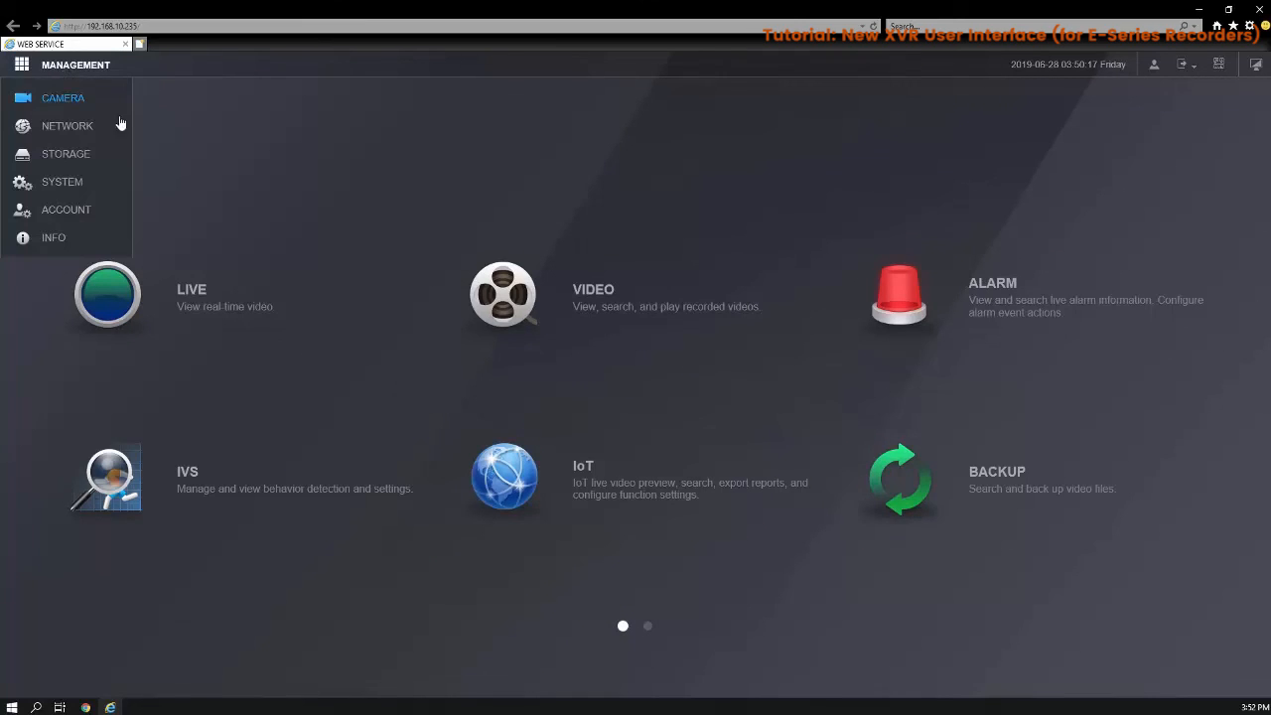